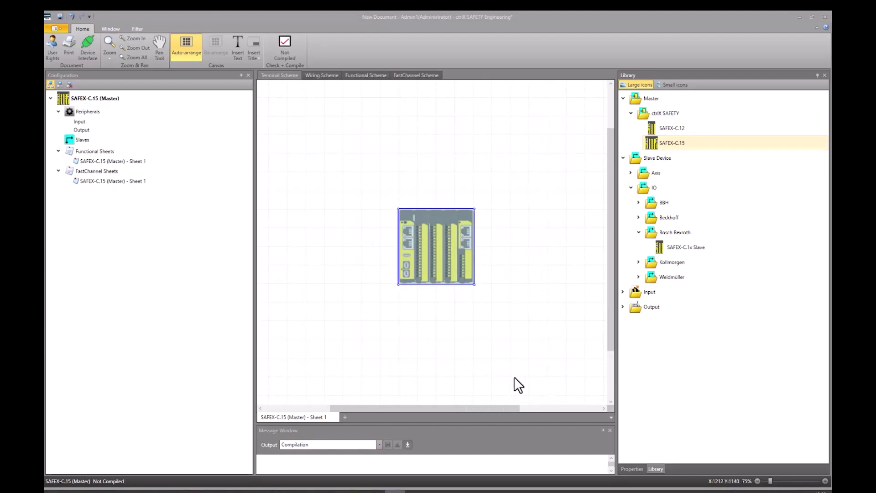
# Add a second SAFEX-C.15 master to the terminal scheme and enable the global network.
pyautogui.moveTo(696, 143); pyautogui.dragTo(492, 225)
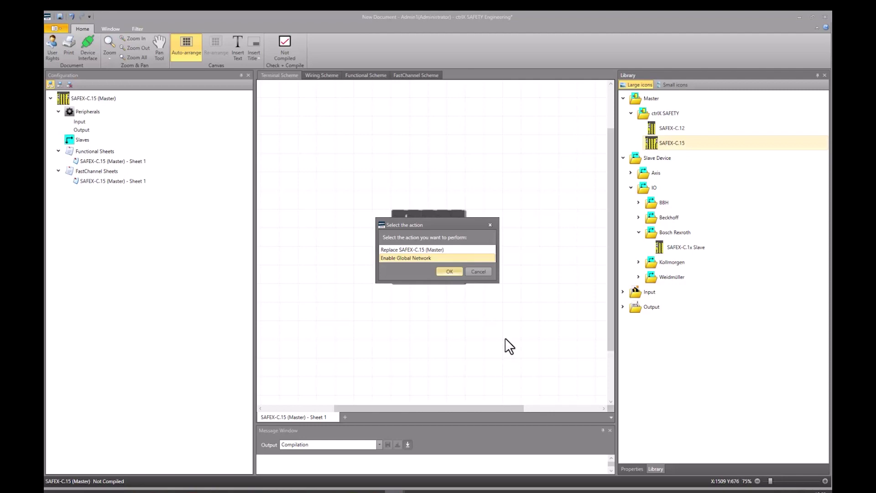
pyautogui.click(448, 271)
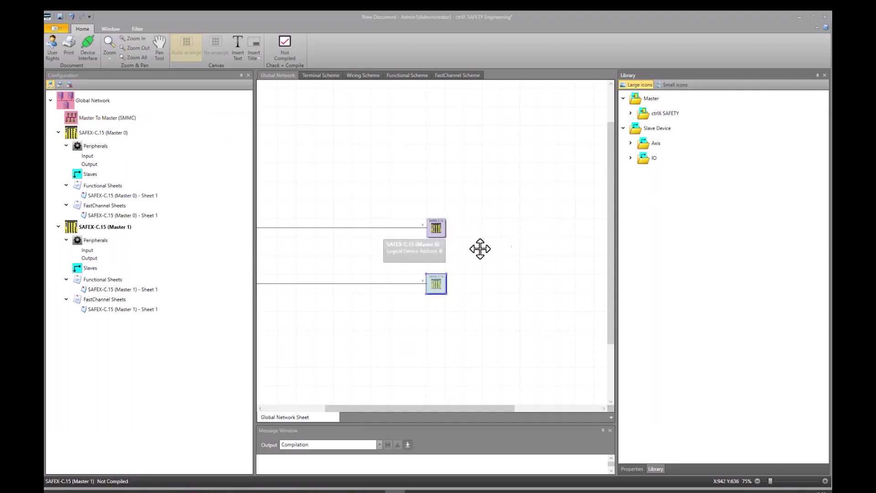
# Set the SMMC Serial of SAFEX-C.15 (Master 0) to 150000204.
pyautogui.click(439, 228)
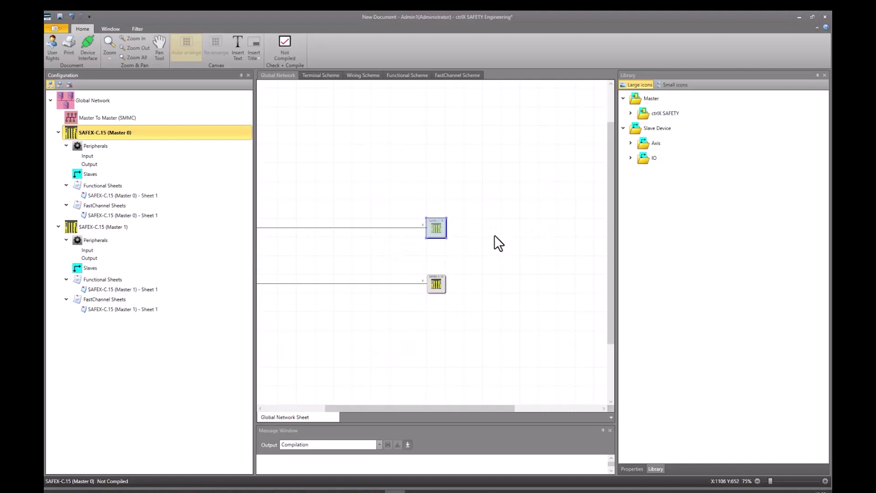
pyautogui.click(637, 467)
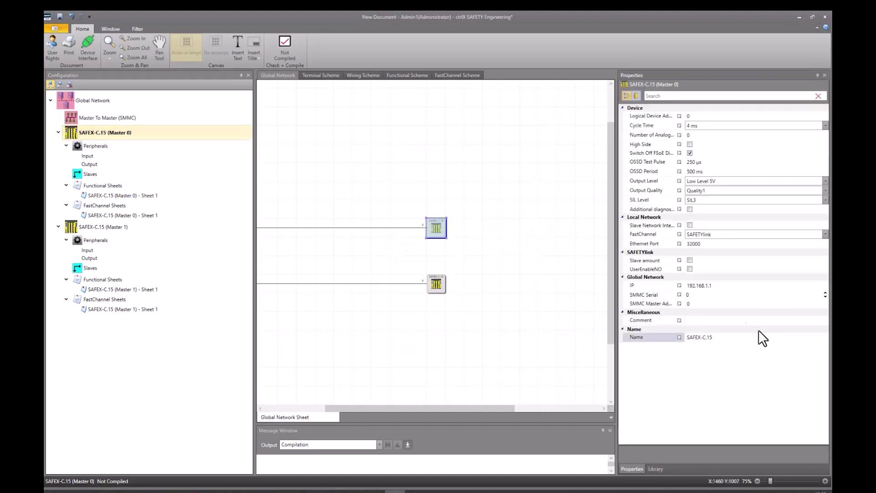
pyautogui.click(694, 295)
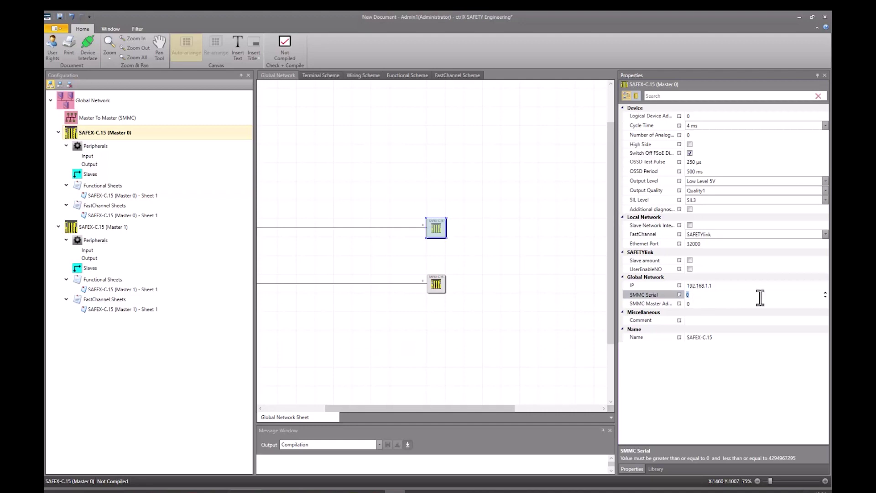
pyautogui.write('15')
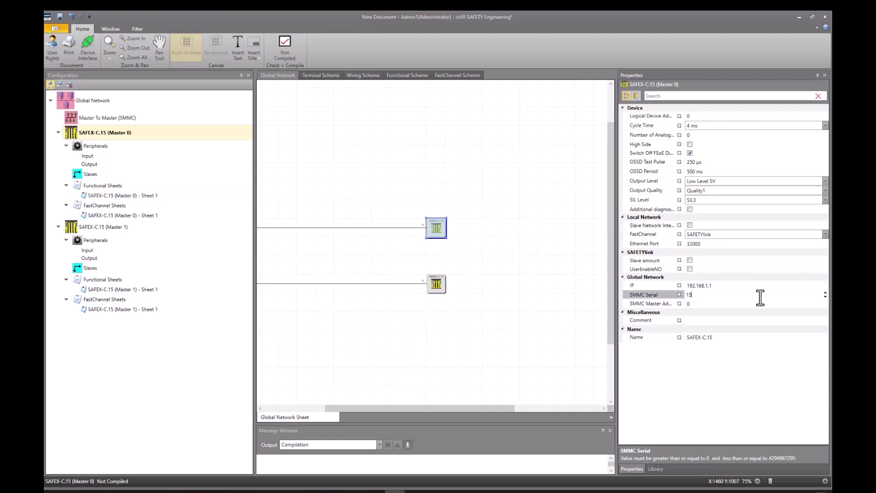
pyautogui.write('0000204')
pyautogui.press('Return')
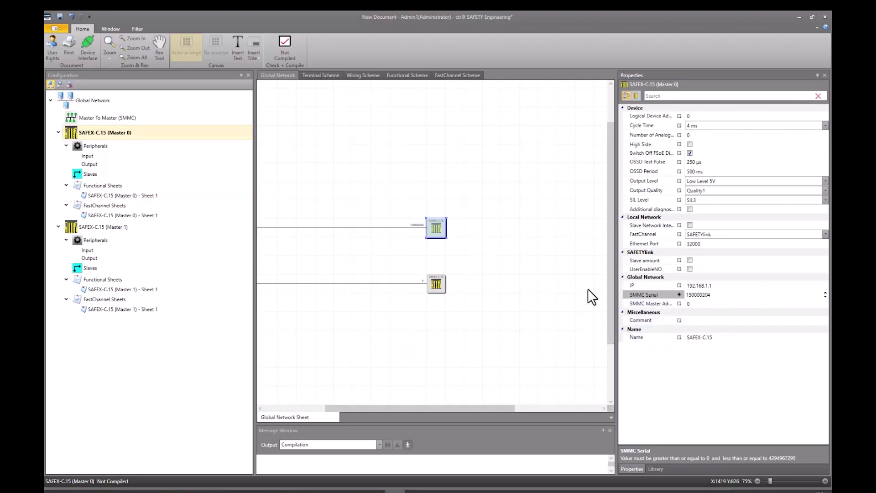
# Set the IP of SAFEX-C.15 (Master 1) to 192.168.1.2 and its SMMC Serial to 150000214.
pyautogui.click(436, 283)
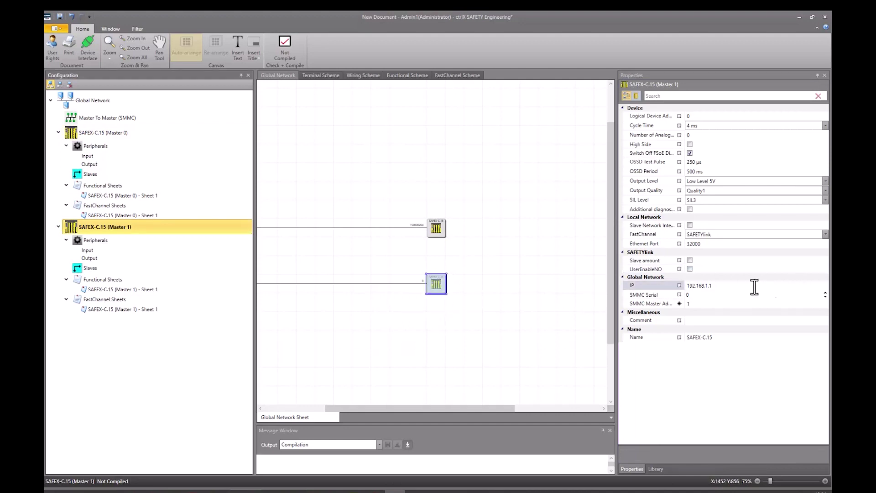
pyautogui.click(731, 286)
pyautogui.press('BackSpace')
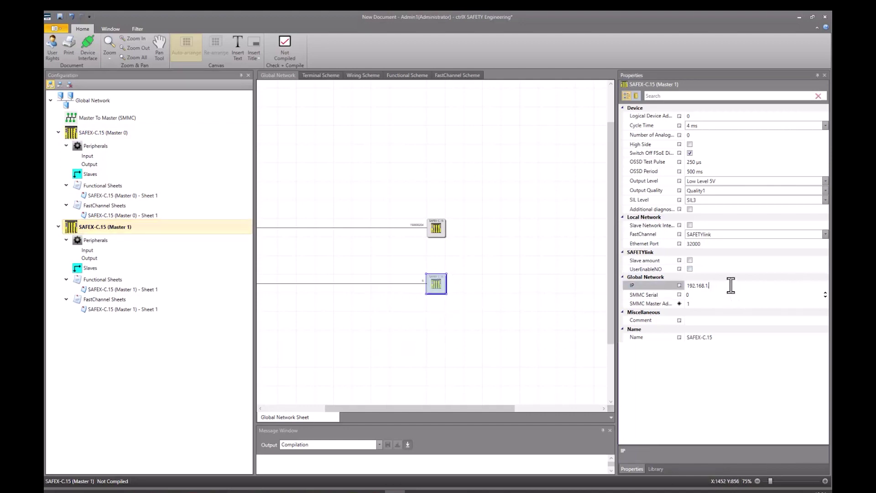
pyautogui.write('2')
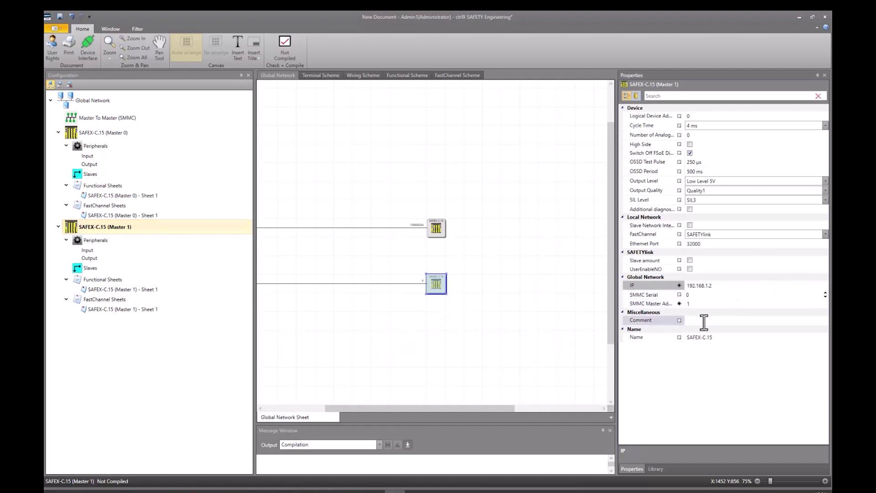
pyautogui.click(697, 294)
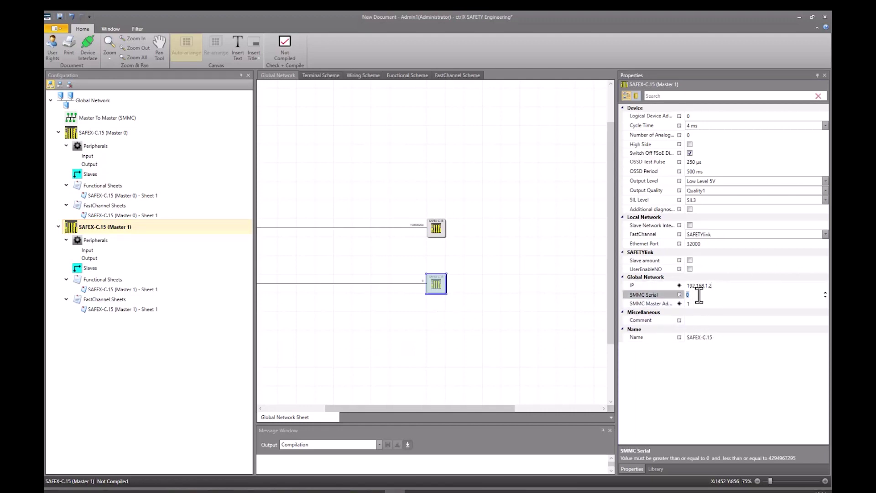
pyautogui.write('15')
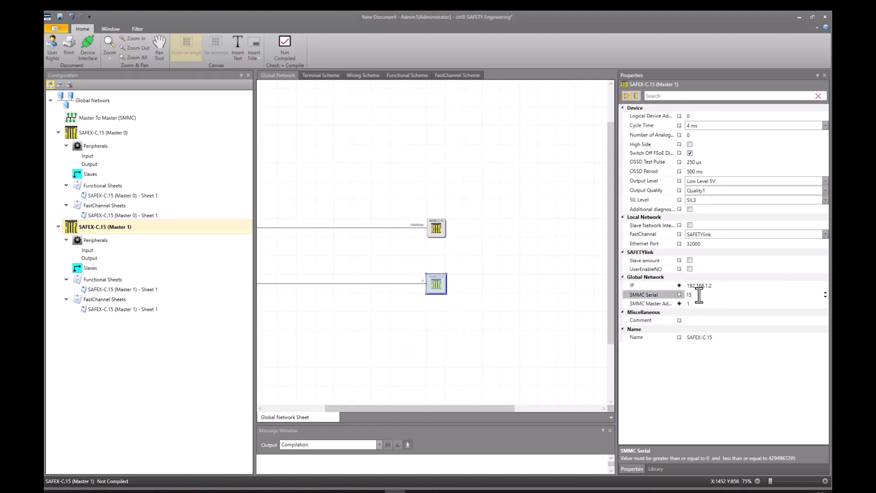
pyautogui.write('0000214')
pyautogui.press('Return')
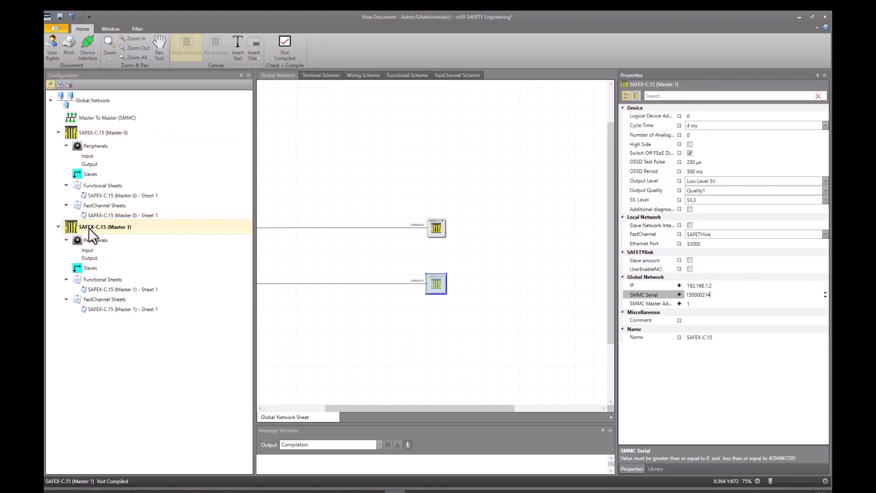
# Rename the Master 1 device as SAFEX-C.15-SN150000214 in the configuration tree.
pyautogui.rightClick(100, 226)
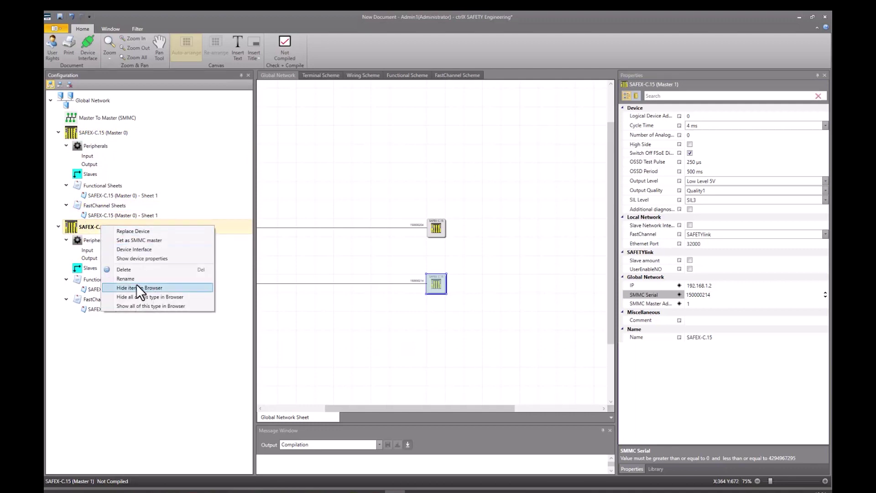
pyautogui.click(137, 284)
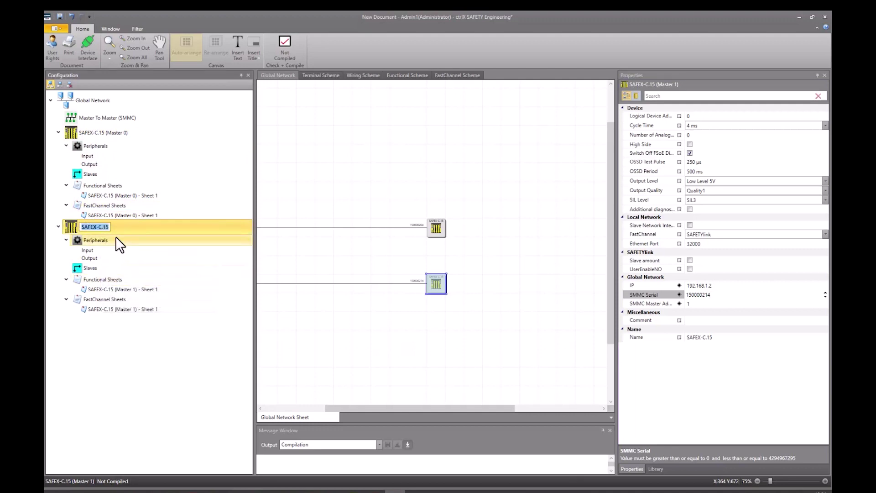
pyautogui.press('End')
pyautogui.write('-SN150000214')
pyautogui.press('Return')
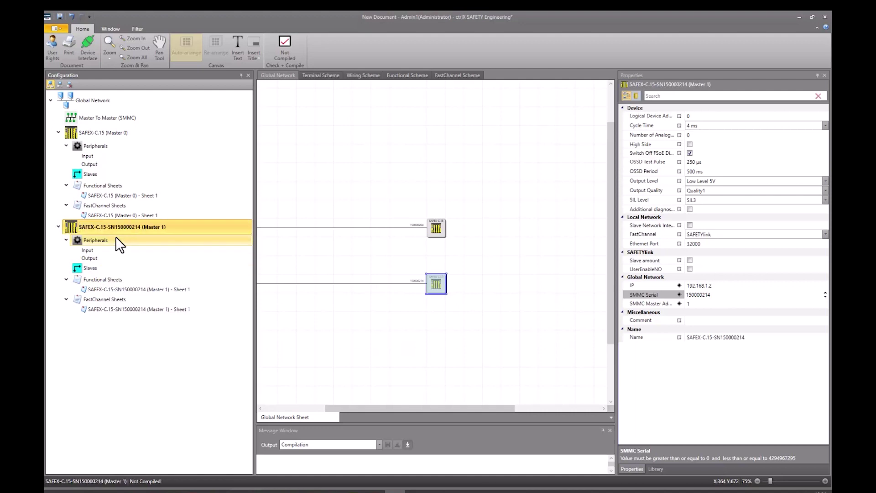
# Rename the Master 0 device as SAFEX-C.15-SN150000204 in the configuration tree.
pyautogui.click(90, 132)
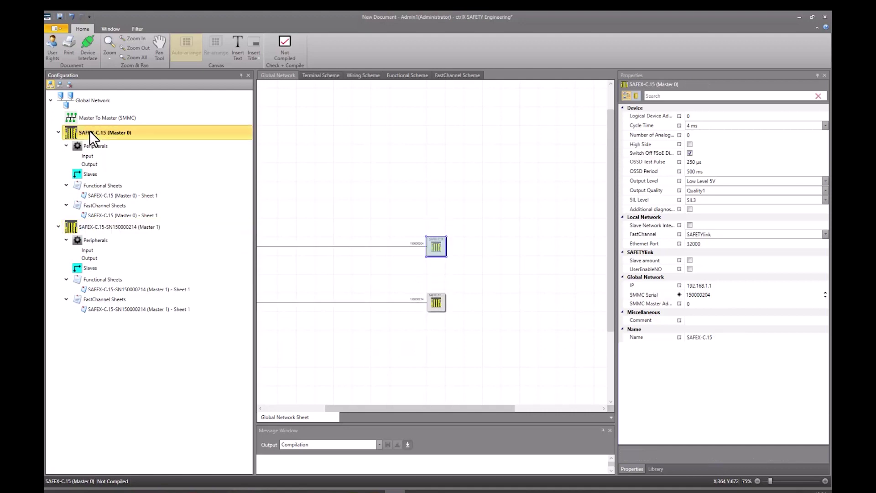
pyautogui.click(90, 133)
pyautogui.write('-C.15-')
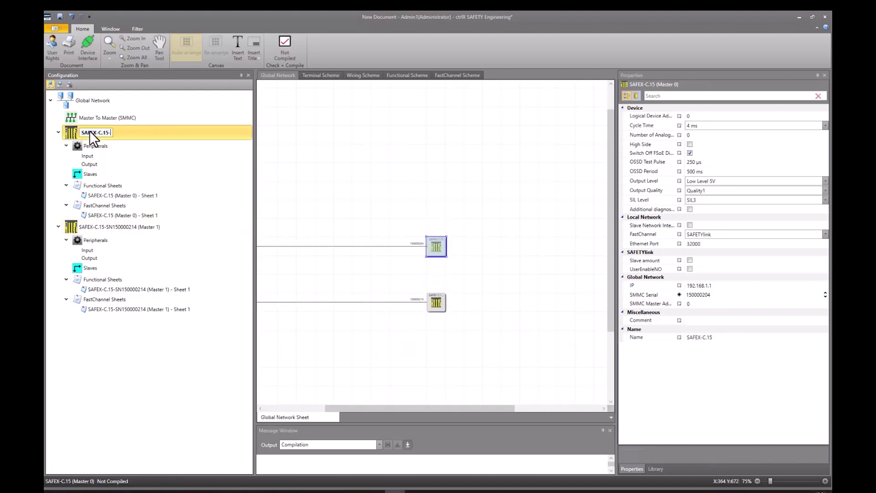
pyautogui.write('SN150000204')
pyautogui.press('Return')
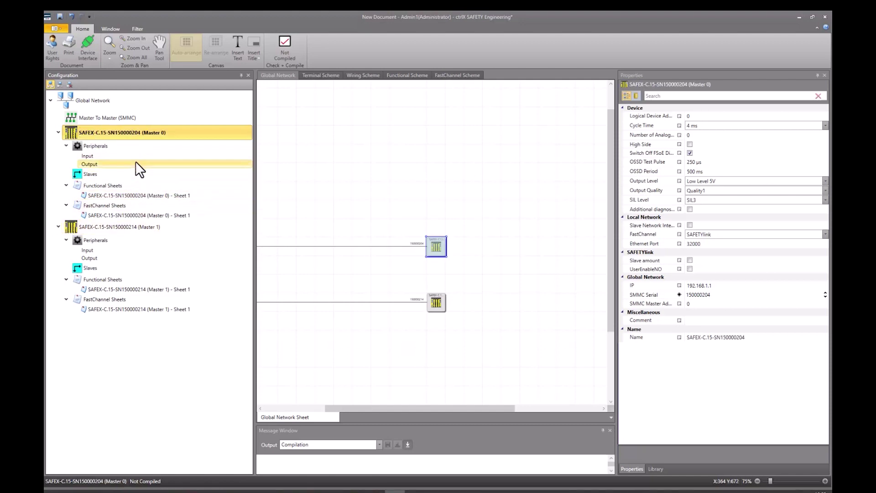
# Set the interface of the Master To Master (SMMC) connection to Secondary Interface.
pyautogui.click(99, 119)
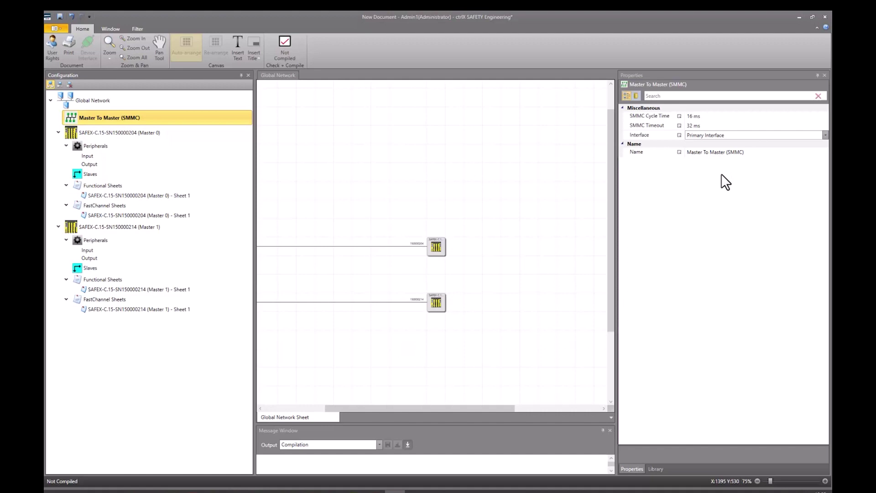
pyautogui.click(821, 137)
pyautogui.click(826, 133)
pyautogui.click(735, 152)
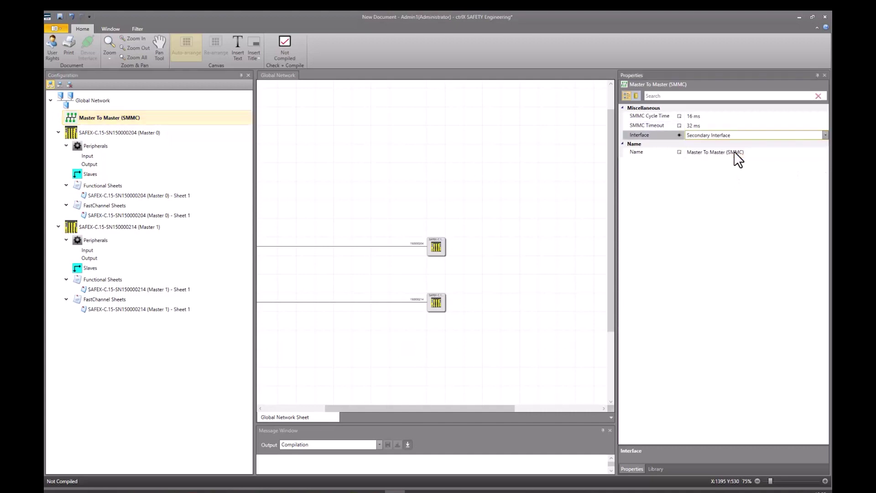
# Set the SMMC Cycle Time to 8 ms and the SMMC Timeout to 16 ms.
pyautogui.click(706, 117)
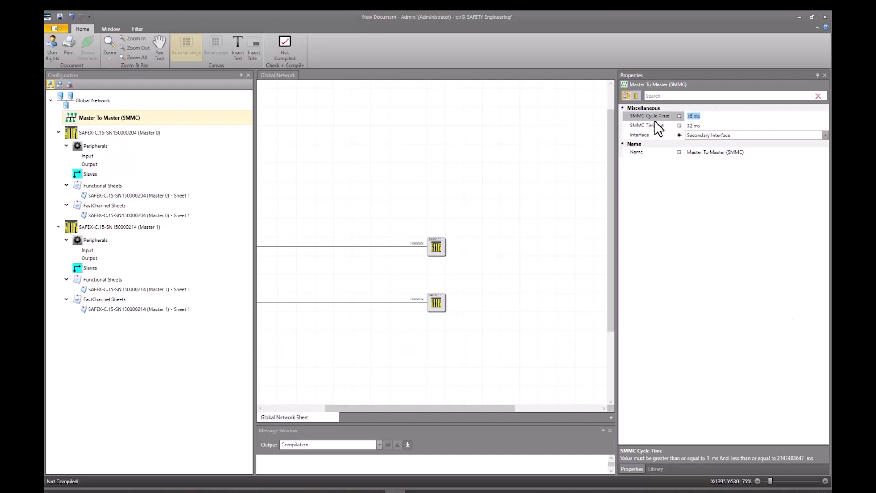
pyautogui.write('8')
pyautogui.press('Return')
pyautogui.click(679, 125)
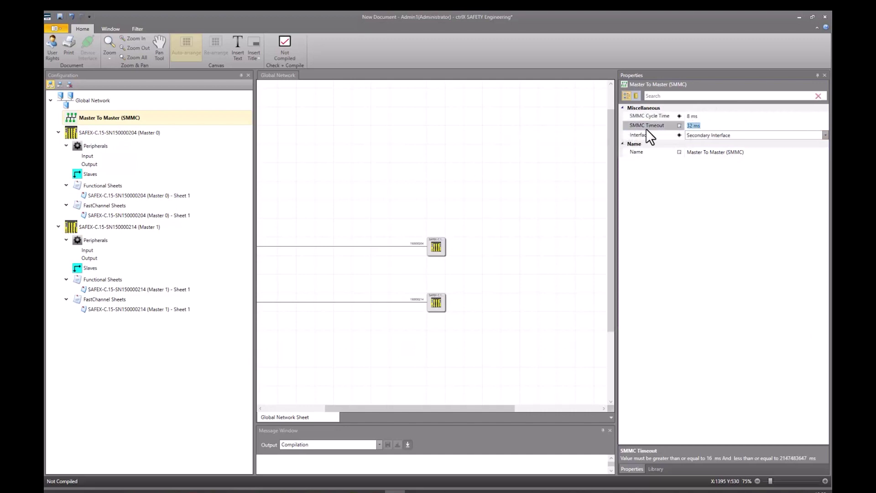
pyautogui.write('16')
pyautogui.press('Return')
# Place three Emergency Stop inputs above Master 0 in its wiring scheme.
pyautogui.click(109, 134)
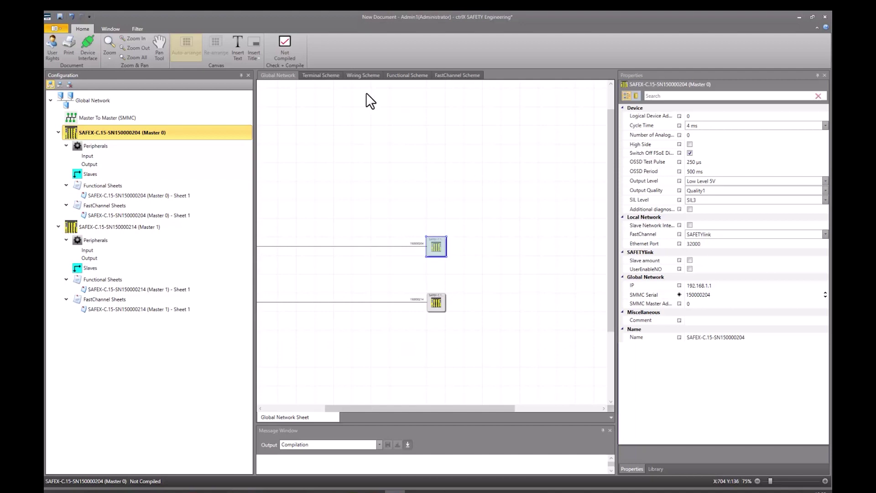
pyautogui.click(363, 75)
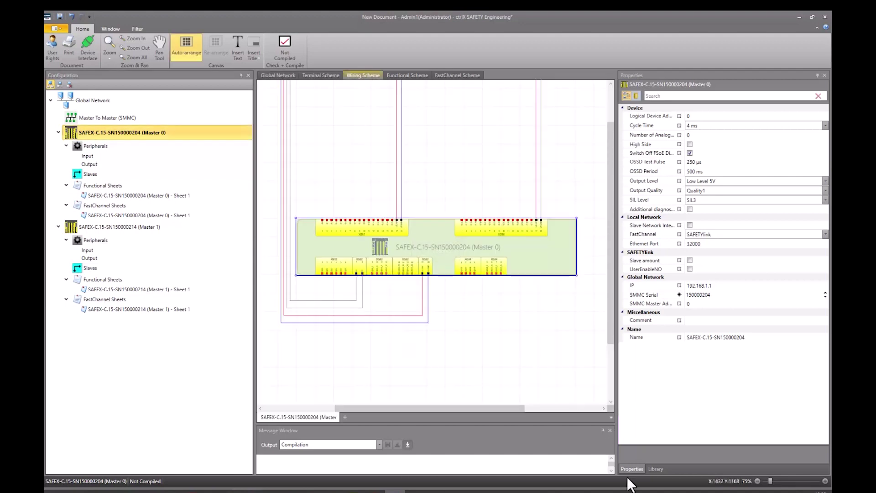
pyautogui.click(656, 469)
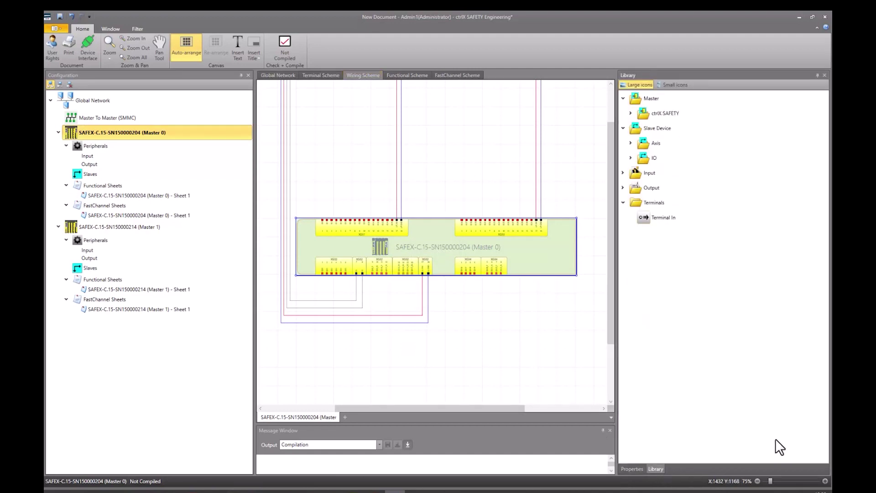
pyautogui.click(624, 172)
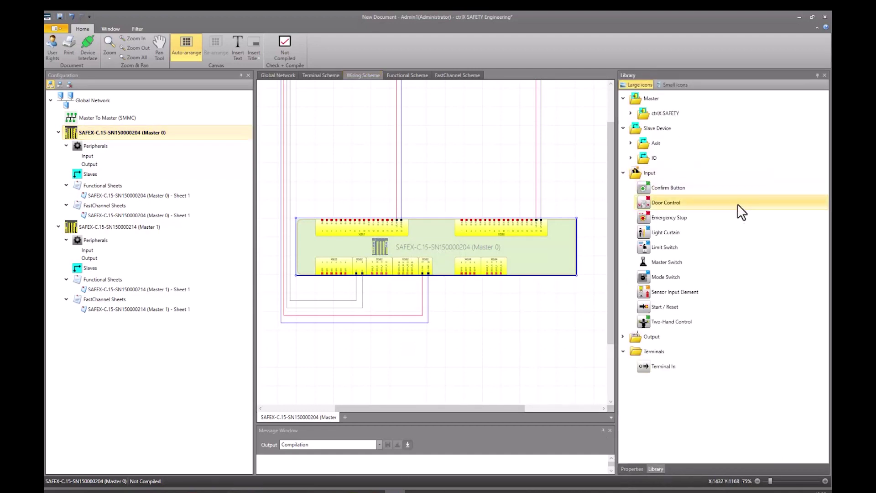
pyautogui.moveTo(712, 217); pyautogui.dragTo(334, 151)
pyautogui.moveTo(680, 217); pyautogui.dragTo(506, 147)
pyautogui.moveTo(672, 217); pyautogui.dragTo(489, 145)
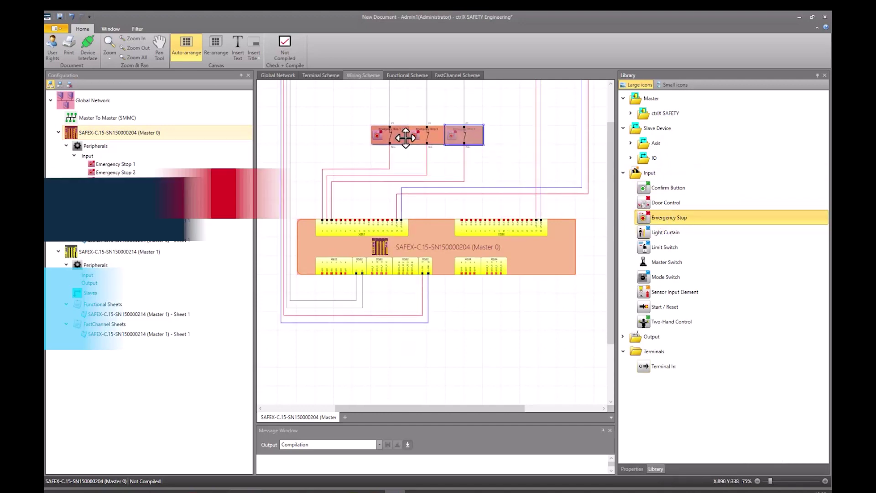
# Set Cross Circuit Check to OFF for Emergency Stop 1, Emergency Stop 2 and Emergency Stop 3.
pyautogui.moveTo(632, 468); pyautogui.dragTo(638, 464)
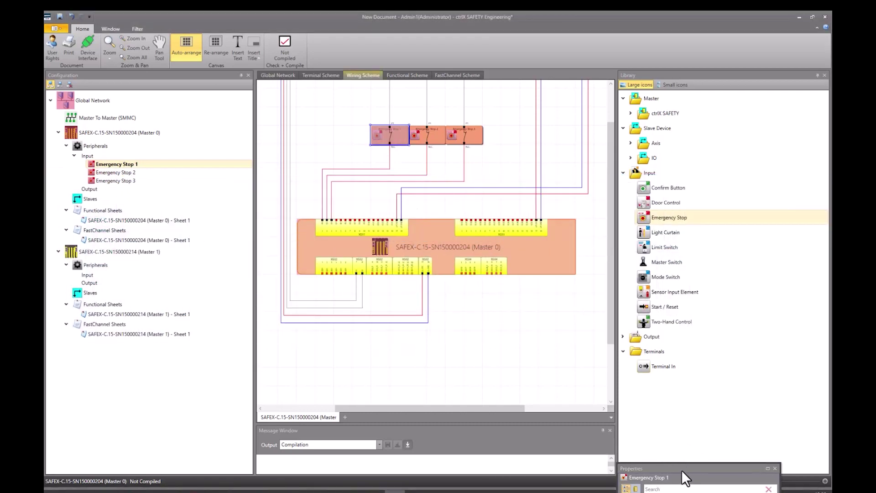
pyautogui.moveTo(682, 473); pyautogui.dragTo(721, 275)
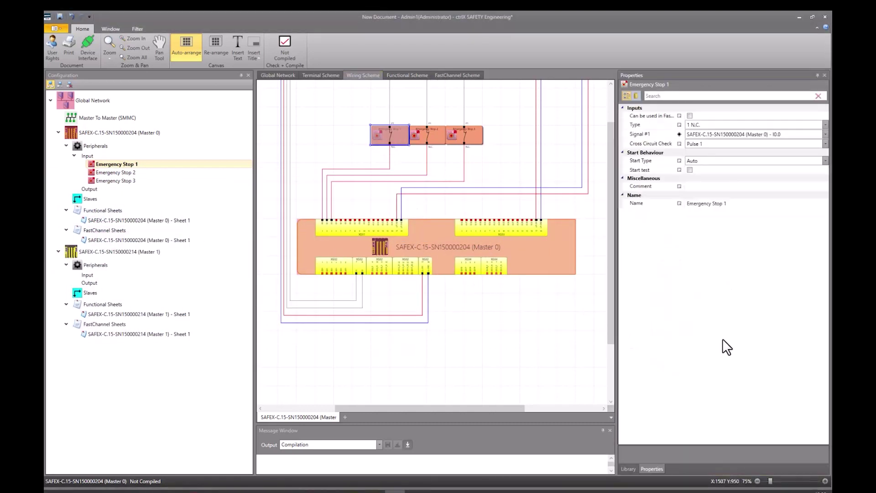
pyautogui.click(705, 144)
pyautogui.click(710, 168)
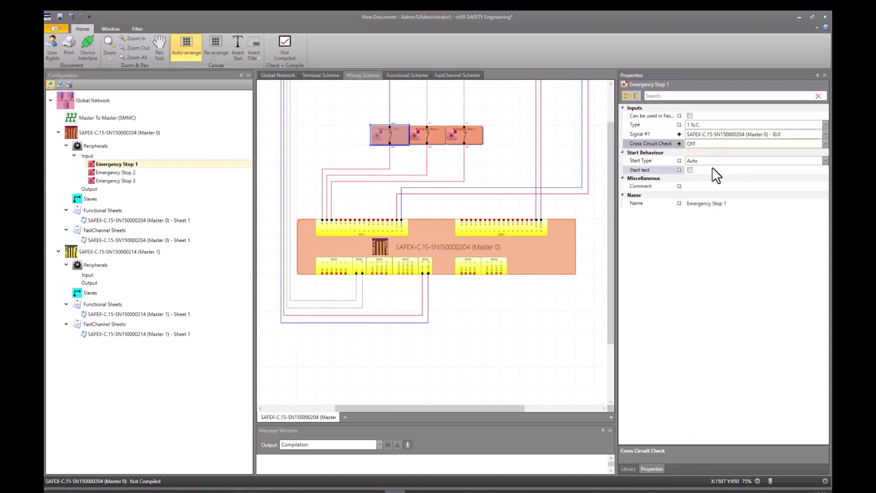
pyautogui.click(432, 134)
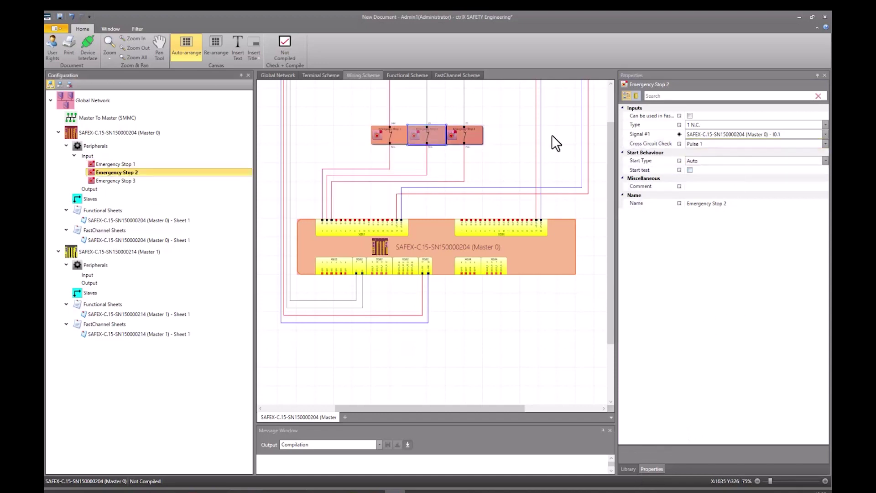
pyautogui.click(724, 142)
pyautogui.click(701, 170)
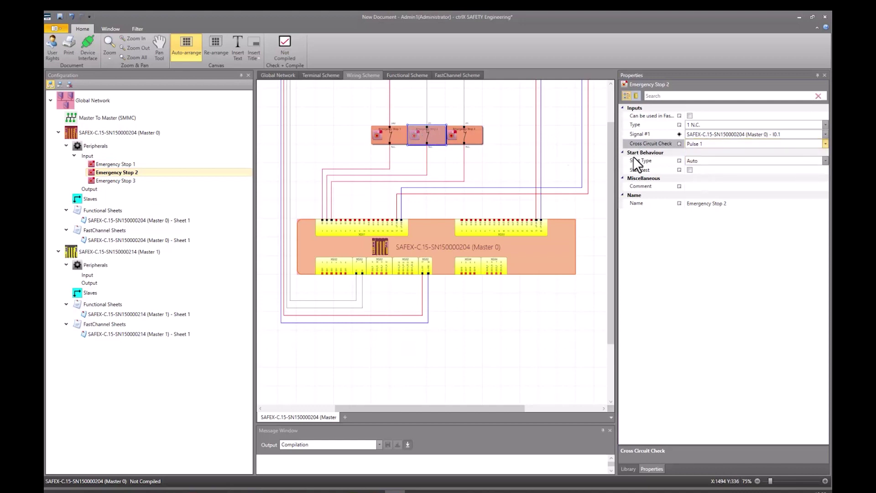
pyautogui.click(466, 135)
pyautogui.click(705, 142)
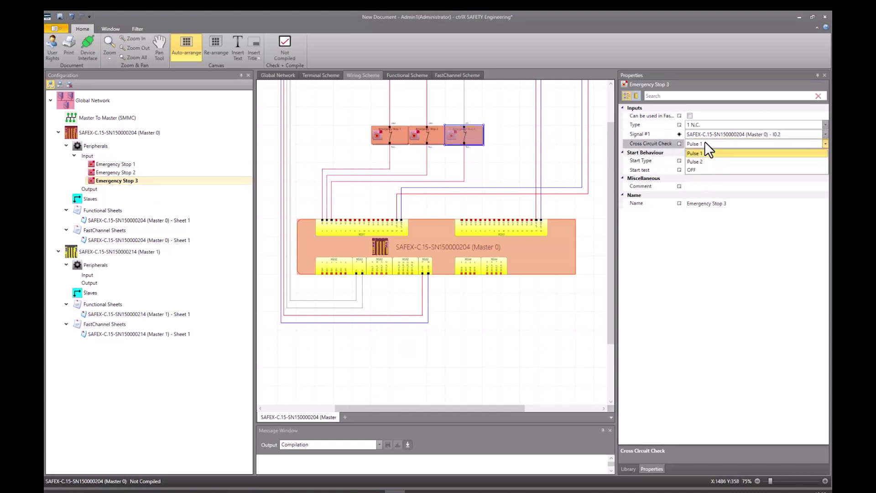
pyautogui.click(700, 169)
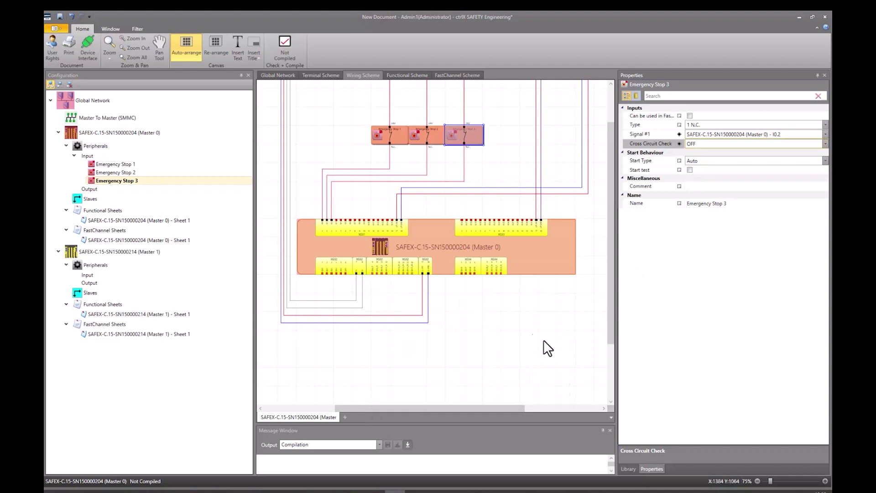
# Place Emergency Stop 1, Emergency Stop 2 and Emergency Stop 3 in a vertical stack on Master 0's functional scheme.
pyautogui.click(404, 75)
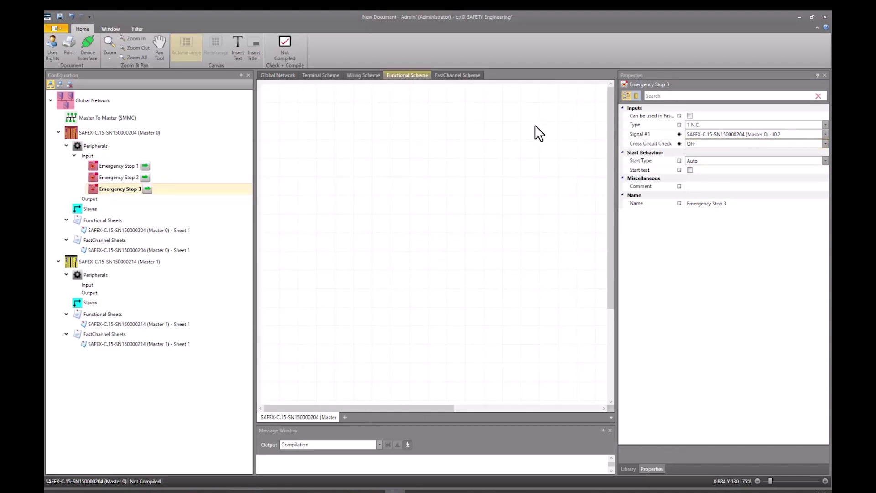
pyautogui.moveTo(102, 168); pyautogui.dragTo(289, 112)
pyautogui.moveTo(111, 172); pyautogui.dragTo(289, 131)
pyautogui.moveTo(122, 181); pyautogui.dragTo(289, 153)
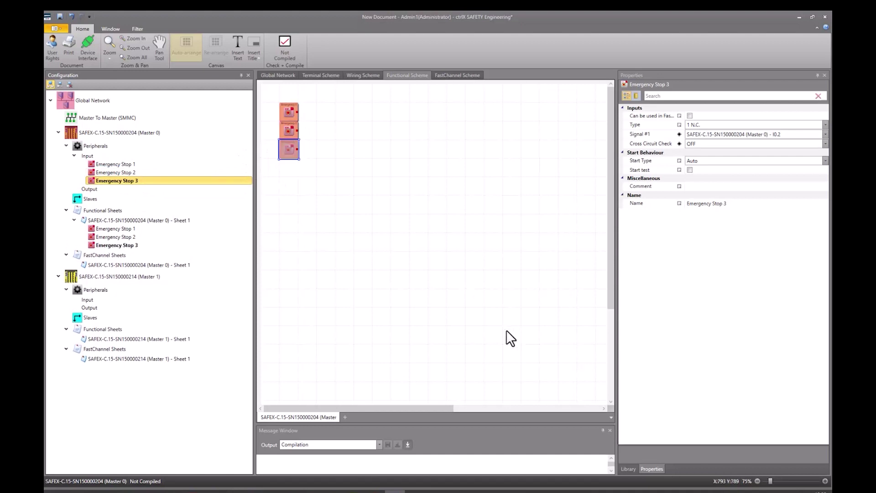
# Add an AND Block beside the emergency stops in the functional scheme and set its number of input connectors to 3.
pyautogui.click(623, 469)
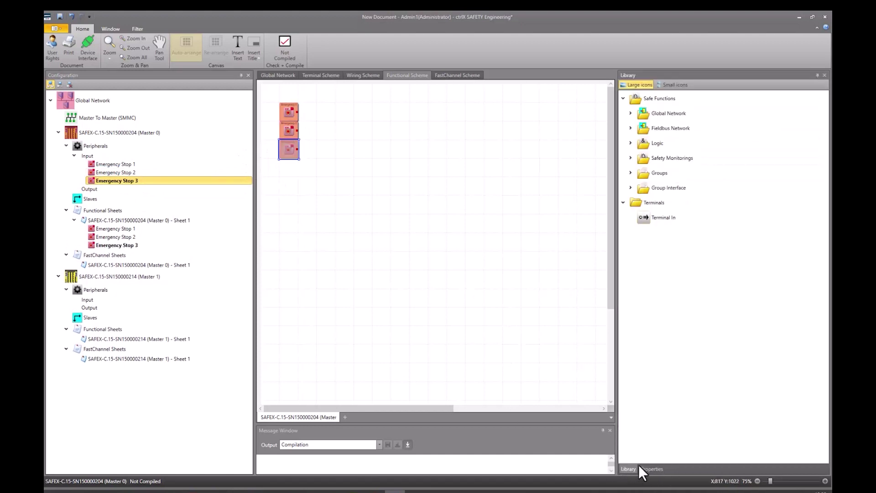
pyautogui.click(631, 143)
pyautogui.moveTo(708, 159); pyautogui.dragTo(391, 159)
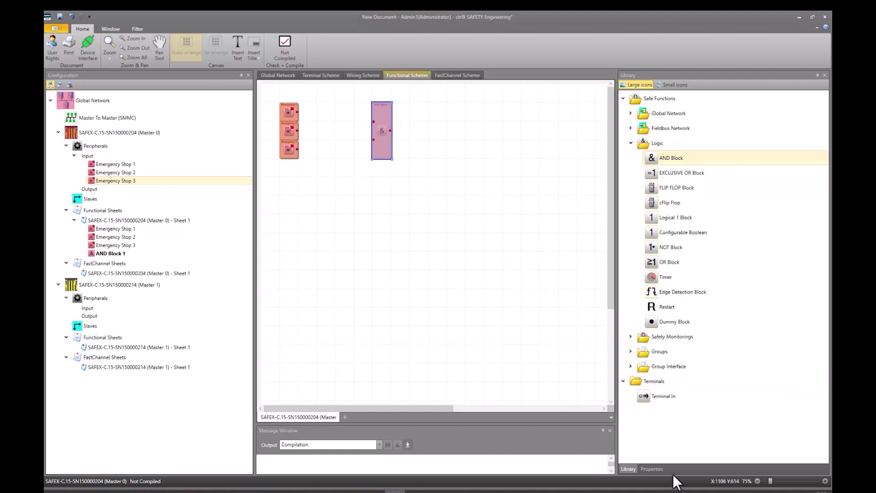
pyautogui.click(651, 469)
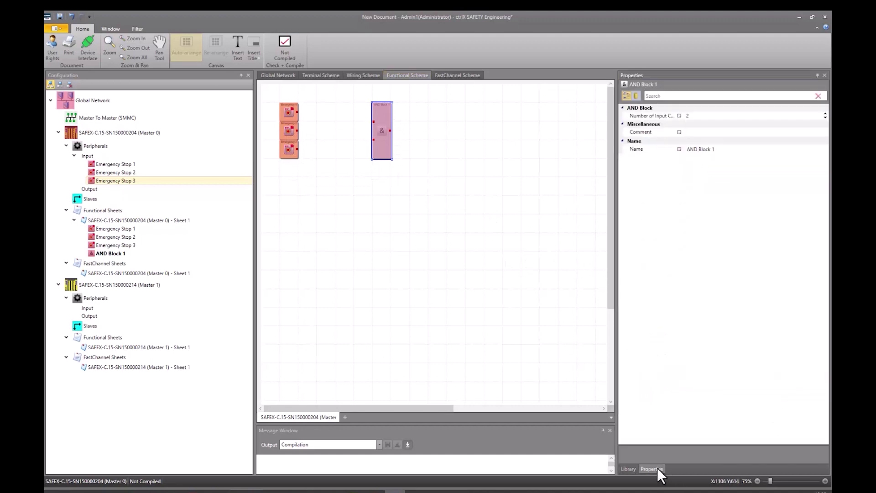
pyautogui.click(825, 114)
# Connect Emergency Stop 1, Emergency Stop 2 and Emergency Stop 3 to the three inputs of the AND Block.
pyautogui.moveTo(297, 111); pyautogui.dragTo(373, 116)
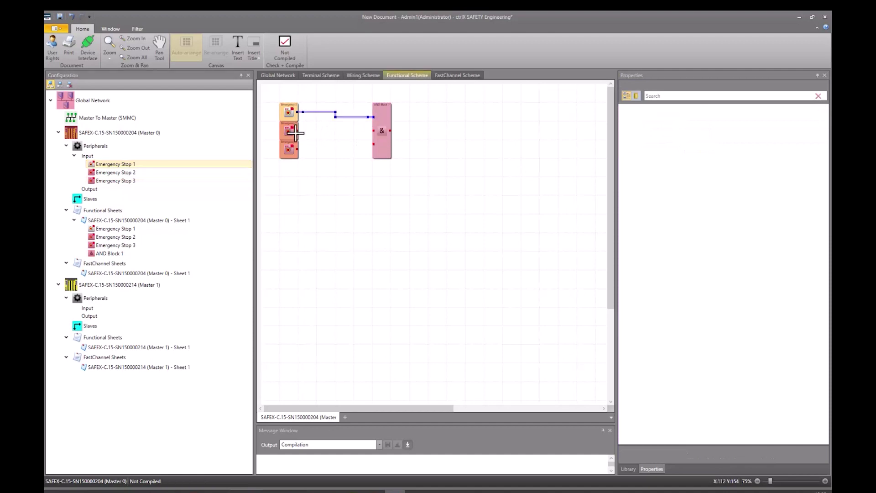
pyautogui.moveTo(297, 131); pyautogui.dragTo(373, 131)
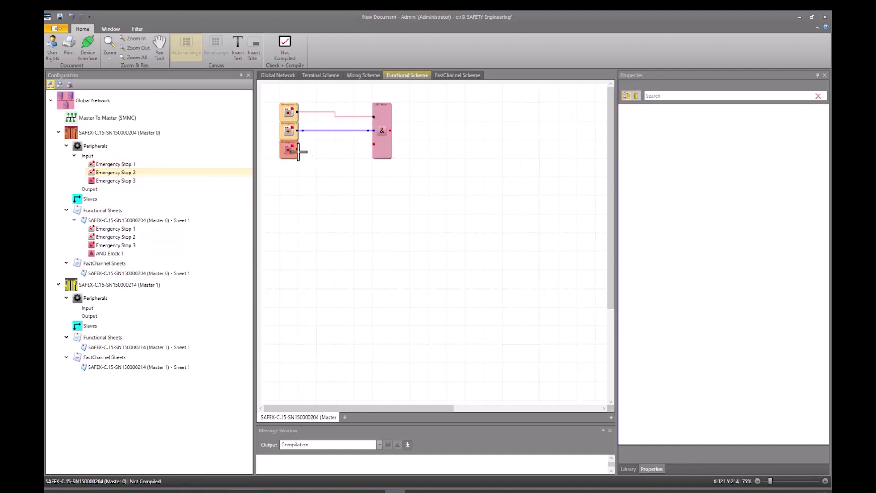
pyautogui.click(297, 149)
pyautogui.click(374, 144)
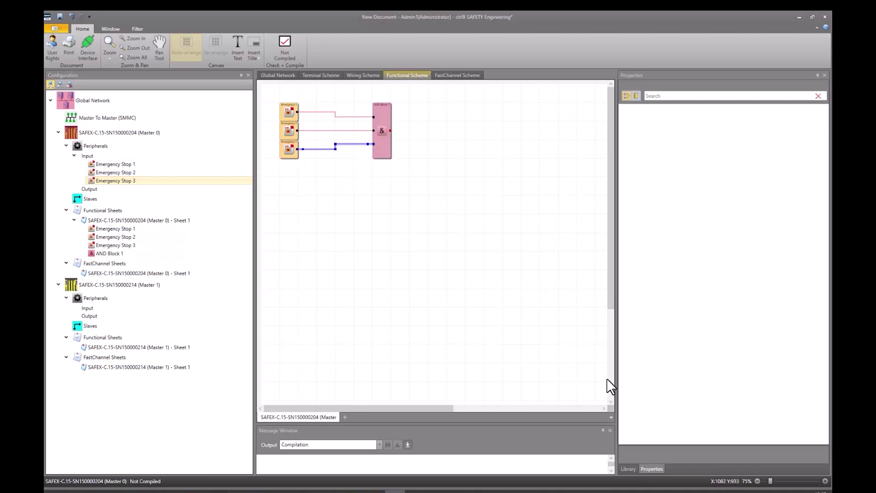
# Add a Restart block after the AND Block and connect the AND output to its Restart Condition input.
pyautogui.click(629, 469)
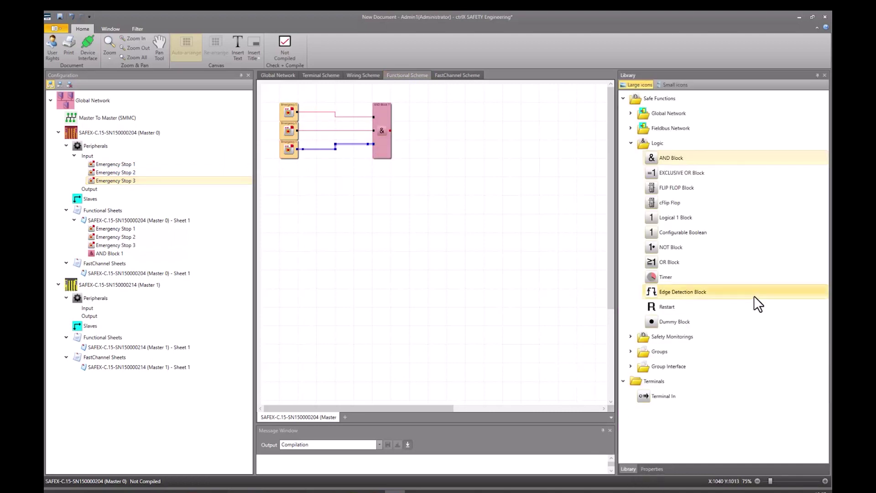
pyautogui.moveTo(706, 304); pyautogui.dragTo(448, 122)
pyautogui.moveTo(392, 131); pyautogui.dragTo(446, 133)
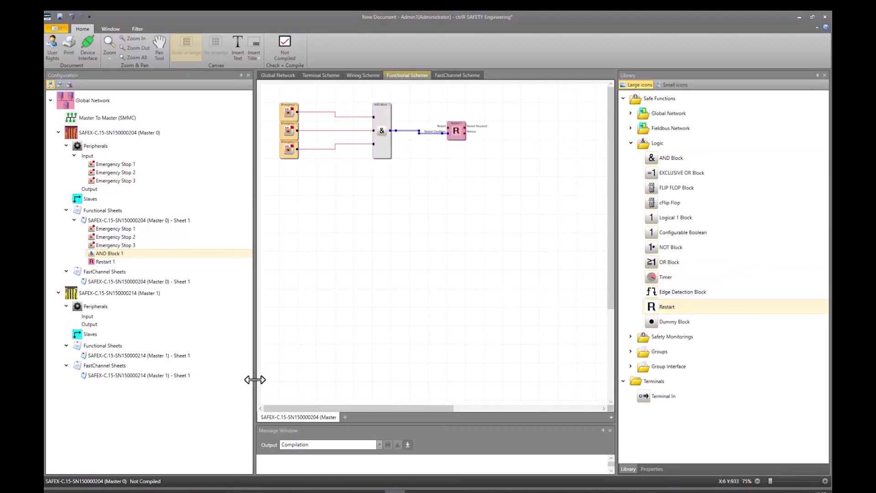
# Add a Functional Output/Message Data block beyond the Restart block and set its number of outputs to 5.
pyautogui.moveTo(254, 378); pyautogui.dragTo(193, 378)
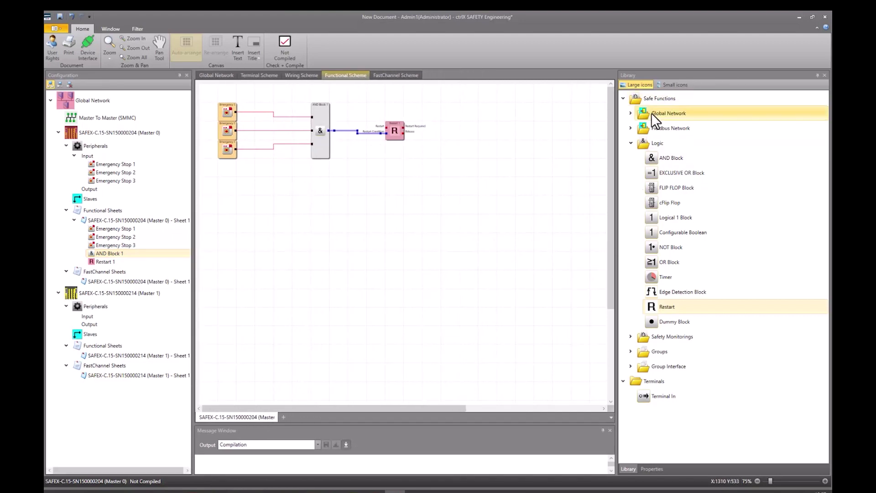
pyautogui.click(631, 127)
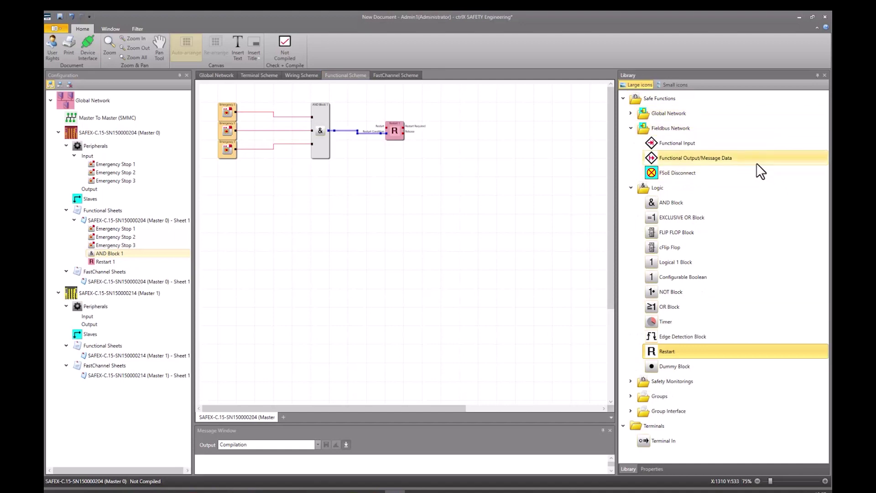
pyautogui.moveTo(749, 157); pyautogui.dragTo(458, 102)
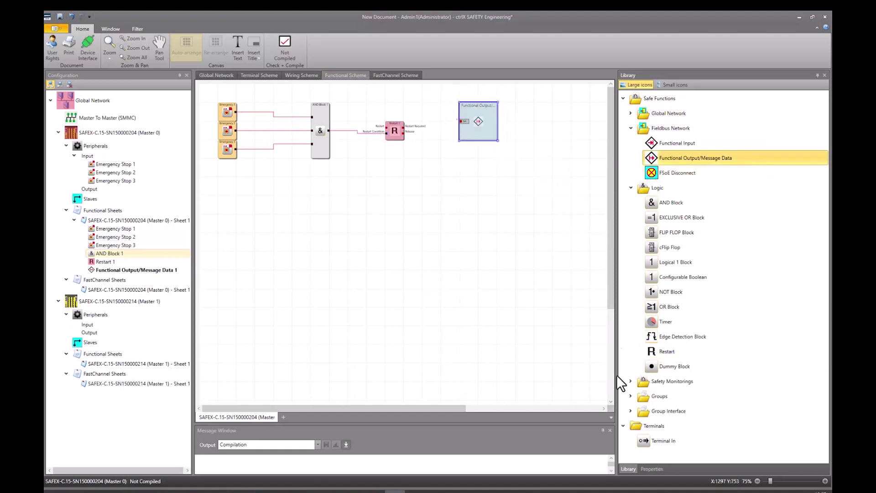
pyautogui.click(659, 470)
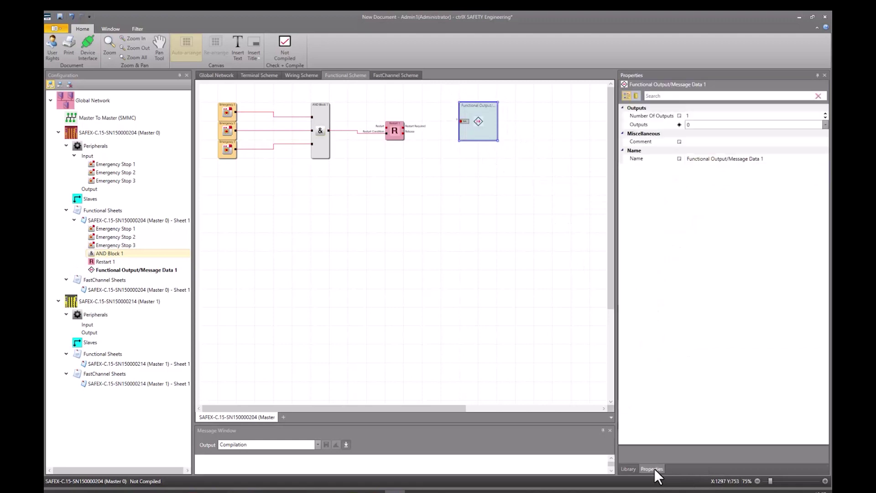
pyautogui.click(825, 114)
pyautogui.click(826, 113)
pyautogui.click(825, 114)
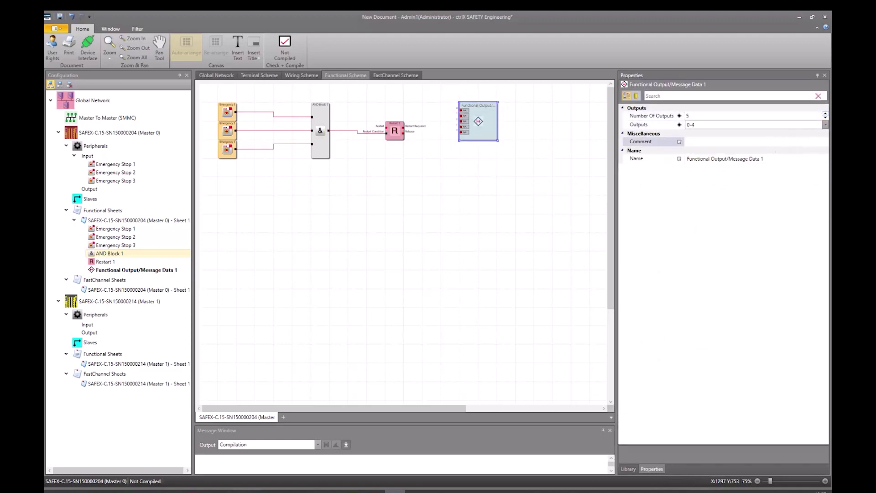
# Stretch the Functional Output/Message Data block taller and connect the Restart block's Restart Required and Release outputs to its first two connectors.
pyautogui.moveTo(500, 142); pyautogui.dragTo(486, 275)
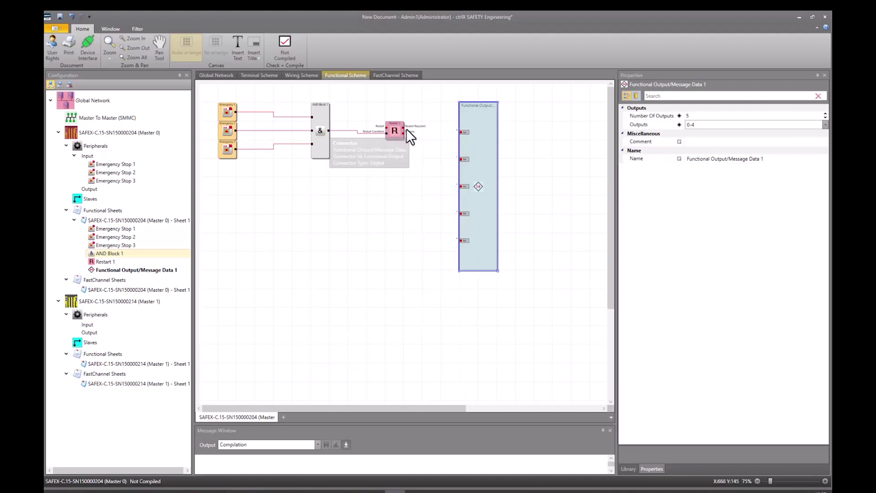
pyautogui.moveTo(404, 128); pyautogui.dragTo(464, 133)
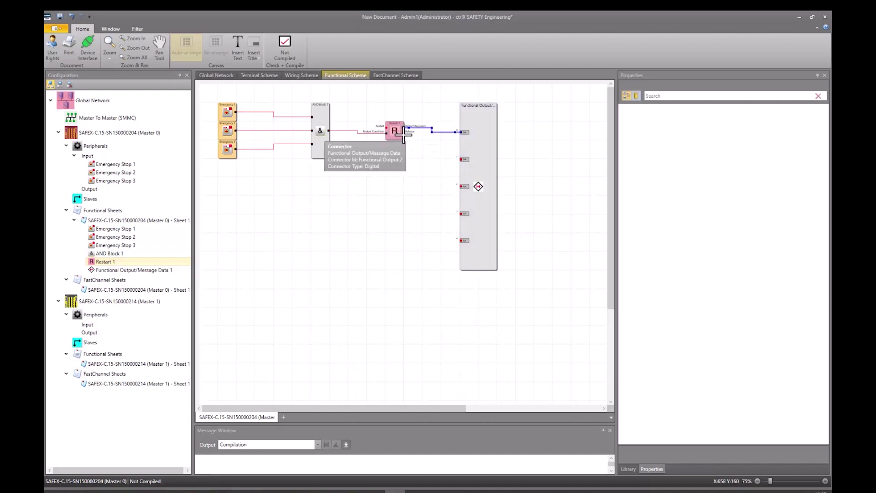
pyautogui.moveTo(405, 133); pyautogui.dragTo(423, 147)
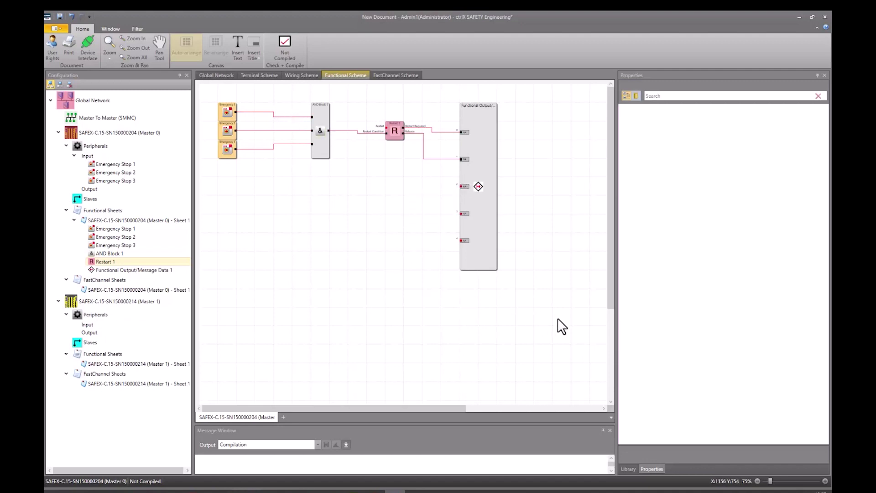
# Add a Terminal In to the Emergency Stop 1 signal line and name it EStop1.
pyautogui.click(632, 469)
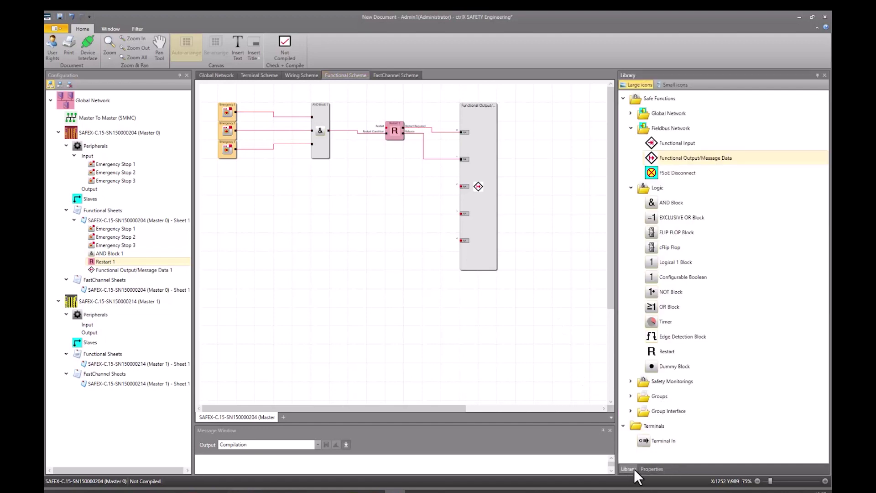
pyautogui.moveTo(663, 440); pyautogui.dragTo(260, 113)
pyautogui.click(292, 94)
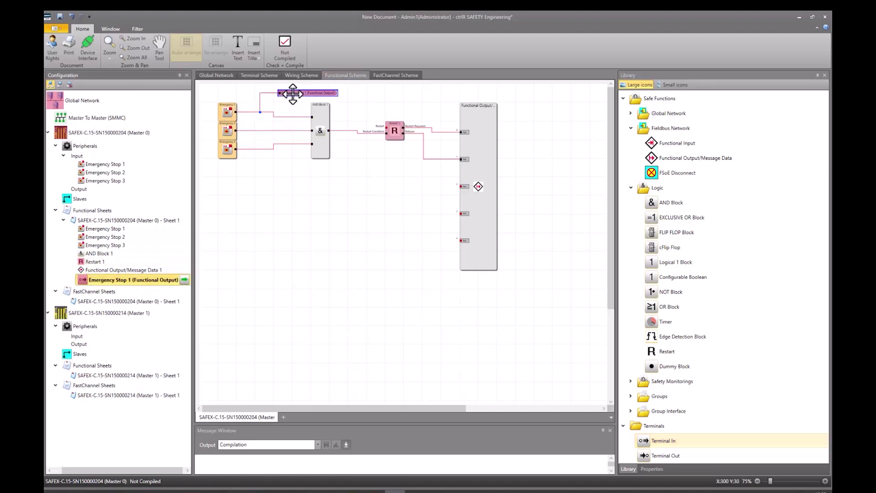
pyautogui.click(652, 469)
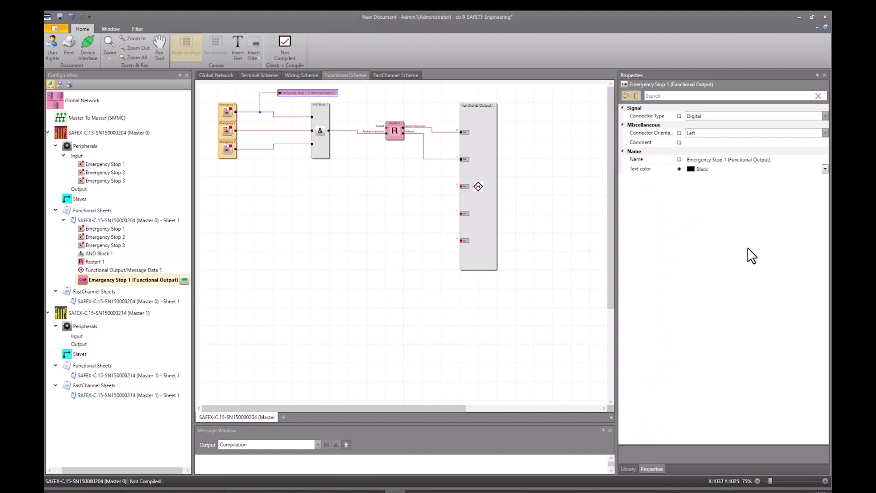
pyautogui.click(782, 160)
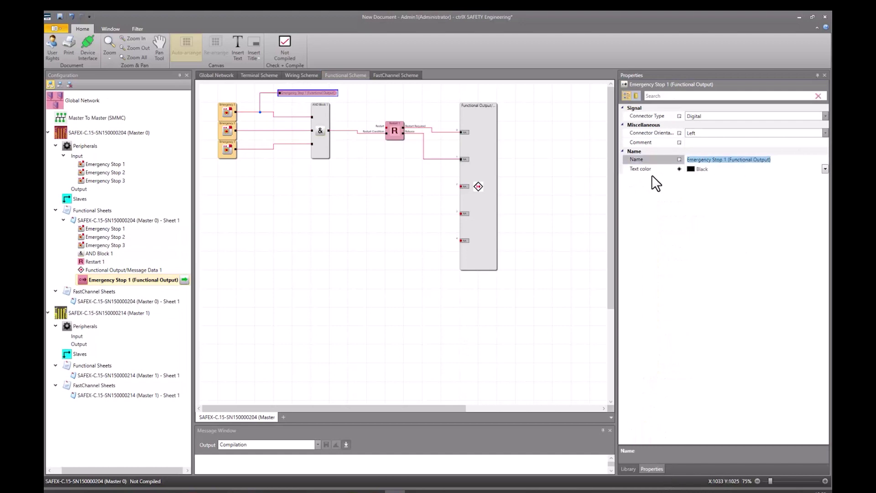
pyautogui.write('EStop1')
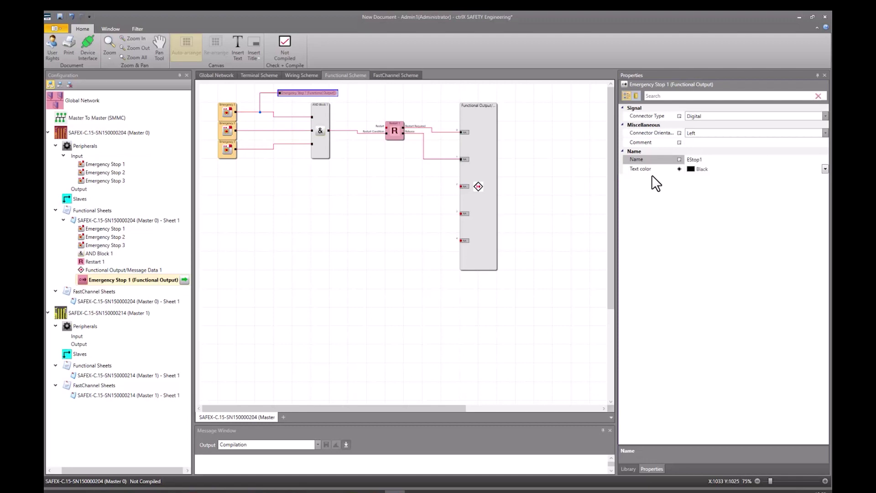
pyautogui.press('Return')
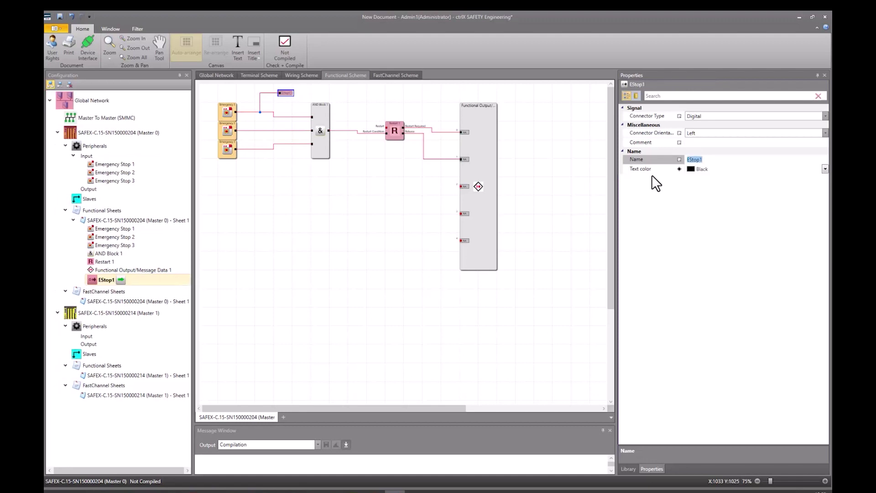
# Place two more Terminal In elements near the Emergency Stop 2 and Emergency Stop 3 signal lines.
pyautogui.click(629, 468)
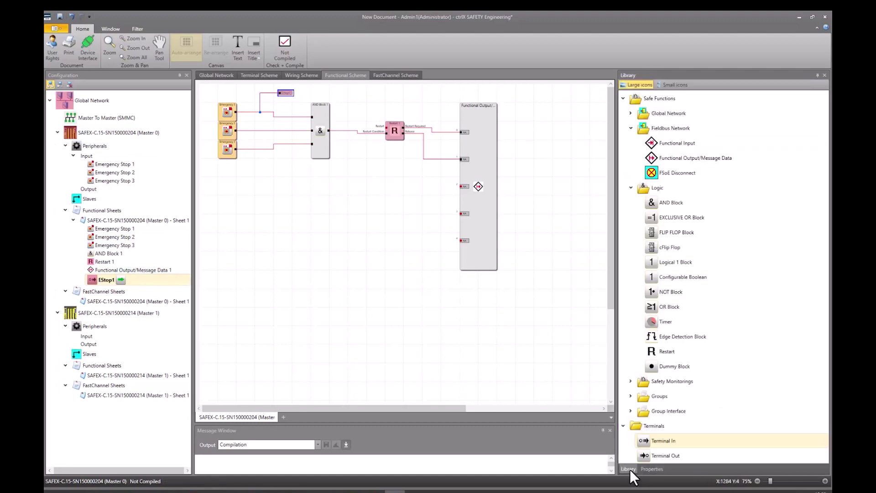
pyautogui.moveTo(678, 440); pyautogui.dragTo(278, 121)
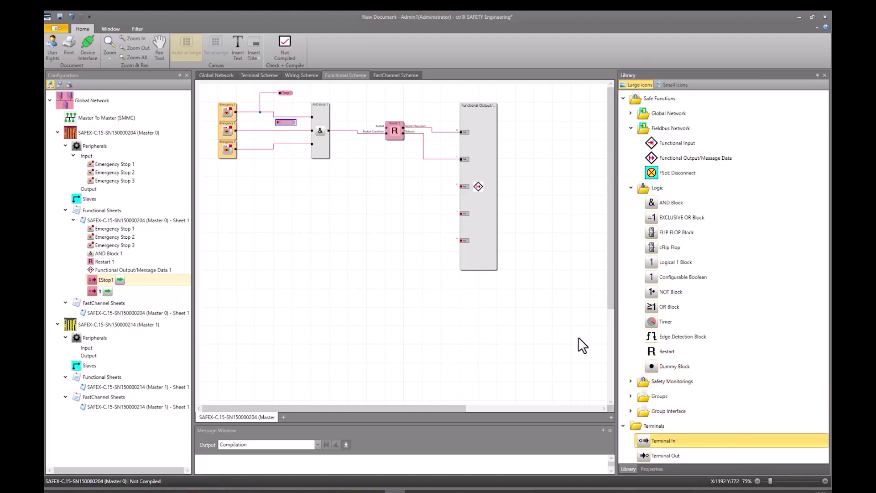
pyautogui.moveTo(667, 440); pyautogui.dragTo(277, 162)
# Rename the terminal near the Emergency Stop 2 line to EStop2 and the one below Emergency Stop 3's line to EStop3.
pyautogui.click(285, 123)
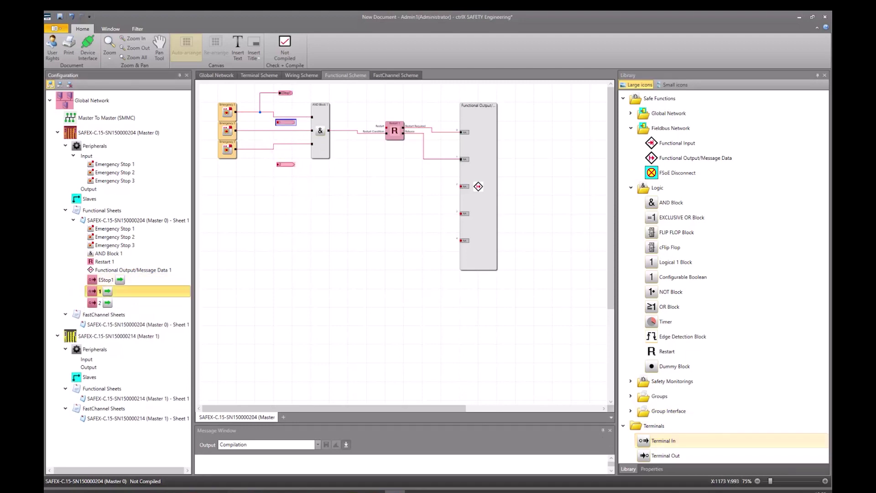
pyautogui.click(651, 469)
pyautogui.click(726, 159)
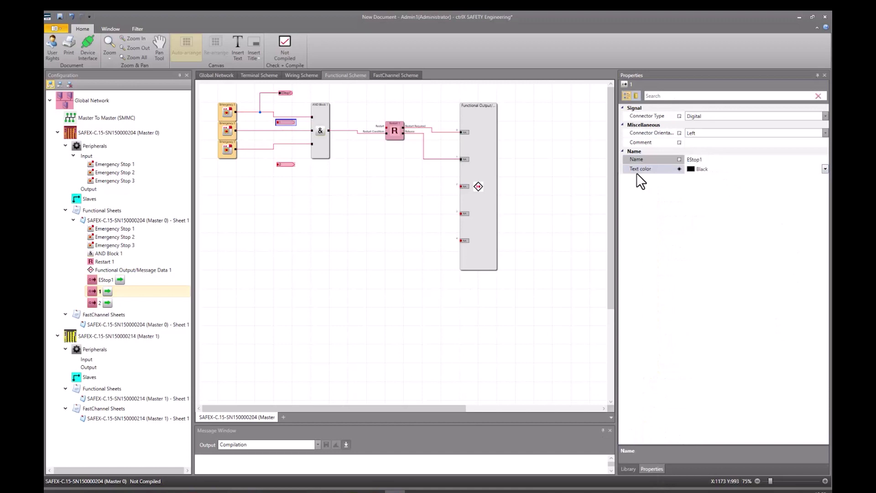
pyautogui.press('Return')
pyautogui.click(286, 164)
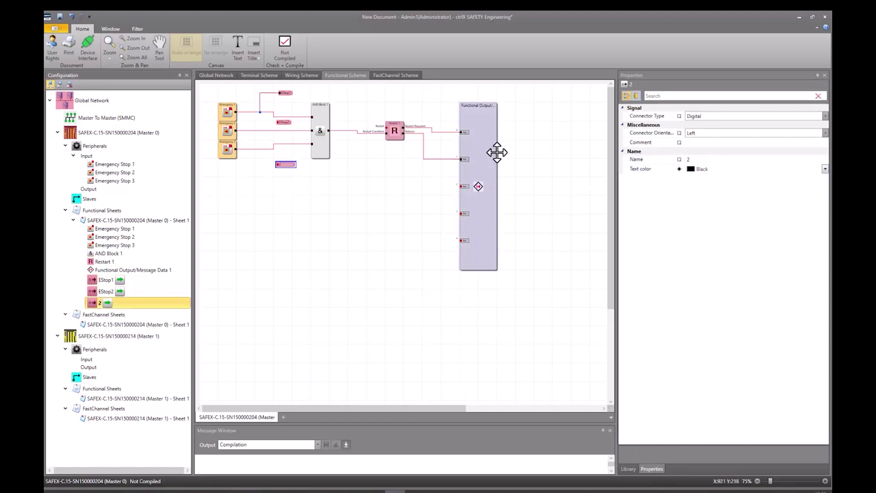
pyautogui.click(660, 159)
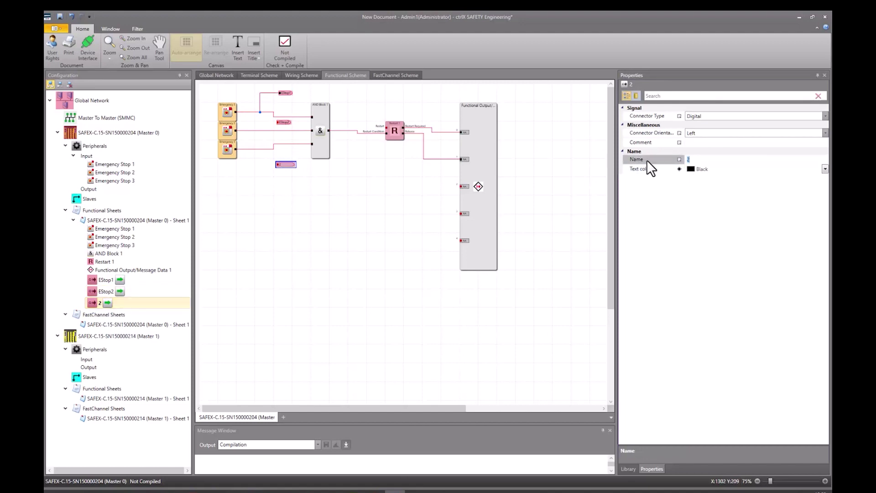
pyautogui.write('EStop1')
pyautogui.press('BackSpace')
pyautogui.write('3')
pyautogui.press('Return')
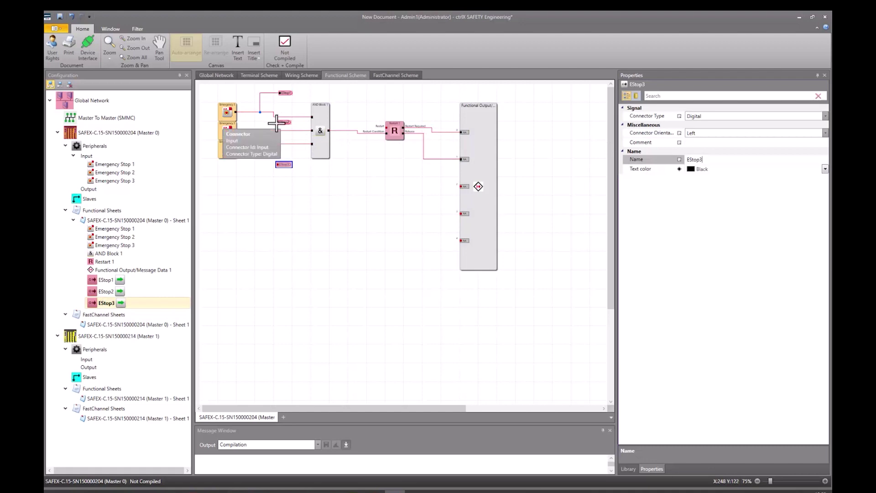
# Connect the EStop2 and EStop3 terminals to the Emergency Stop 2 and Emergency Stop 3 signal lines.
pyautogui.click(256, 131)
pyautogui.moveTo(261, 132); pyautogui.dragTo(258, 161)
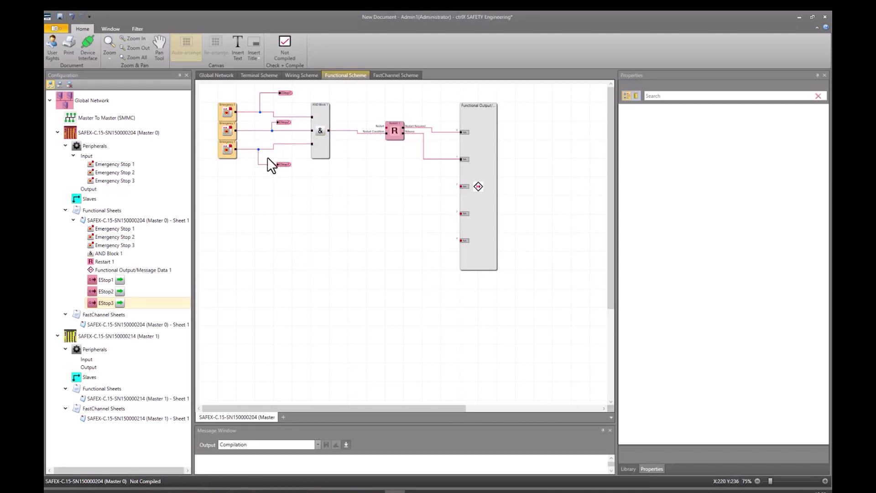
pyautogui.moveTo(271, 126); pyautogui.dragTo(256, 128)
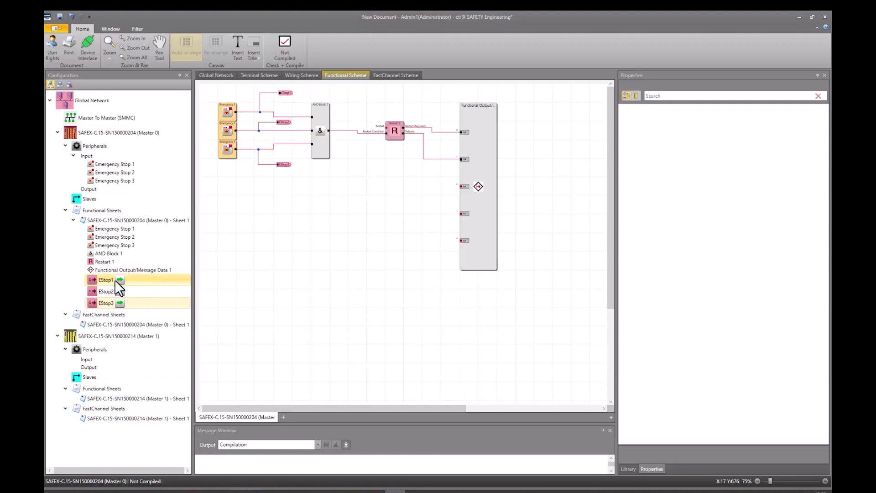
# Place the outgoing terminals of EStop1, EStop2 and EStop3 beside the last three connectors of the Functional Output/Message Data block.
pyautogui.moveTo(105, 279); pyautogui.dragTo(387, 187)
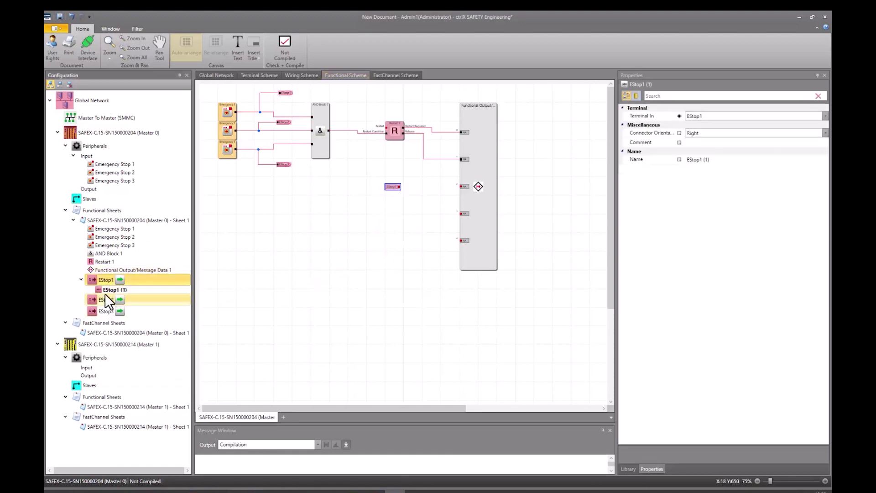
pyautogui.moveTo(102, 297); pyautogui.dragTo(389, 212)
pyautogui.moveTo(105, 320); pyautogui.dragTo(388, 239)
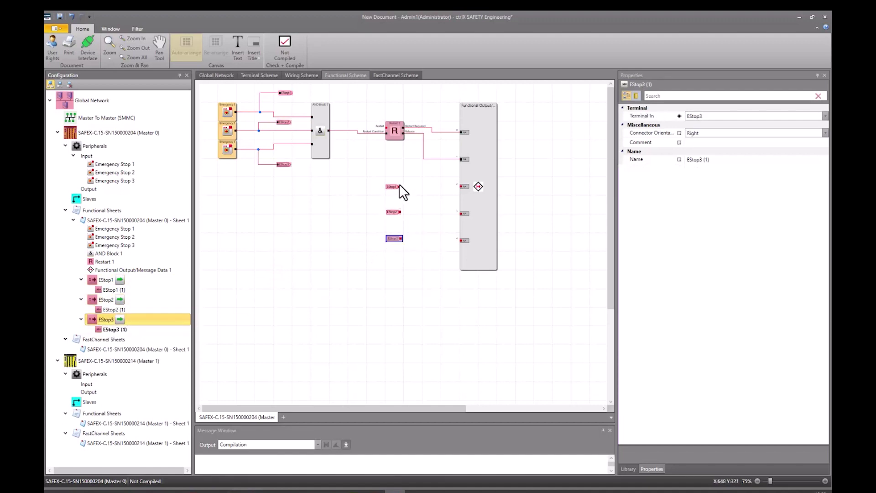
# Connect the EStop1, EStop2 and EStop3 outgoing terminals to the last three Functional Output/Message Data connectors and narrow the configuration tree.
pyautogui.moveTo(398, 187); pyautogui.dragTo(460, 187)
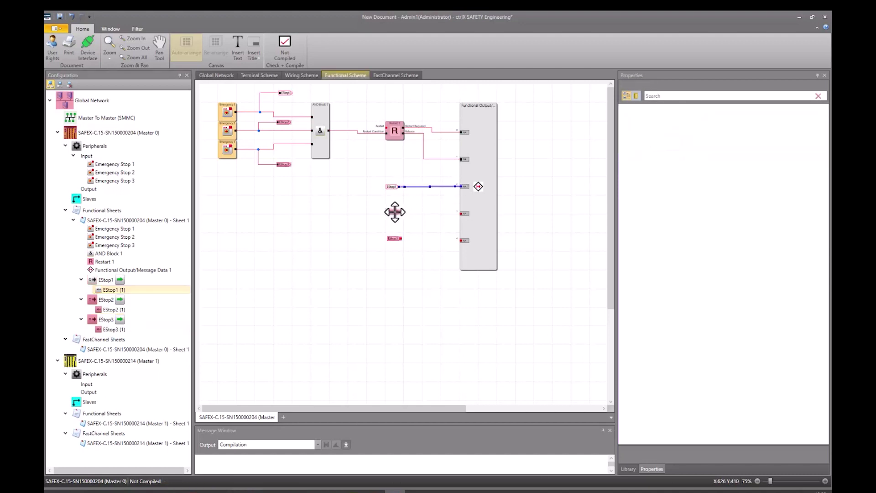
pyautogui.moveTo(399, 212); pyautogui.dragTo(460, 215)
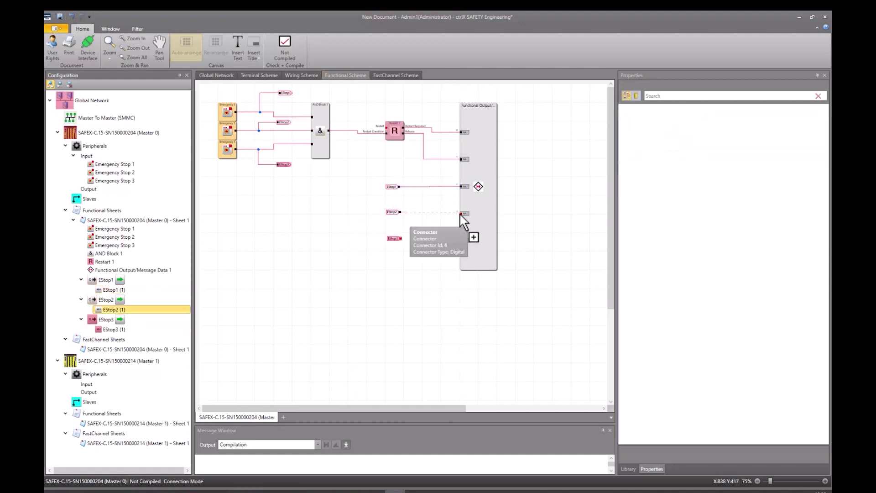
pyautogui.moveTo(400, 238); pyautogui.dragTo(460, 240)
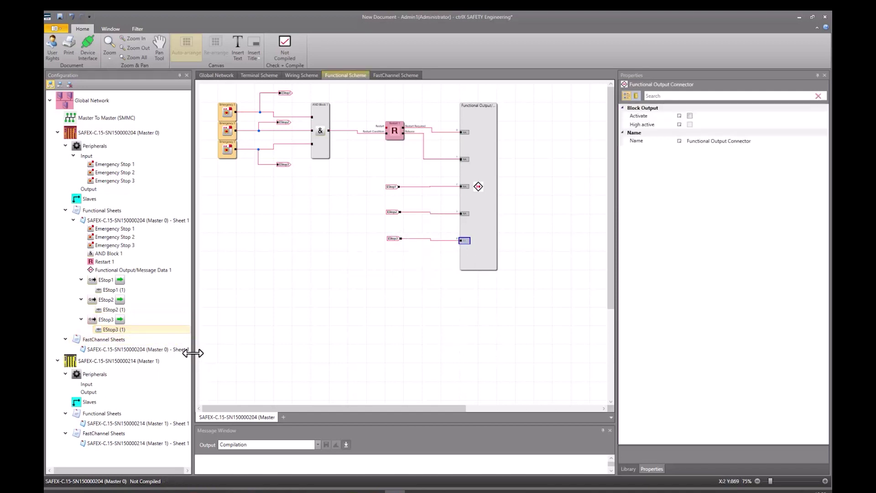
pyautogui.moveTo(193, 353); pyautogui.dragTo(147, 353)
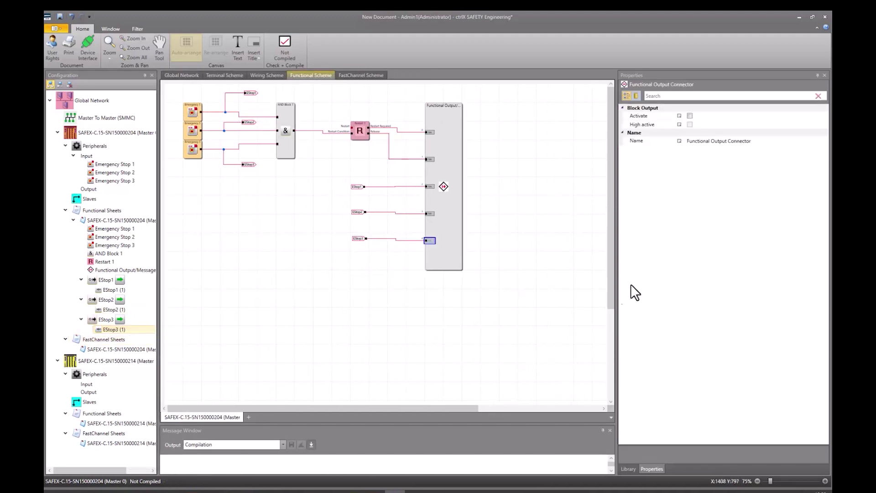
# Place a Functional Input block to the right of the Functional Output/Message Data block and a Terminal In element beside it.
pyautogui.click(628, 469)
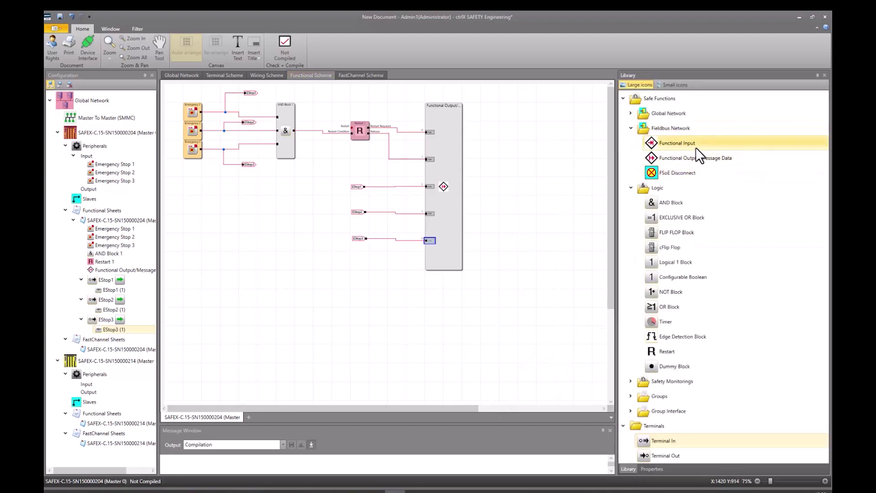
pyautogui.moveTo(696, 147); pyautogui.dragTo(511, 106)
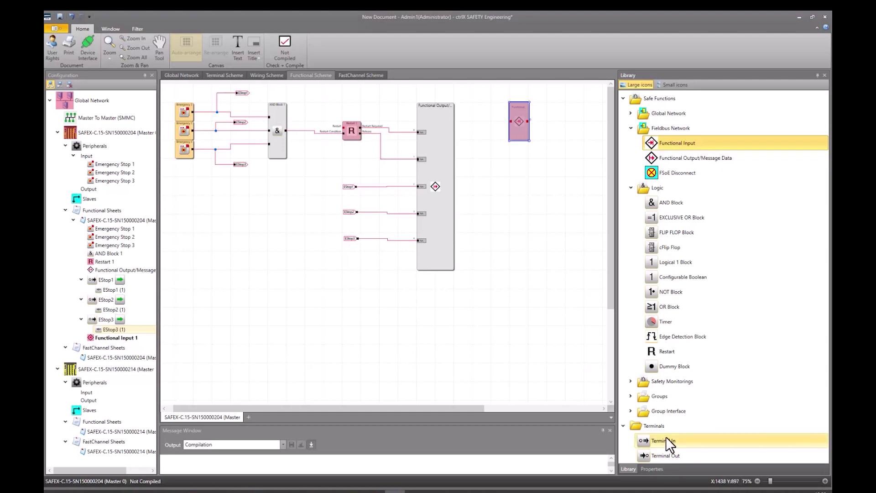
pyautogui.moveTo(667, 440); pyautogui.dragTo(569, 129)
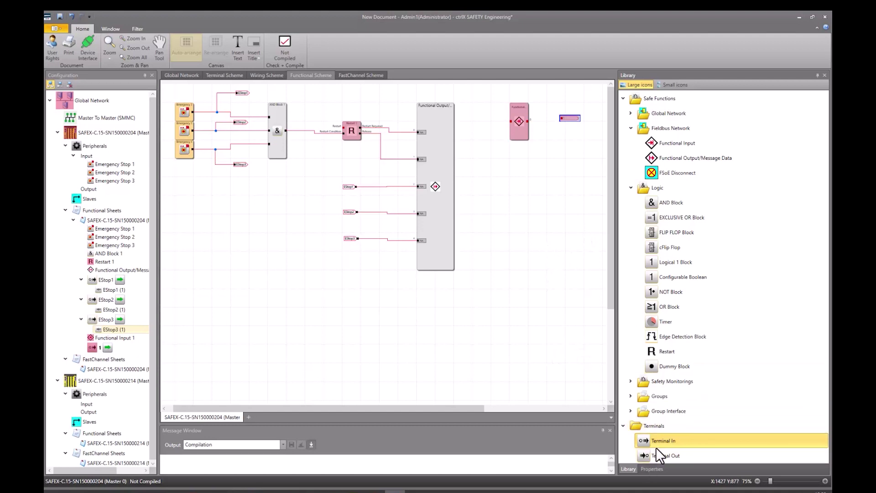
# Rename the new terminal to Restart and connect it to the Functional Input block's output.
pyautogui.click(652, 469)
pyautogui.click(721, 159)
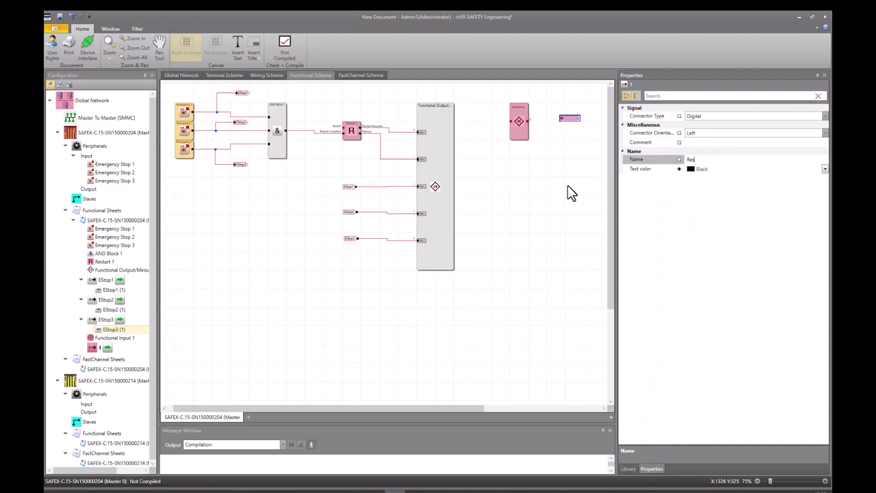
pyautogui.press('Return')
pyautogui.moveTo(561, 119); pyautogui.dragTo(529, 121)
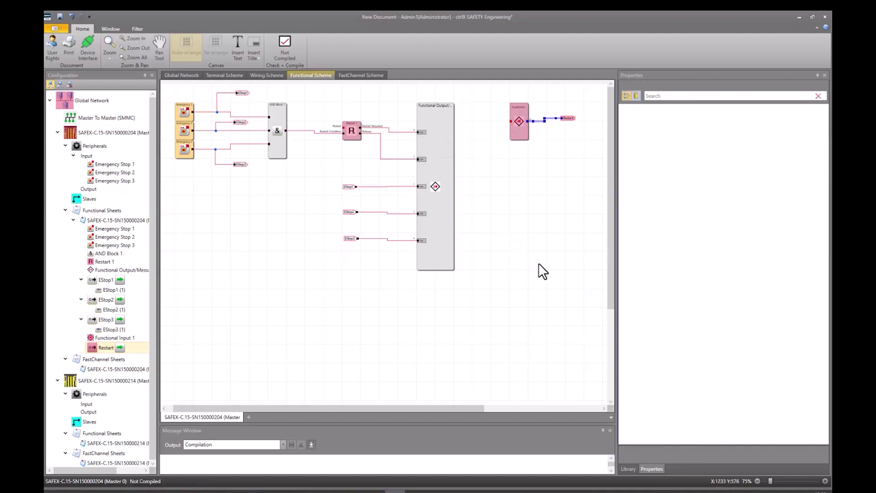
# Place a Logical 1 Block in front of the Functional Input block and connect it to that block's input.
pyautogui.click(626, 469)
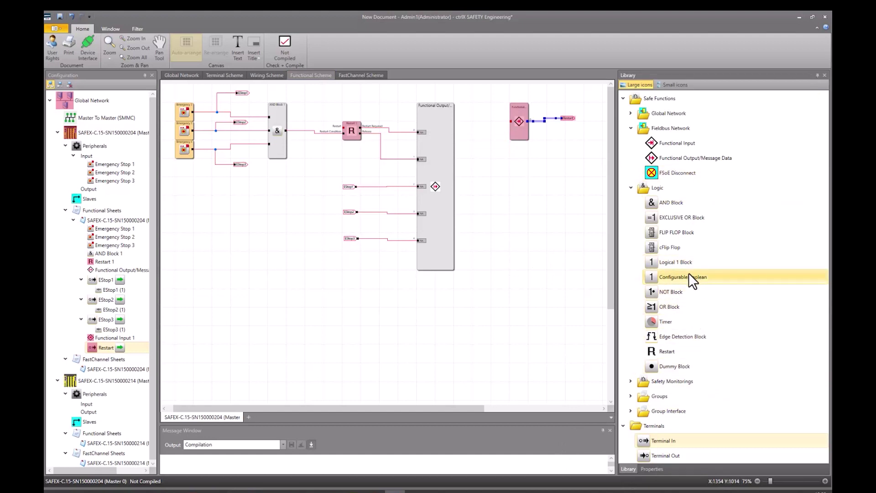
pyautogui.moveTo(685, 264); pyautogui.dragTo(488, 113)
pyautogui.moveTo(512, 121); pyautogui.dragTo(512, 121)
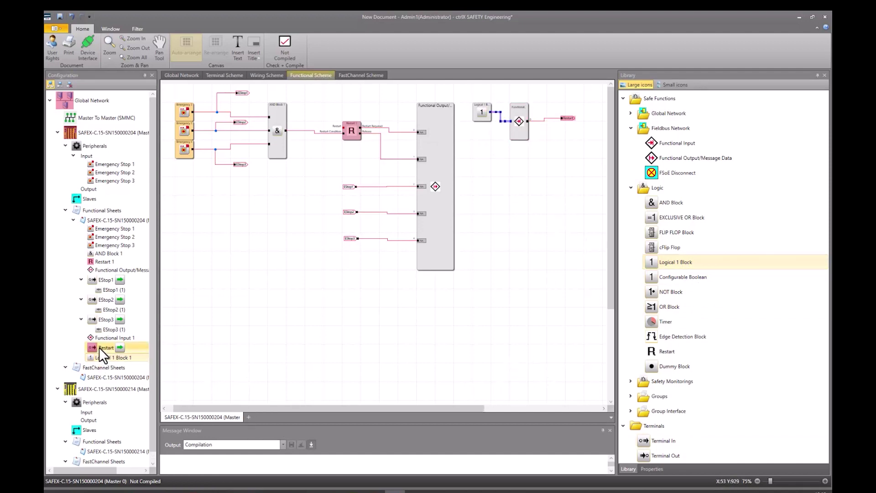
# Place the Restart terminal's outgoing end before the Restart block and connect it to the block's Restart input.
pyautogui.moveTo(99, 347); pyautogui.dragTo(305, 116)
pyautogui.click(311, 114)
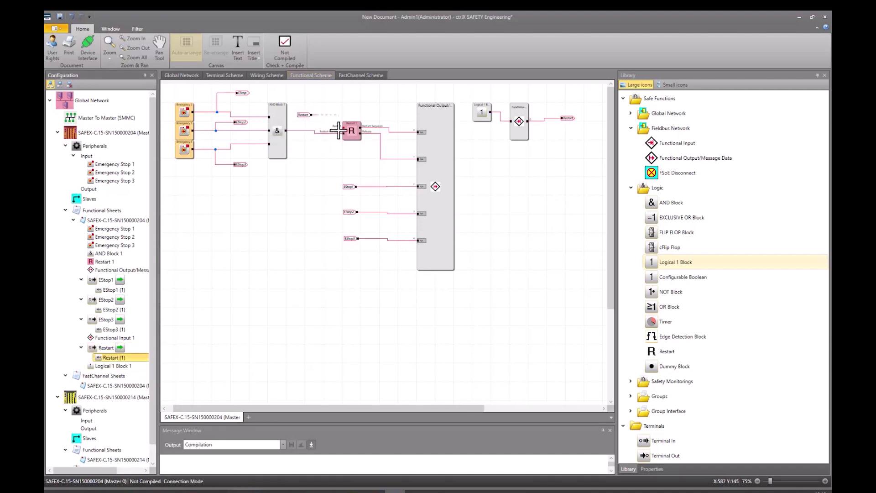
pyautogui.click(344, 126)
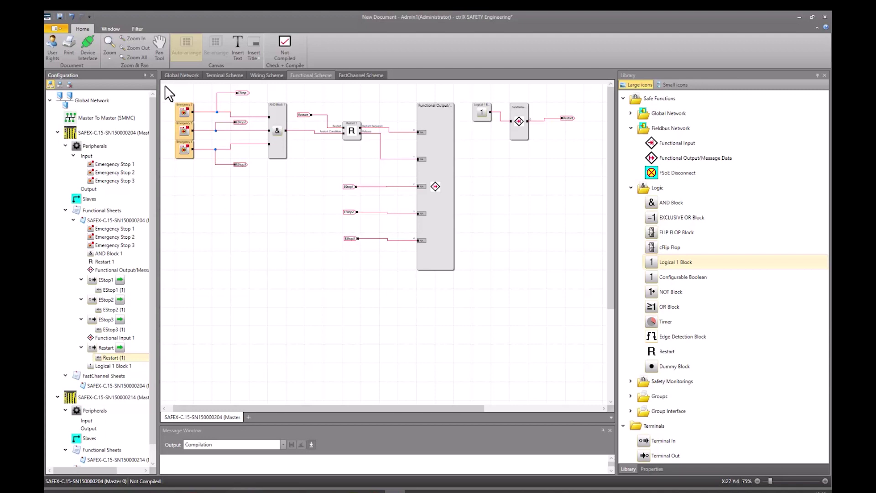
# Copy Master 0's complete functional scheme into Master 1's functional scheme and move the pasted elements to the sheet's upper left.
pyautogui.moveTo(167, 87); pyautogui.dragTo(599, 296)
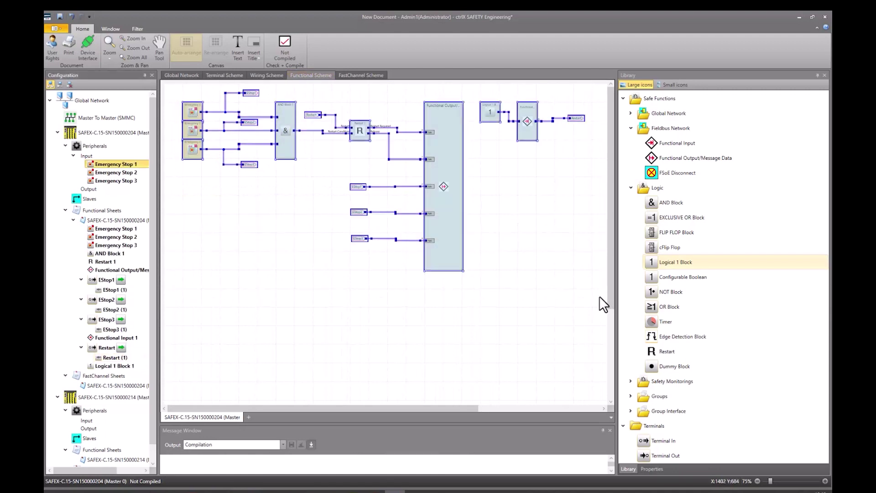
pyautogui.rightClick(448, 265)
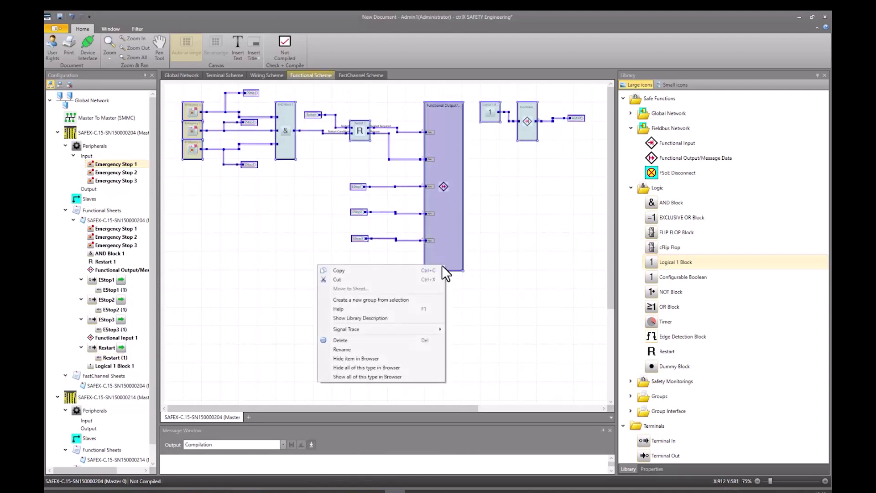
pyautogui.click(342, 270)
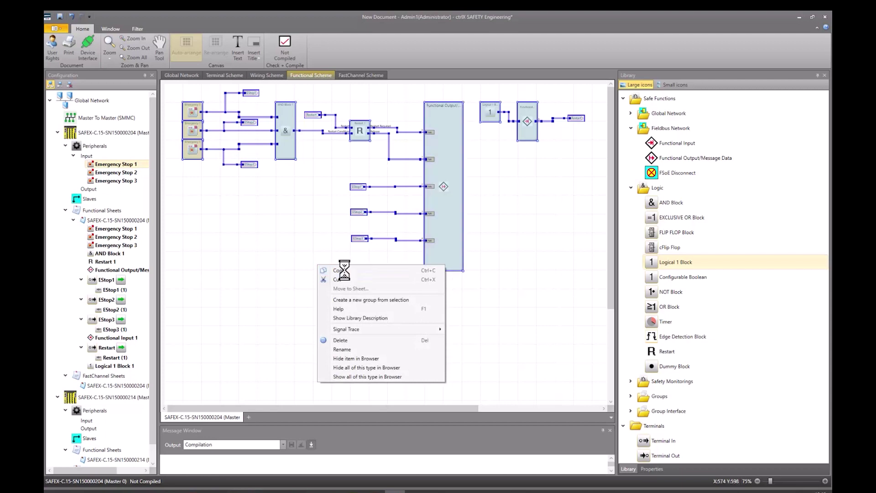
pyautogui.click(86, 398)
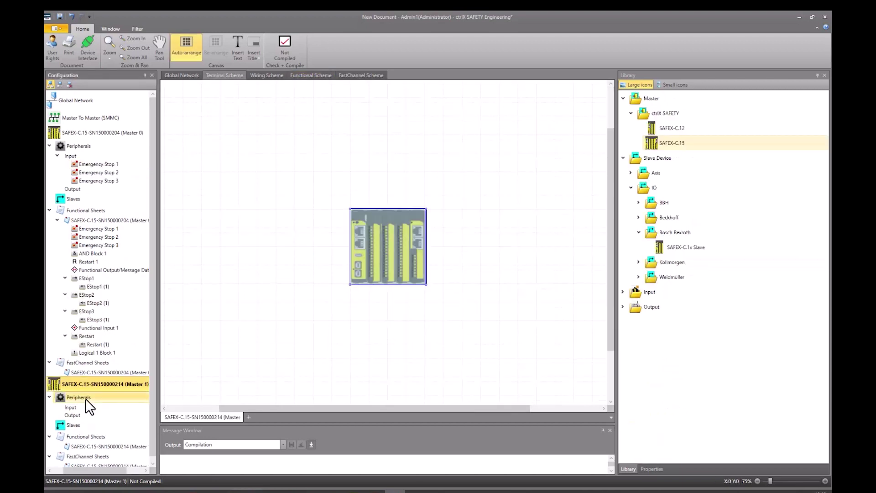
pyautogui.click(310, 75)
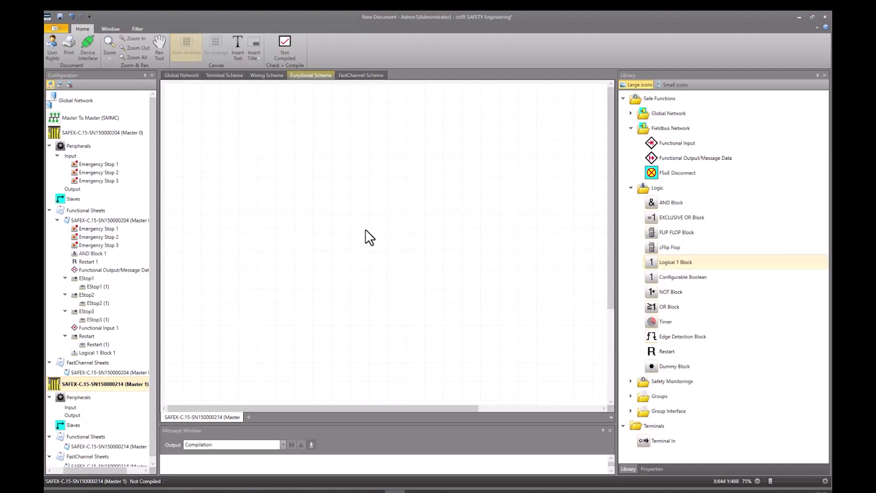
pyautogui.rightClick(353, 221)
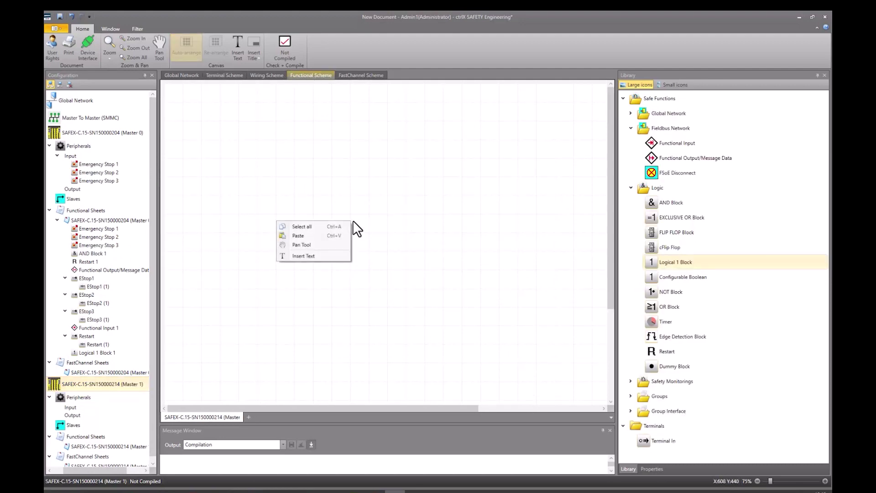
pyautogui.click(301, 236)
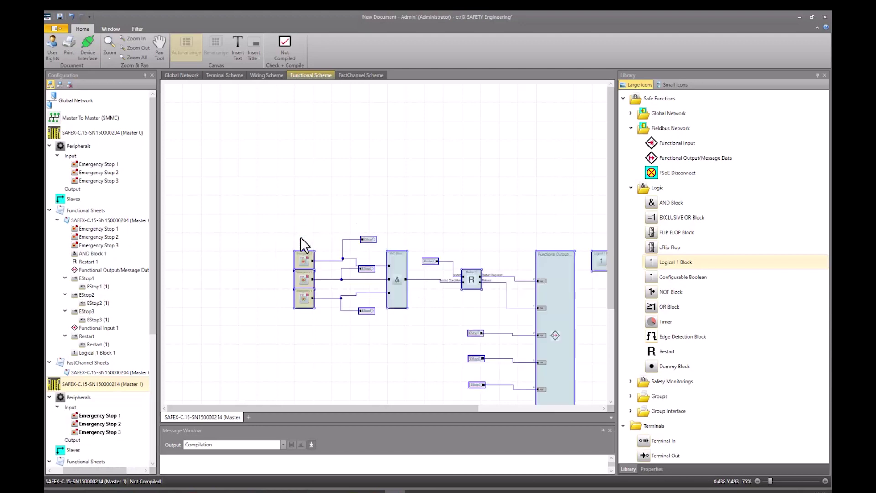
pyautogui.moveTo(549, 282); pyautogui.dragTo(444, 147)
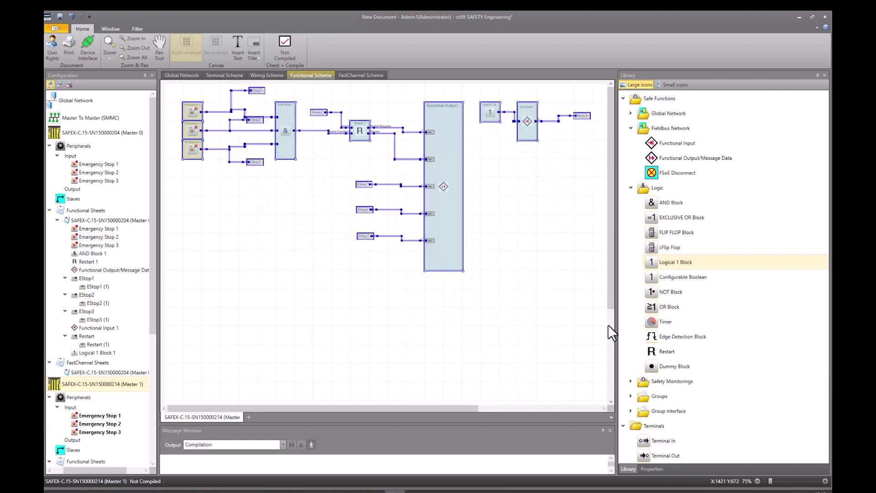
pyautogui.click(555, 318)
# Examine Master 1's copied elements, its wiring scheme and the properties of Emergency Stop 1.
pyautogui.moveTo(155, 310); pyautogui.dragTo(147, 423)
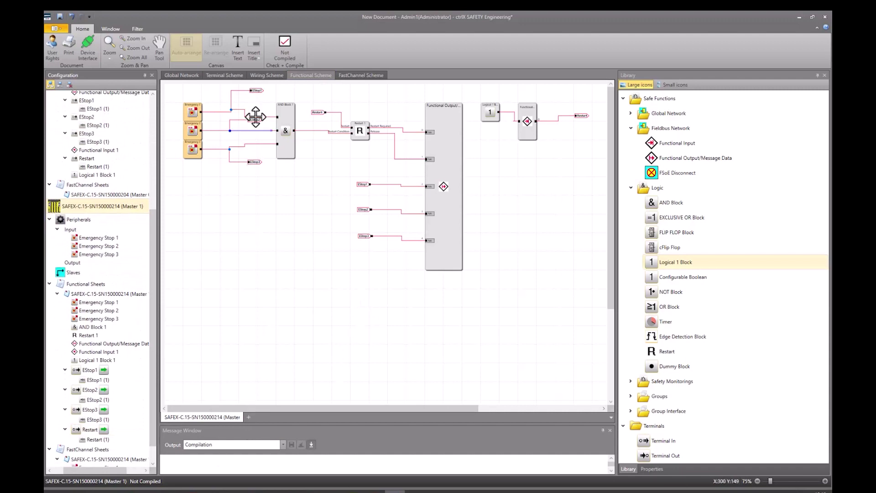
pyautogui.click(265, 76)
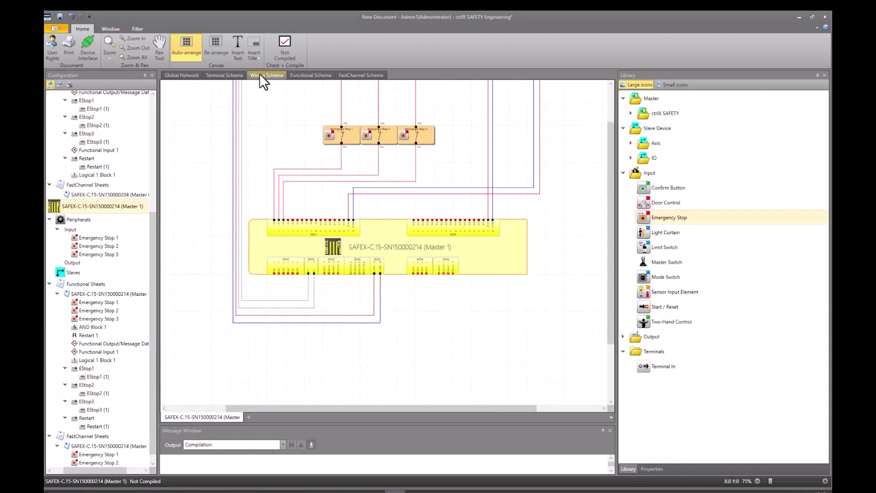
pyautogui.click(344, 134)
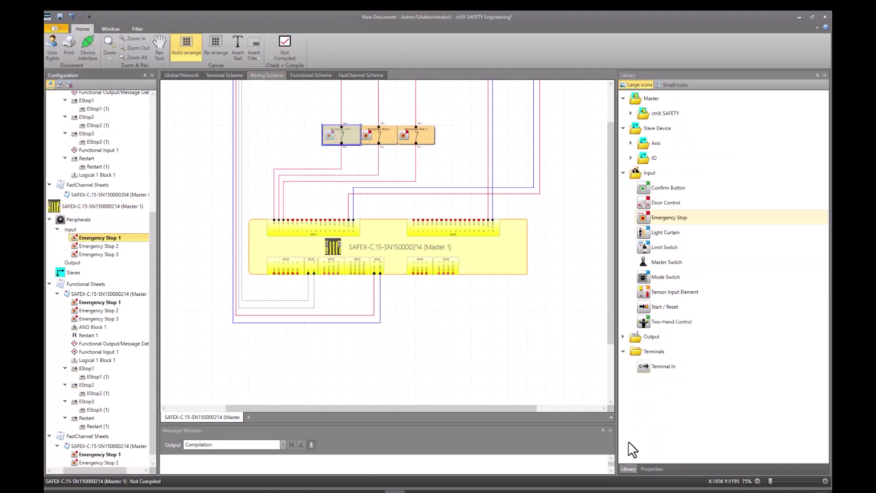
pyautogui.click(651, 468)
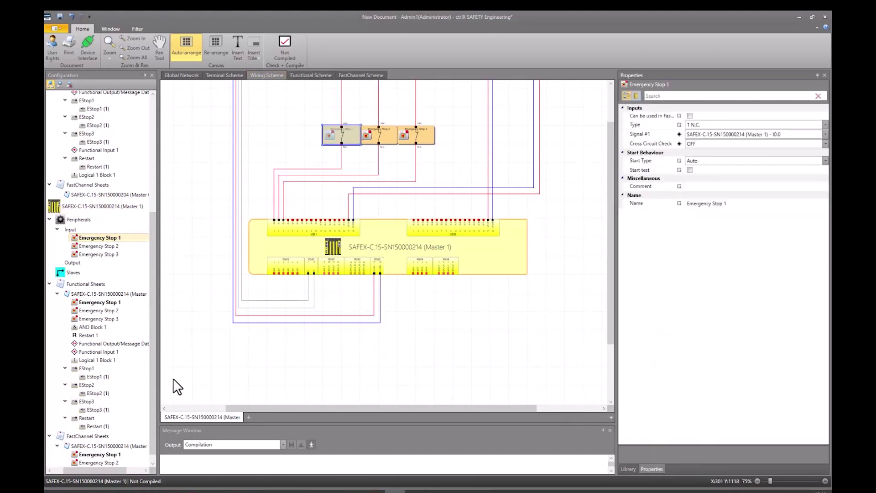
pyautogui.click(317, 74)
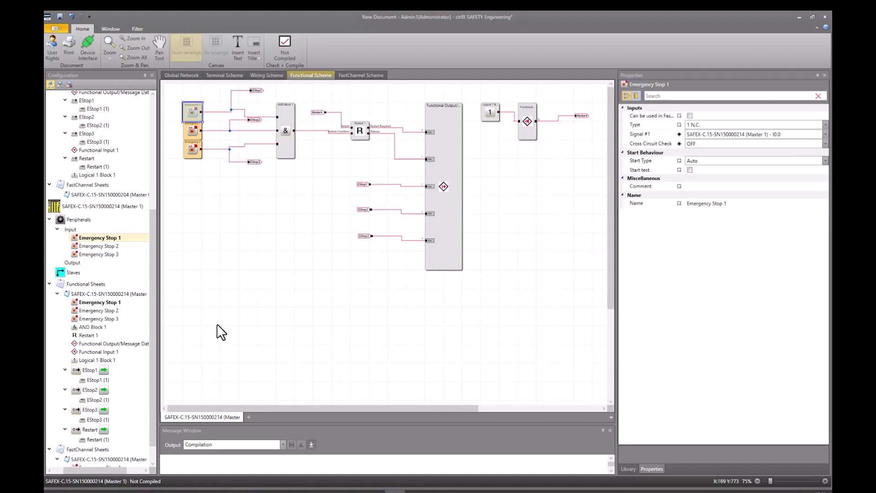
# Return to Master 0's functional scheme and add a second sheet to it.
pyautogui.scroll(7, 153, 322)
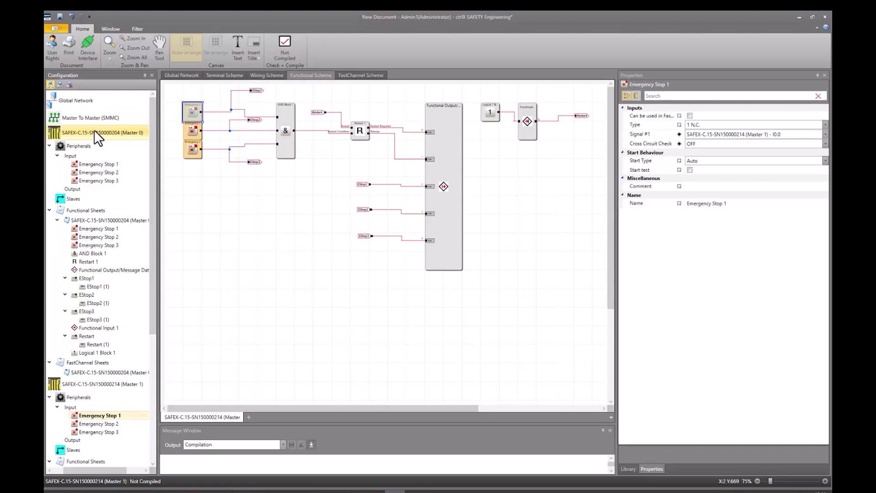
pyautogui.click(94, 130)
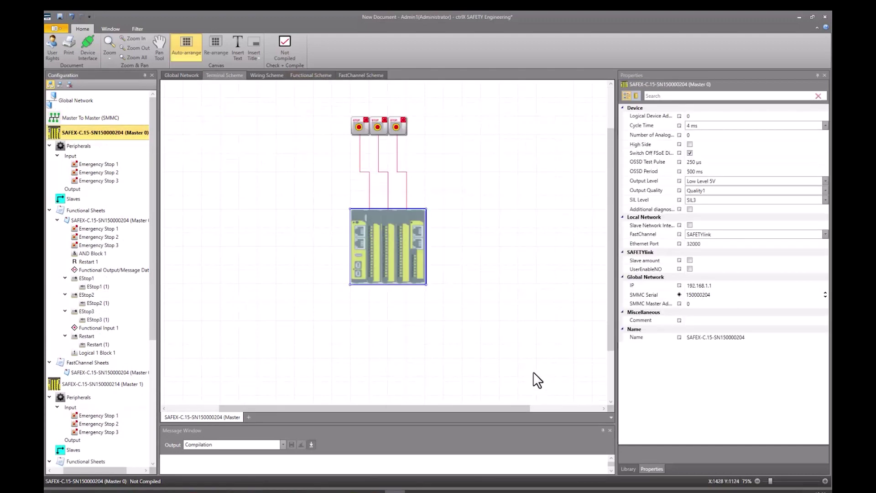
pyautogui.click(320, 76)
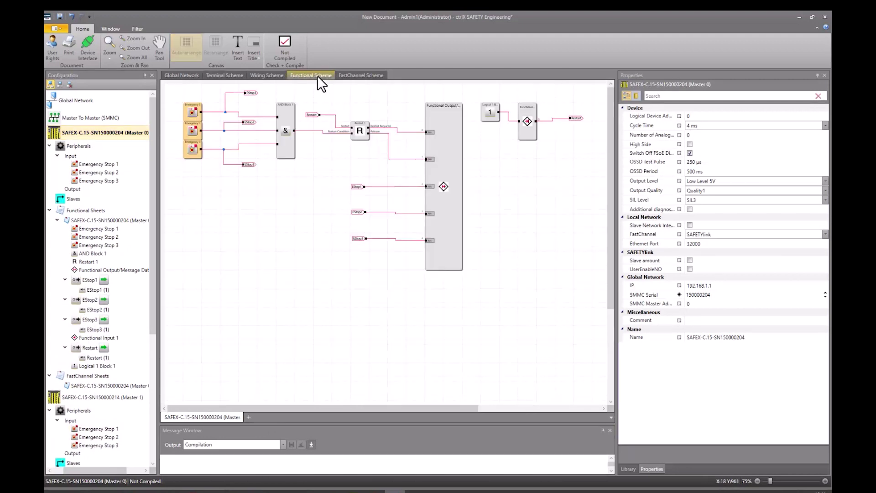
pyautogui.click(248, 417)
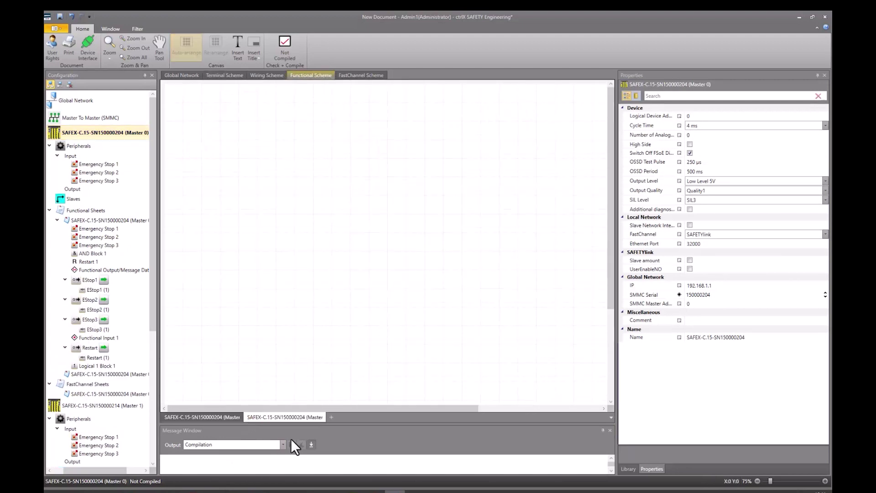
# Rename Master 0's new functional sheet by replacing the end of its default name.
pyautogui.rightClick(314, 417)
pyautogui.click(227, 384)
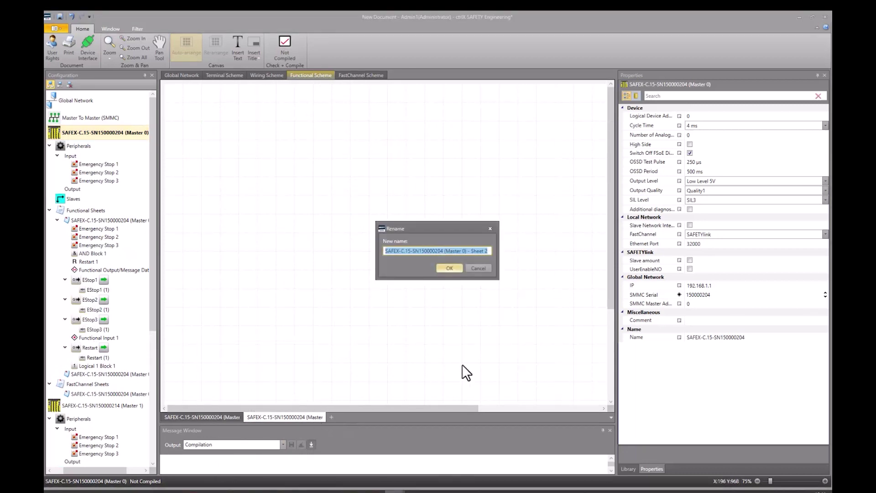
pyautogui.press('End')
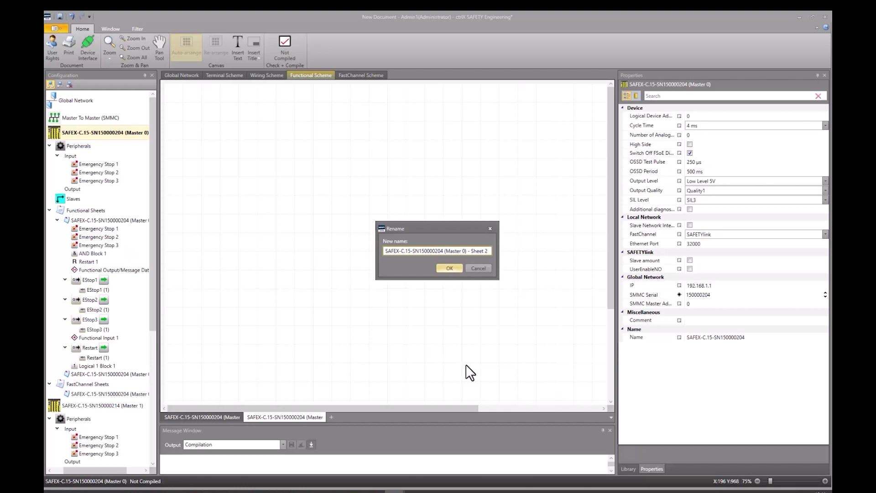
pyautogui.press('BackSpace')
pyautogui.press('BackSpace')
pyautogui.press('BackSpace')
pyautogui.write('MM')
pyautogui.press('Return')
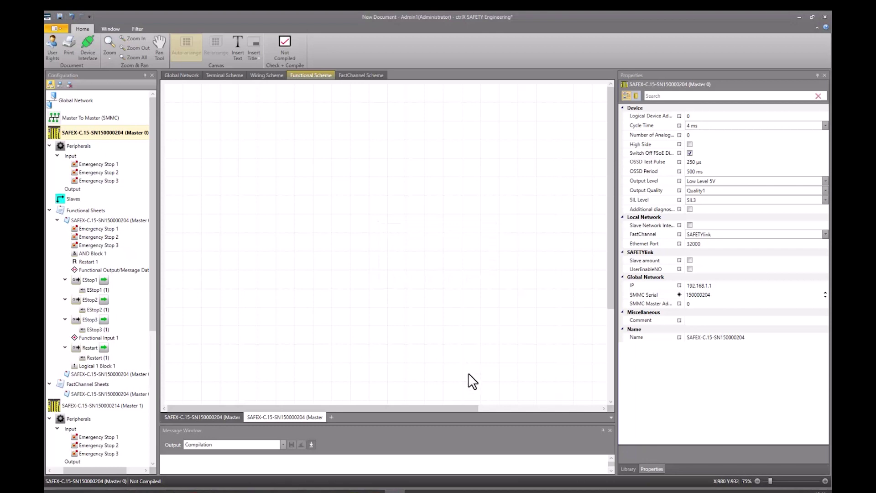
# Add an SMMC Terminal Out block to Master 0's second functional sheet and stretch it downward to space out its connectors.
pyautogui.click(633, 468)
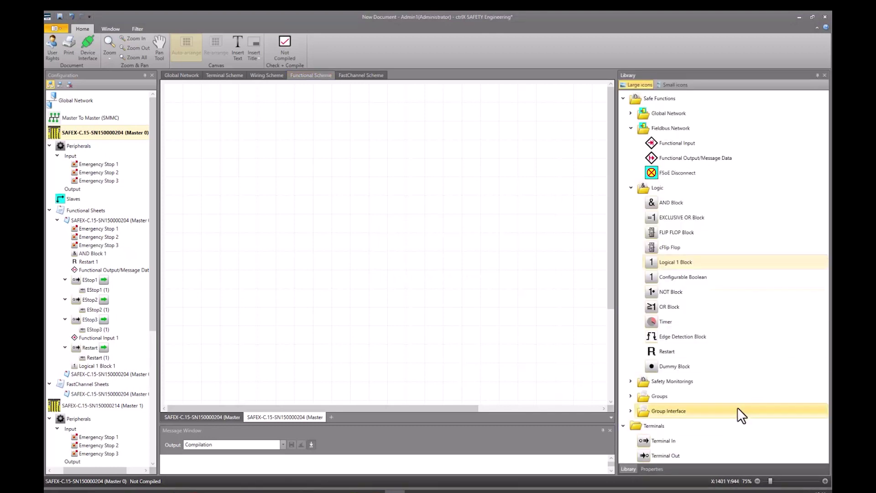
pyautogui.click(631, 113)
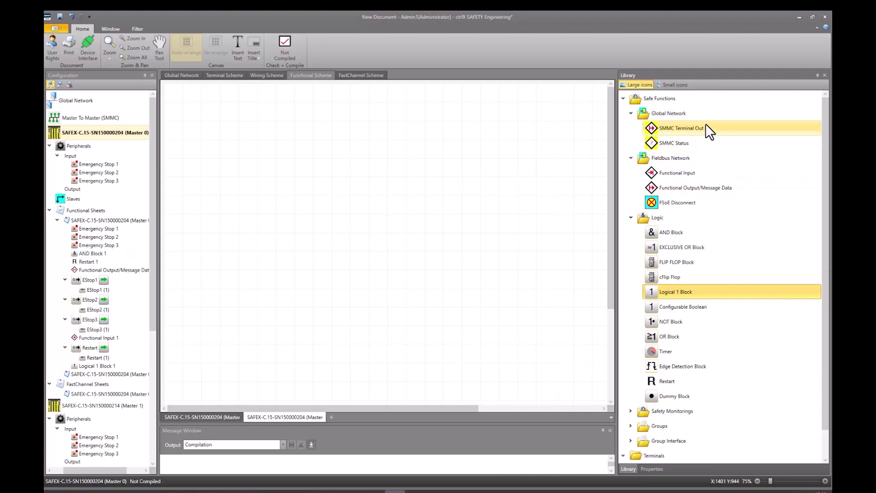
pyautogui.moveTo(703, 125); pyautogui.dragTo(257, 87)
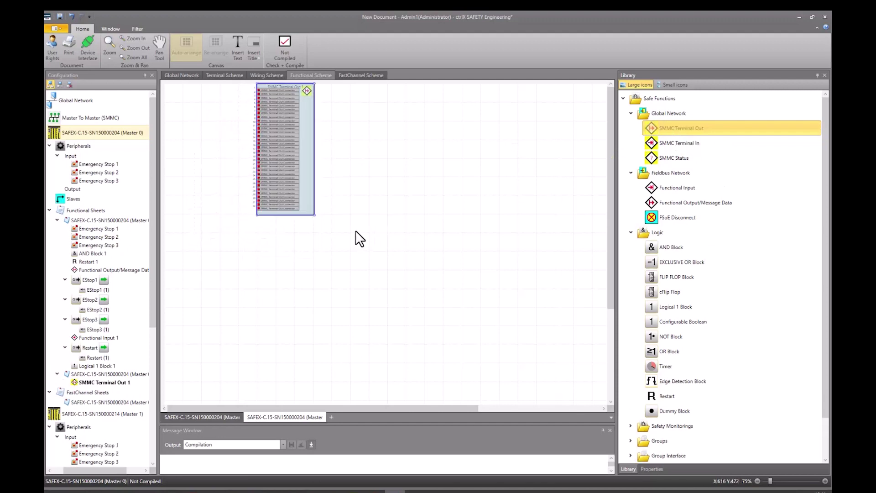
pyautogui.moveTo(314, 215); pyautogui.dragTo(297, 393)
pyautogui.click(418, 347)
pyautogui.scroll(3, 450, 294)
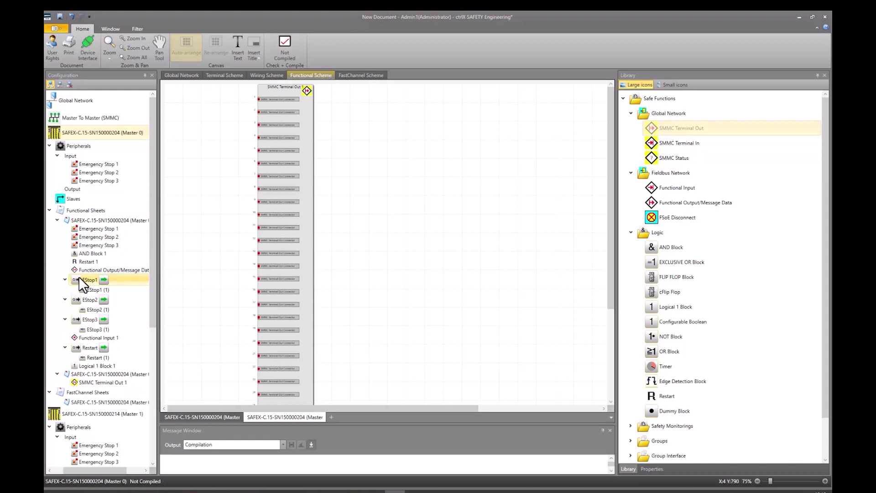
# Place the EStop1, EStop2 and EStop3 terminals beside the SMMC Terminal Out and wire them to its first three connectors in order.
pyautogui.moveTo(76, 281); pyautogui.dragTo(189, 106)
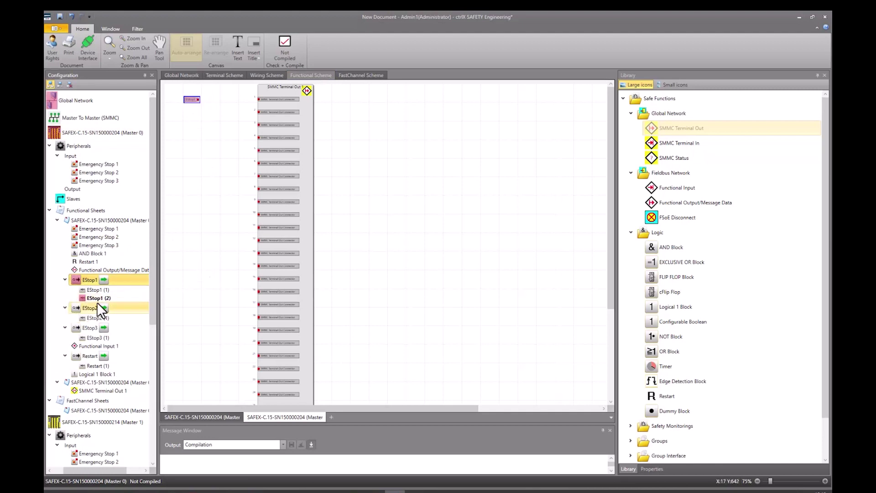
pyautogui.moveTo(81, 308); pyautogui.dragTo(185, 114)
pyautogui.moveTo(97, 336); pyautogui.dragTo(185, 128)
pyautogui.moveTo(197, 99); pyautogui.dragTo(259, 99)
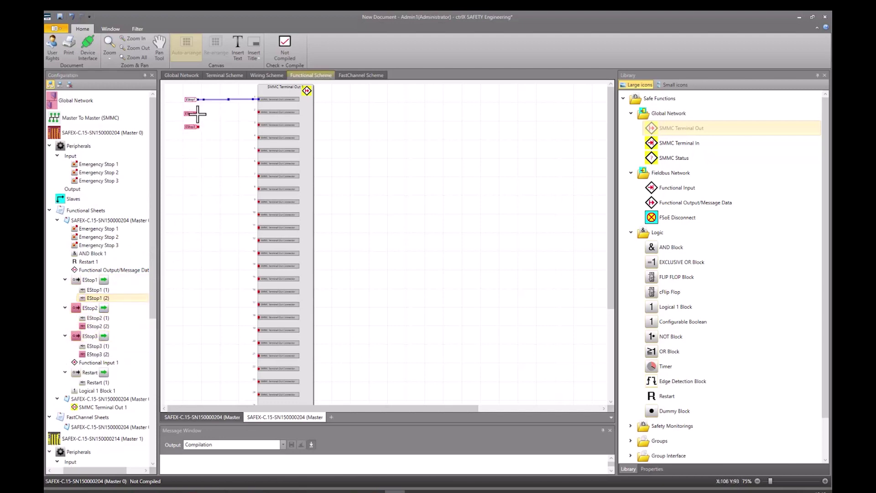
pyautogui.moveTo(198, 113); pyautogui.dragTo(259, 112)
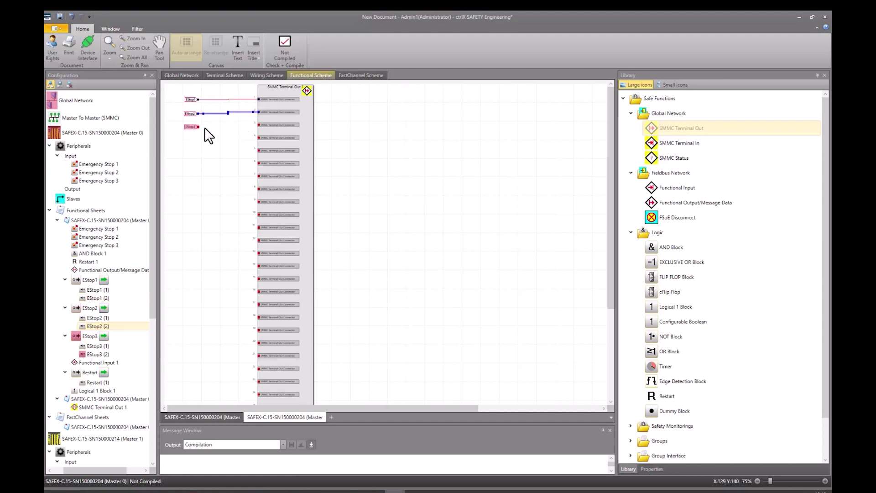
pyautogui.moveTo(198, 126); pyautogui.dragTo(259, 124)
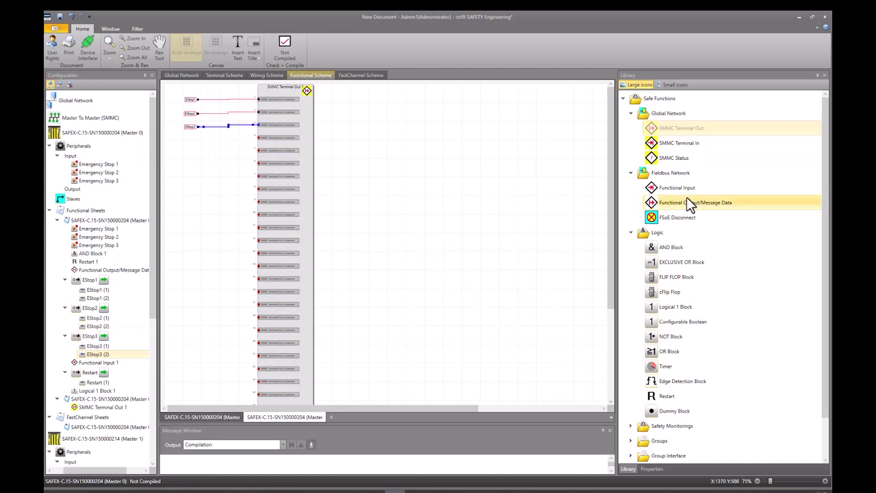
# Add an SMMC Terminal In beside the Terminal Out, set its number of bits to 3 and enlarge the block downward.
pyautogui.click(705, 144)
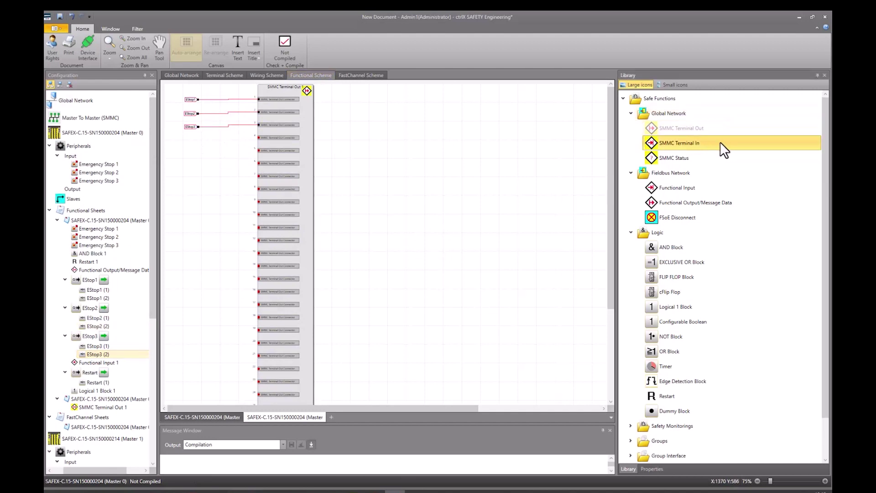
pyautogui.moveTo(721, 142); pyautogui.dragTo(358, 91)
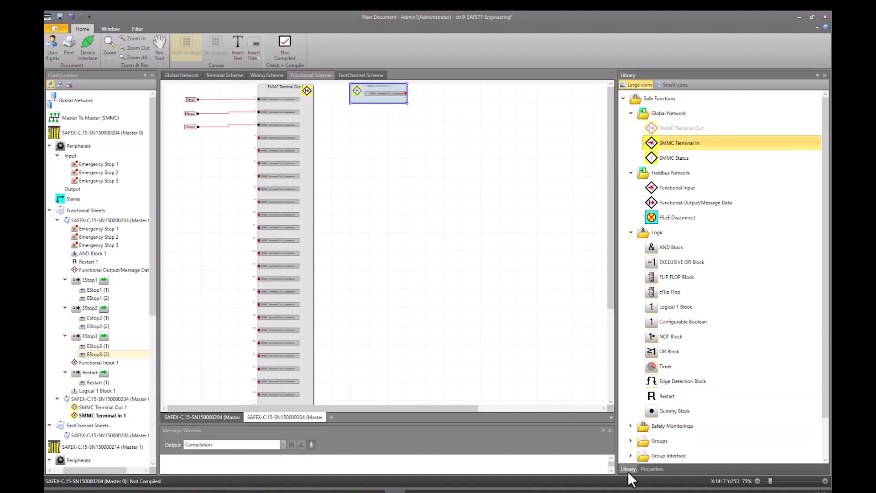
pyautogui.click(653, 469)
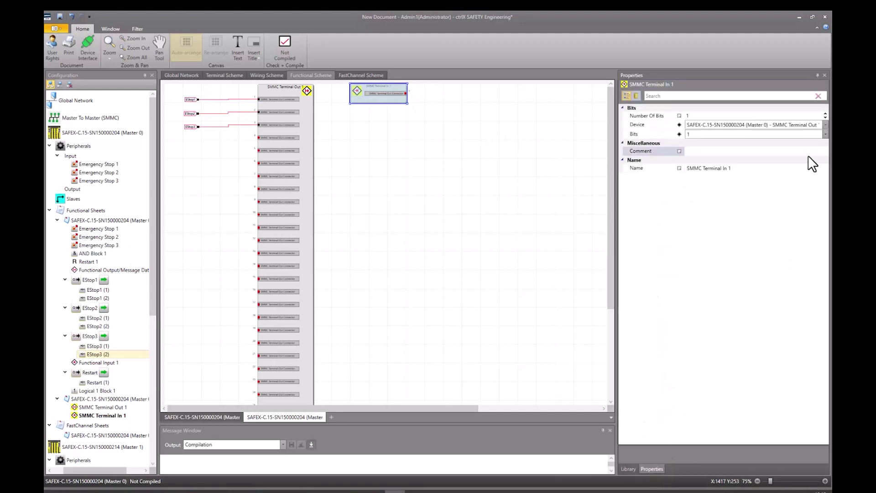
pyautogui.click(825, 114)
pyautogui.click(825, 113)
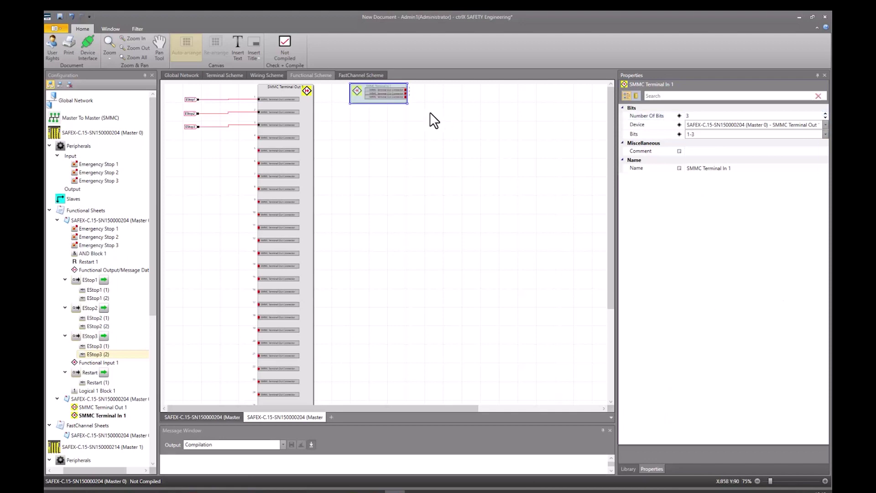
pyautogui.moveTo(407, 104); pyautogui.dragTo(393, 160)
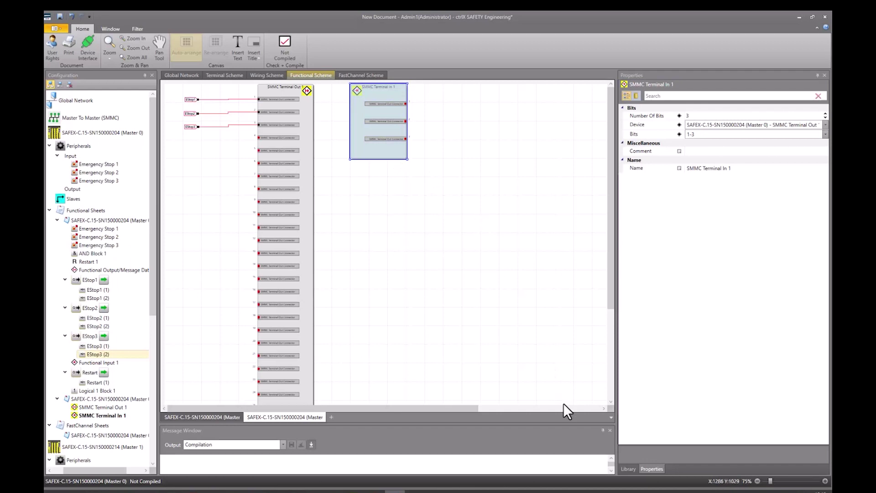
# Stack three Dummy Blocks beside the SMMC Terminal In and wire each of its three outputs to one of them.
pyautogui.click(629, 469)
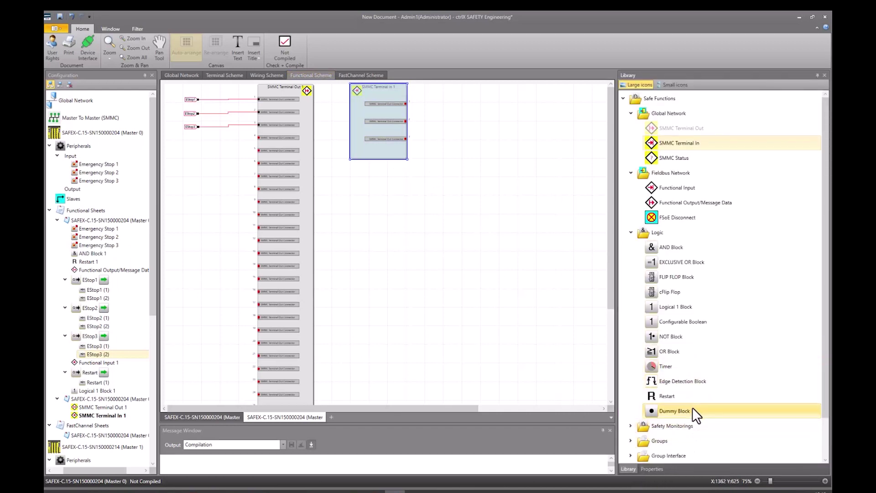
pyautogui.moveTo(692, 409); pyautogui.dragTo(443, 83)
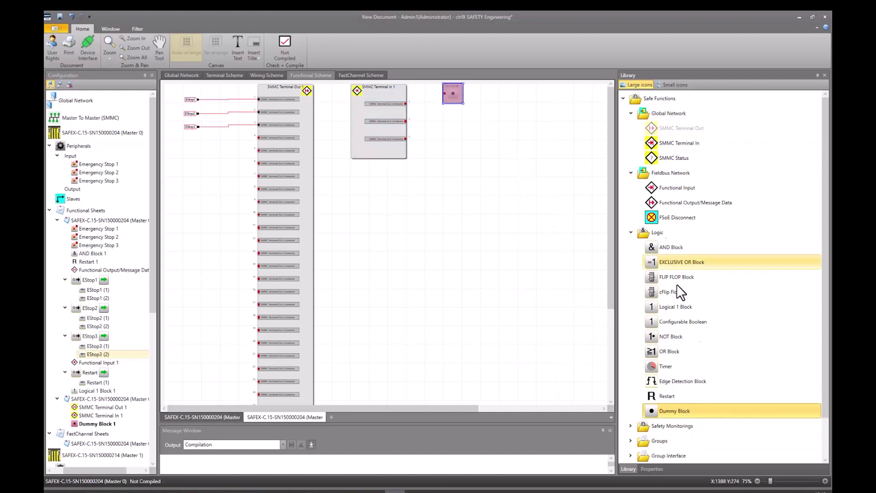
pyautogui.moveTo(695, 415); pyautogui.dragTo(444, 103)
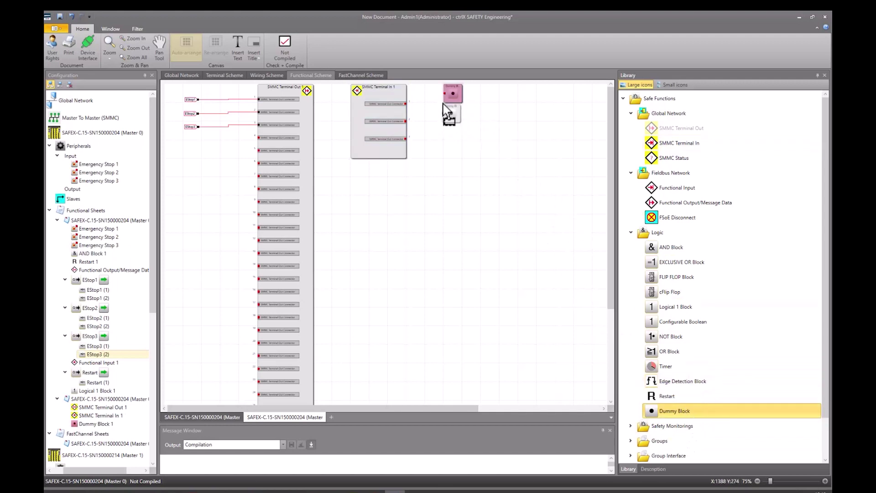
pyautogui.moveTo(698, 409); pyautogui.dragTo(469, 139)
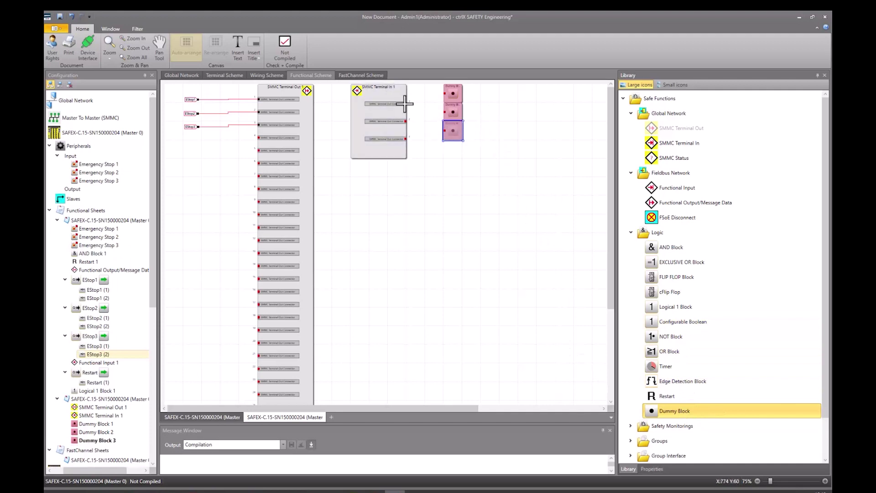
pyautogui.moveTo(405, 103); pyautogui.dragTo(445, 93)
pyautogui.moveTo(406, 121); pyautogui.dragTo(445, 111)
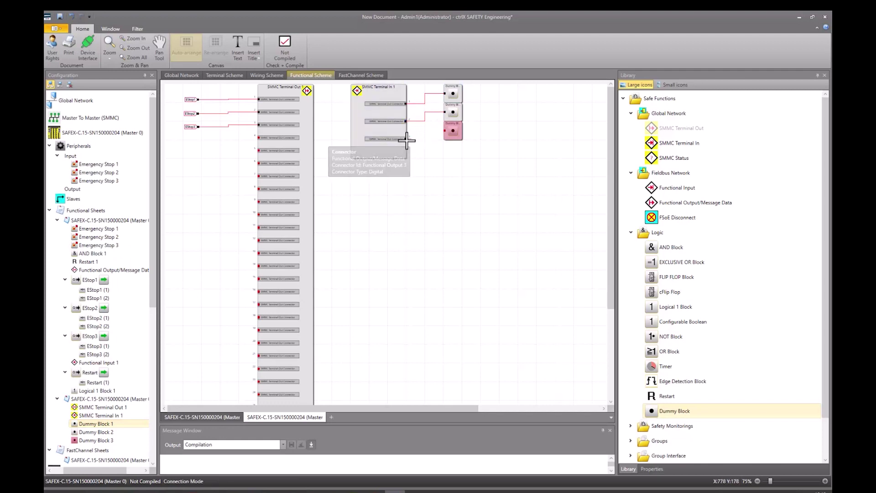
pyautogui.moveTo(405, 138); pyautogui.dragTo(446, 131)
pyautogui.click(445, 131)
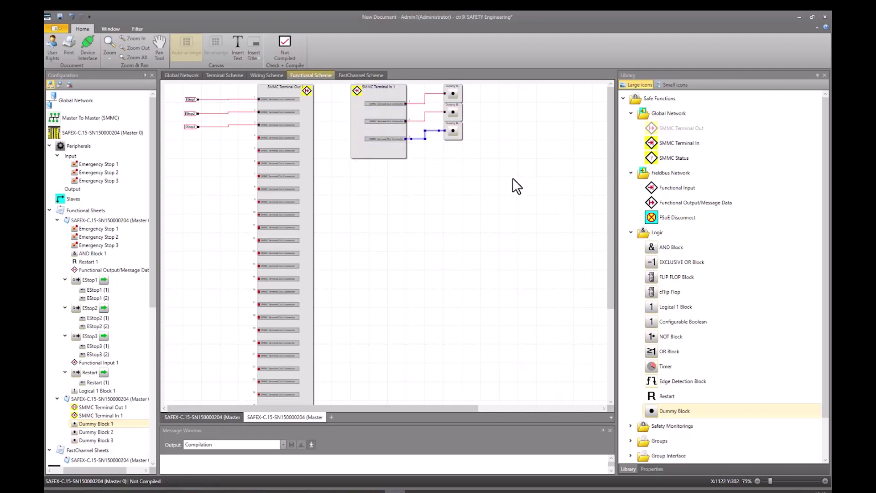
# Examine the SMMC Terminal In's properties and the source devices available for it.
pyautogui.click(381, 151)
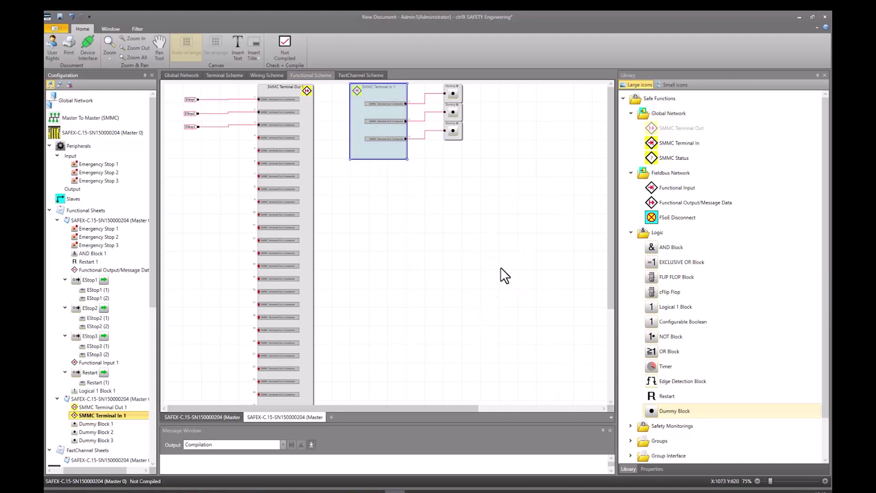
pyautogui.click(656, 468)
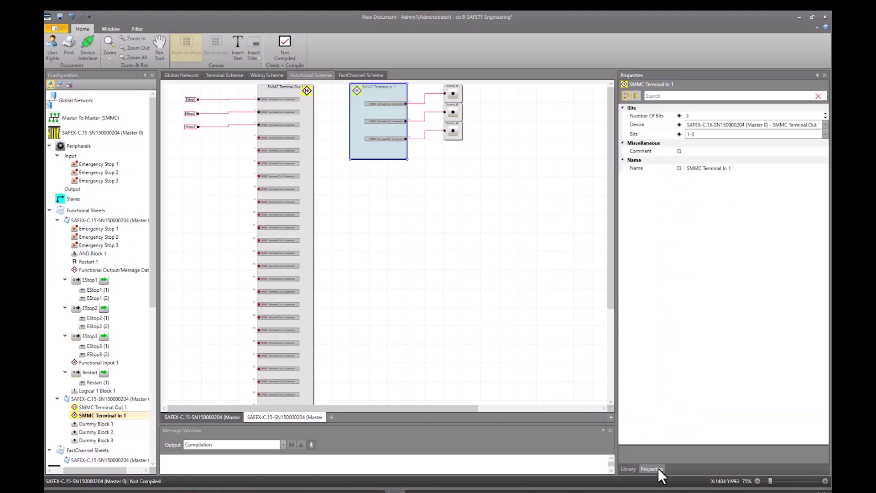
pyautogui.click(825, 124)
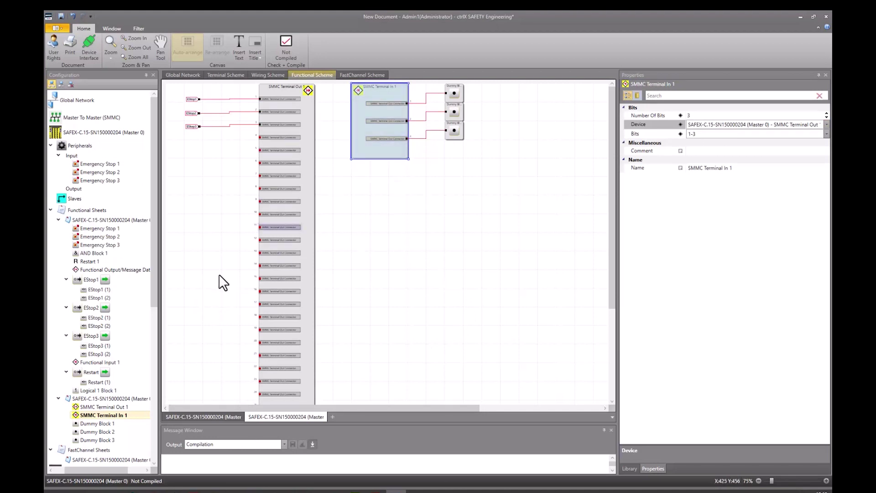
# Open Master 1's functional scheme and add a second sheet to it.
pyautogui.moveTo(153, 288); pyautogui.dragTo(129, 450)
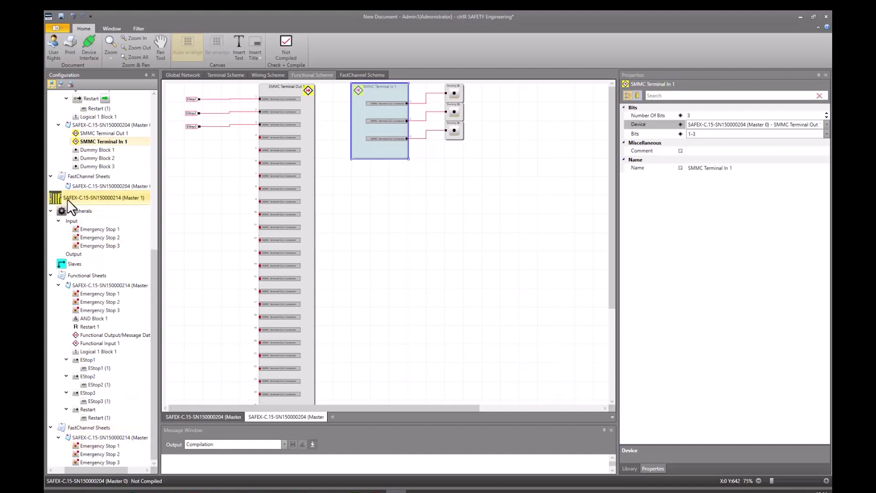
pyautogui.click(67, 199)
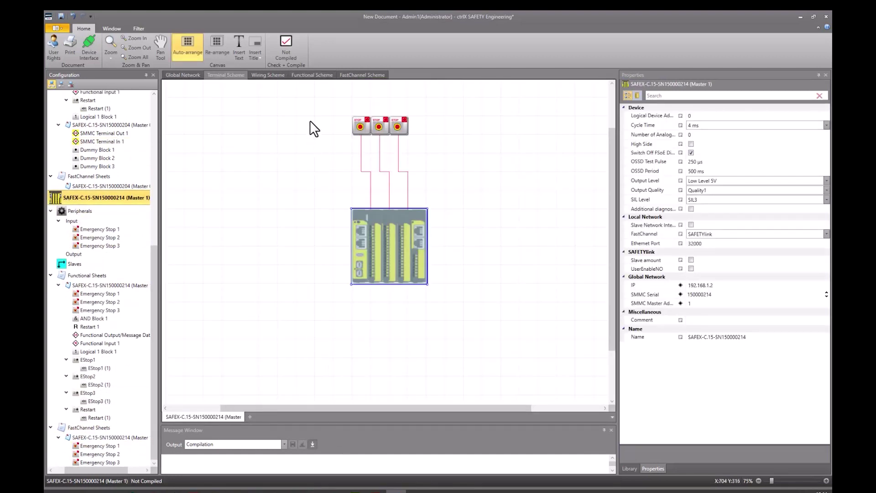
pyautogui.click(312, 75)
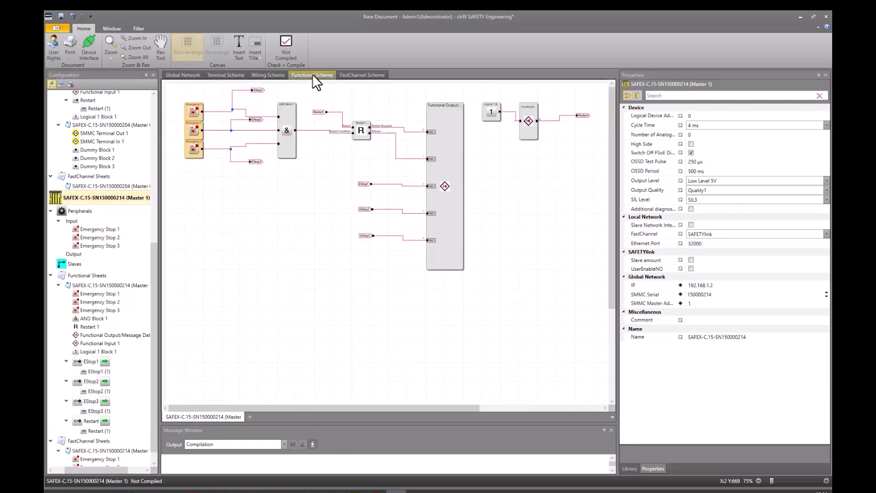
pyautogui.click(249, 416)
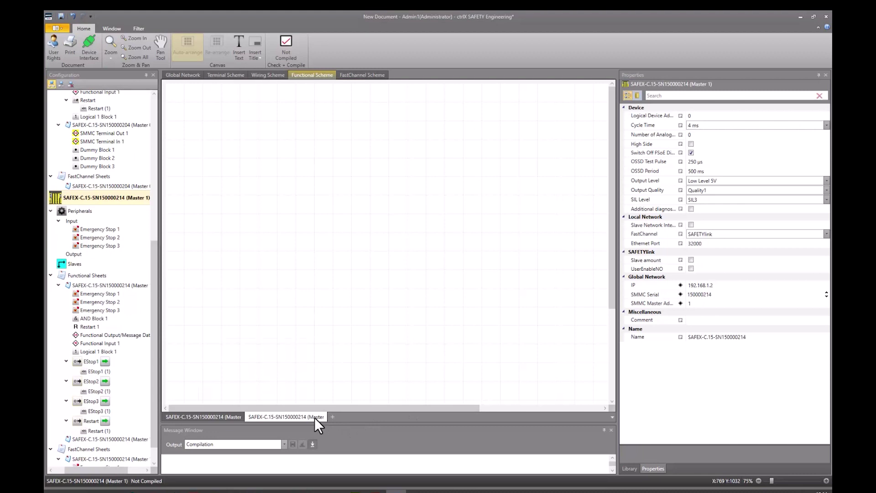
# Rename Master 1's new functional sheet so that its name ends in "SMMC" after the master's designation.
pyautogui.rightClick(314, 417)
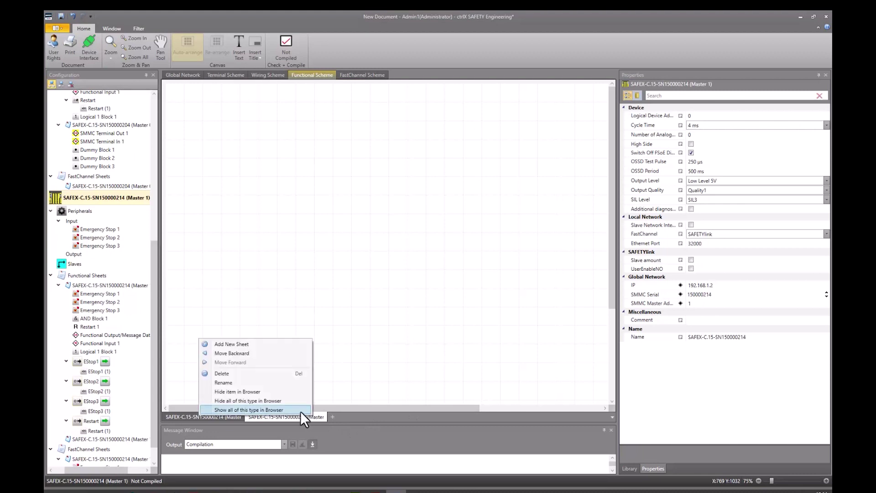
pyautogui.click(237, 382)
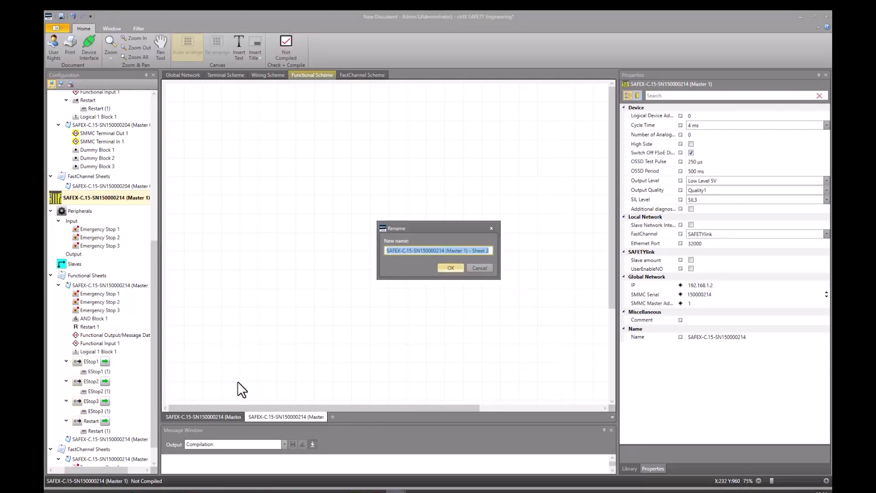
pyautogui.press('End')
pyautogui.press('BackSpace')
pyautogui.press('BackSpace')
pyautogui.press('BackSpace')
pyautogui.press('BackSpace')
pyautogui.press('BackSpace')
pyautogui.press('BackSpace')
pyautogui.press('BackSpace')
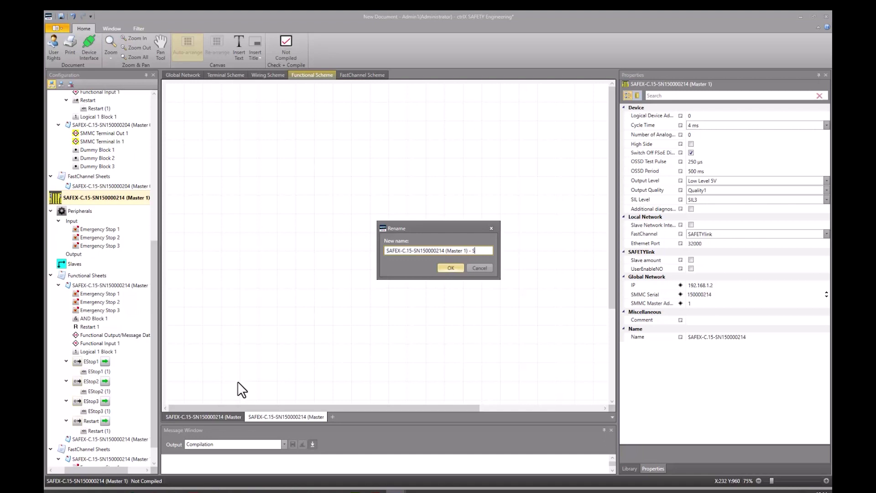
pyautogui.write('SMMC')
pyautogui.press('Return')
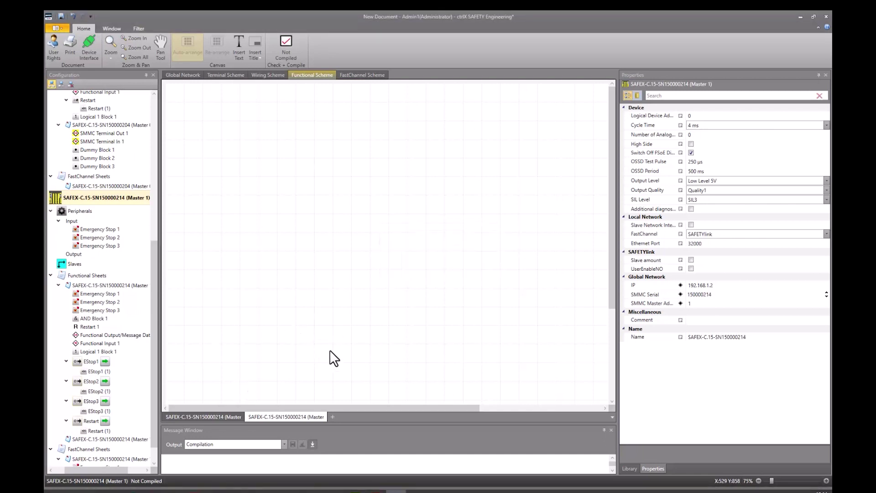
# Add an SMMC Terminal Out block to Master 1's SMMC sheet and stretch it downward to space out its connectors.
pyautogui.click(630, 468)
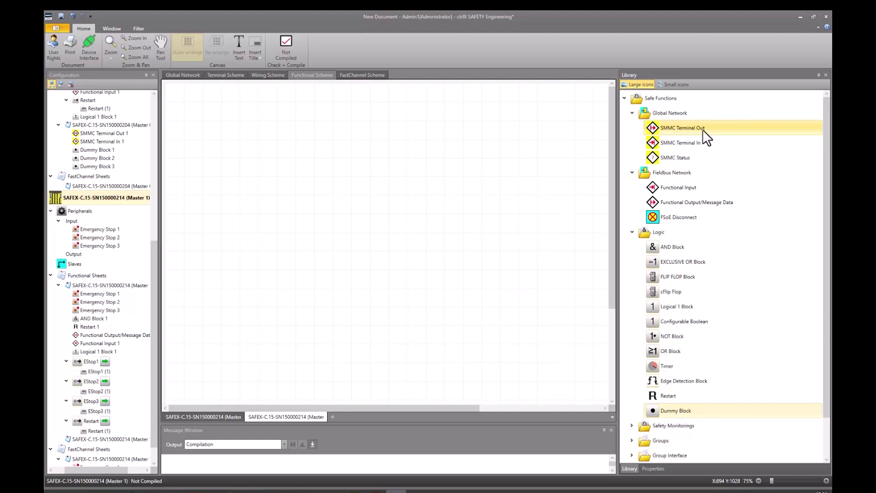
pyautogui.moveTo(702, 130); pyautogui.dragTo(242, 90)
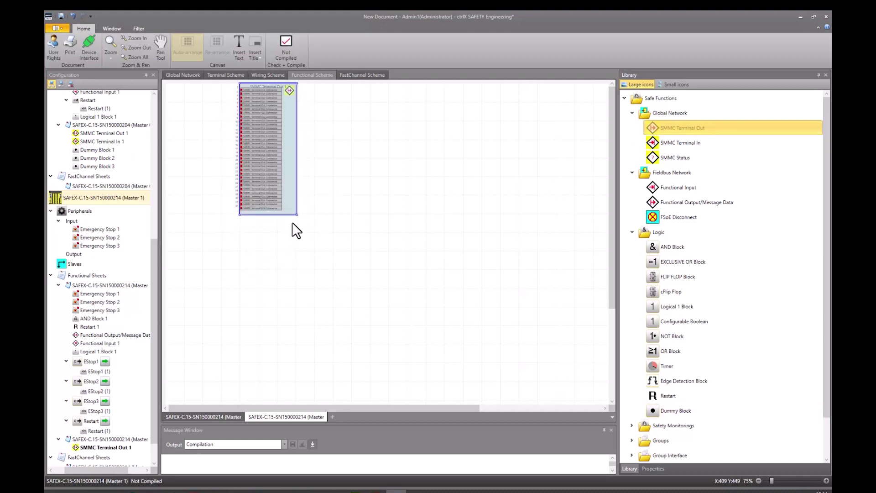
pyautogui.moveTo(298, 215); pyautogui.dragTo(284, 387)
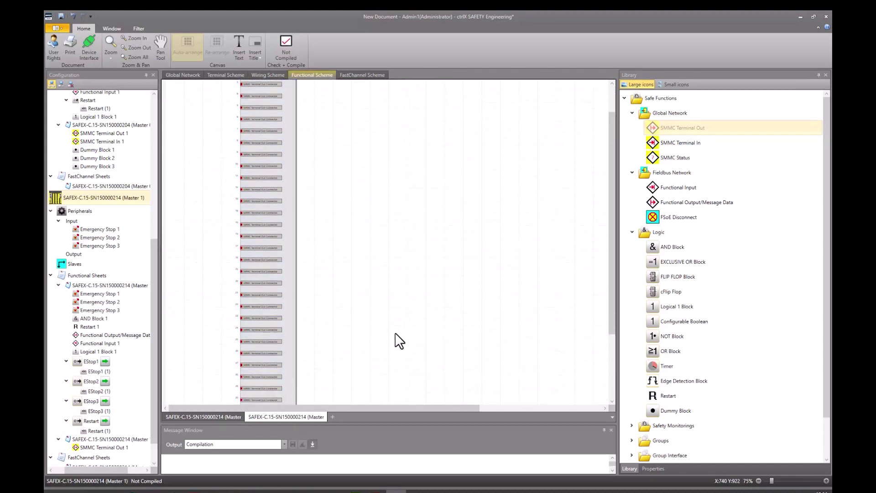
pyautogui.scroll(1, 399, 341)
# Place EStop1, EStop2 and EStop3 on Master 1's SMMC sheet and wire them to the first three SMMC Terminal Out connectors.
pyautogui.moveTo(91, 359); pyautogui.dragTo(190, 98)
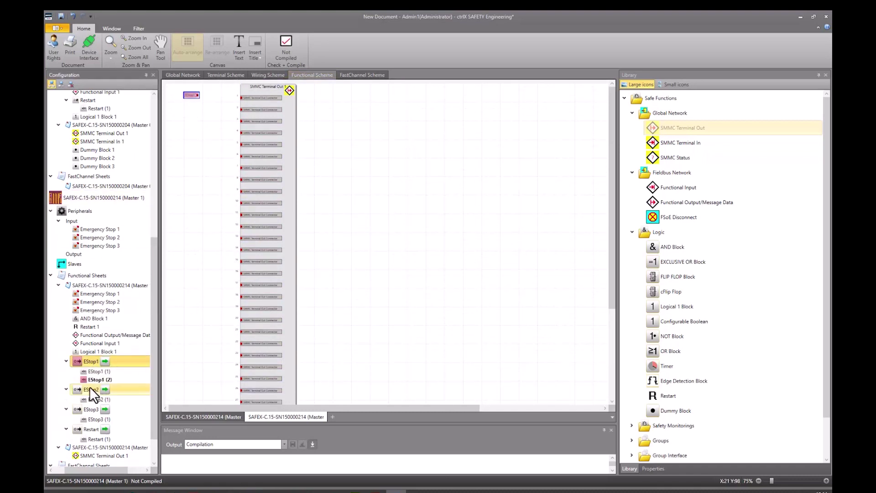
pyautogui.moveTo(92, 391); pyautogui.dragTo(188, 110)
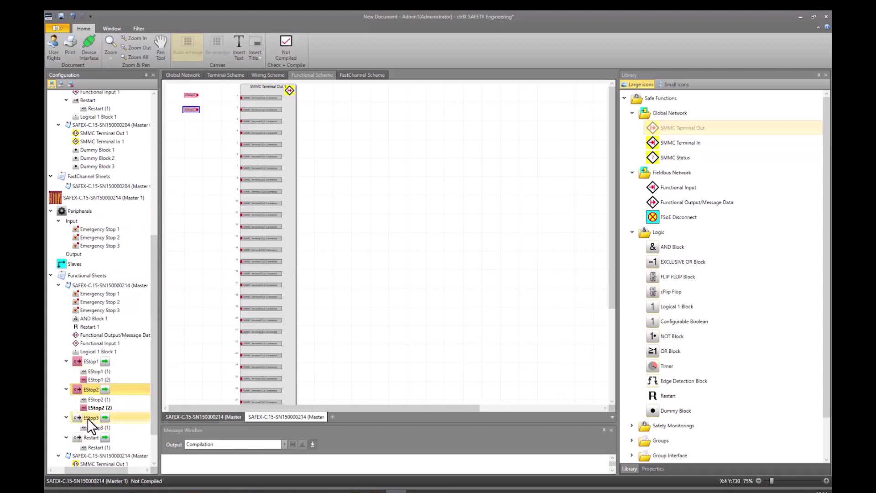
pyautogui.moveTo(86, 419); pyautogui.dragTo(241, 120)
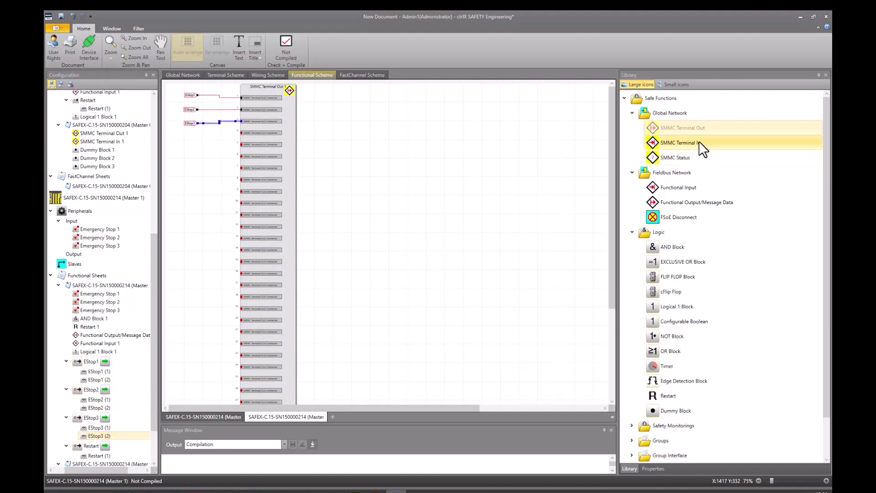
# Add an SMMC Terminal In block beside the Terminal Out, set its number of bits to 3 and stretch it downward.
pyautogui.moveTo(700, 141); pyautogui.dragTo(338, 88)
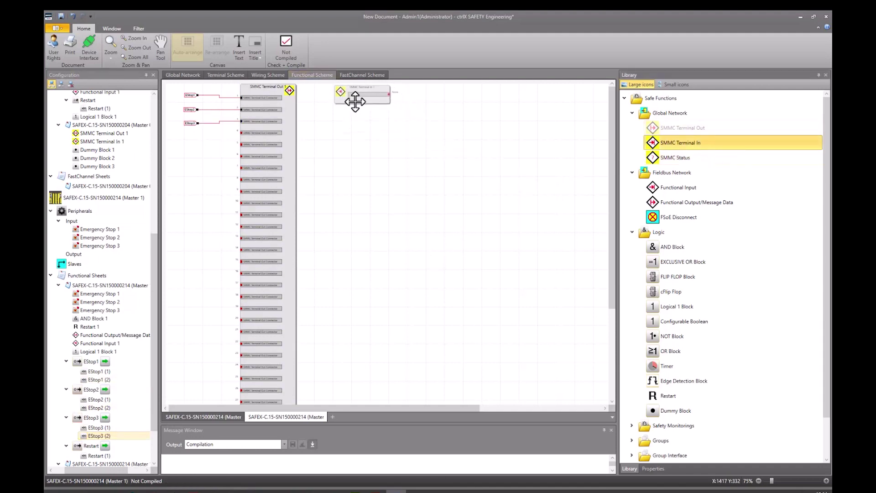
pyautogui.click(654, 468)
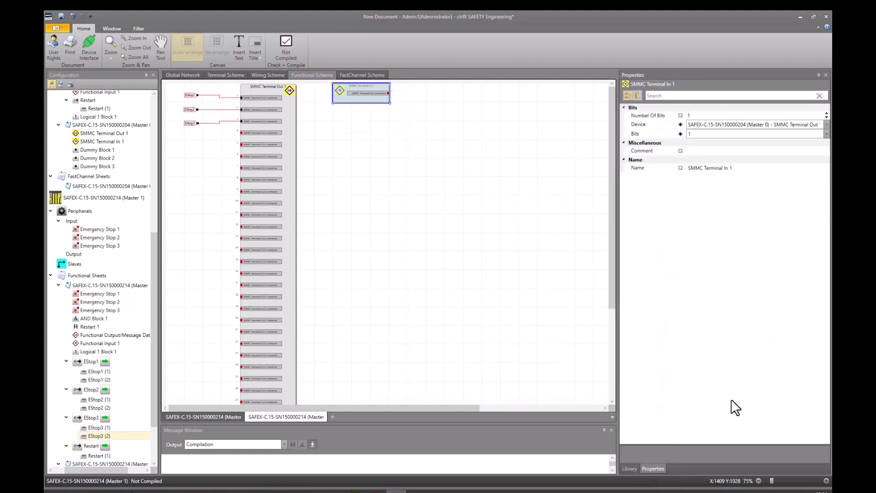
pyautogui.click(826, 113)
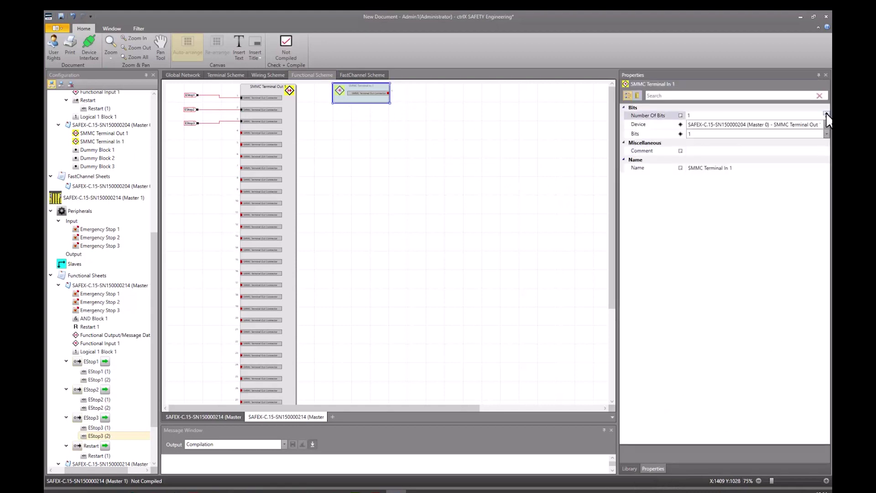
pyautogui.click(827, 113)
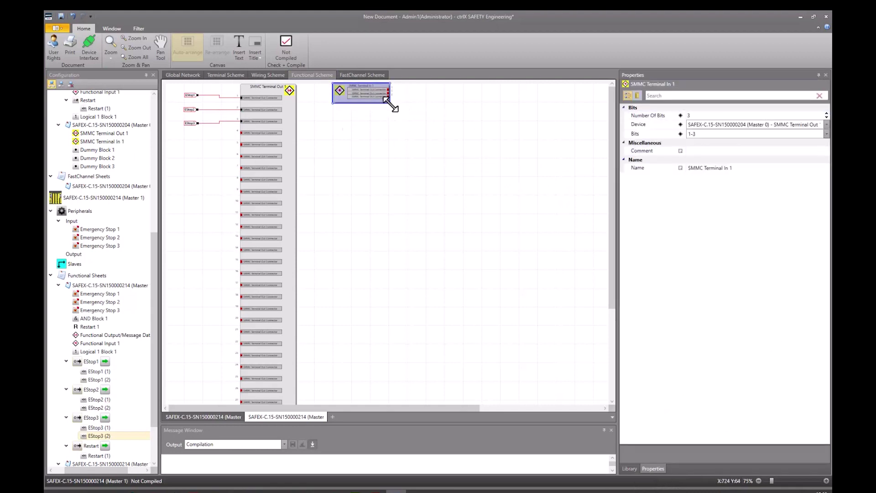
pyautogui.moveTo(390, 105); pyautogui.dragTo(391, 178)
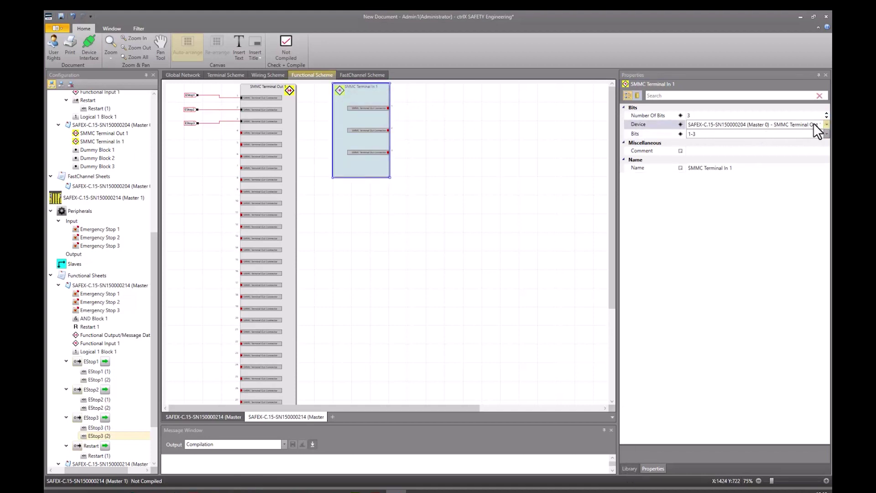
# Check which source devices are available for Master 1's SMMC Terminal In block.
pyautogui.click(827, 125)
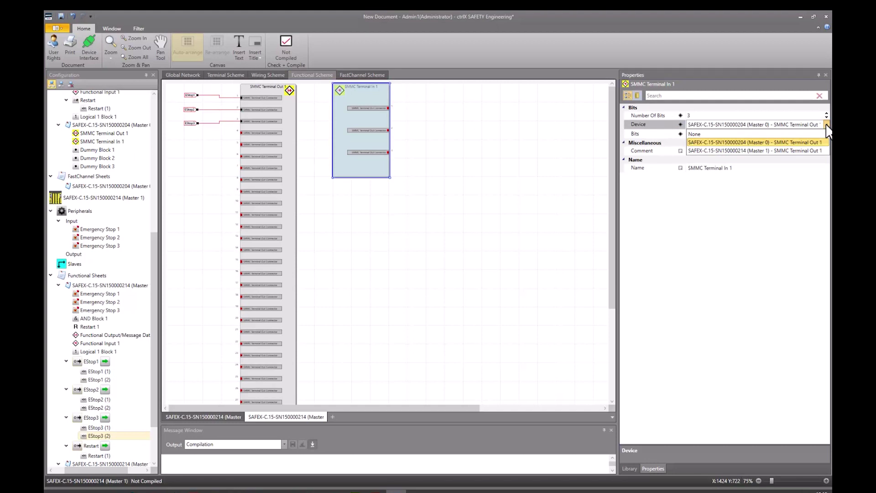
pyautogui.click(520, 148)
pyautogui.click(370, 173)
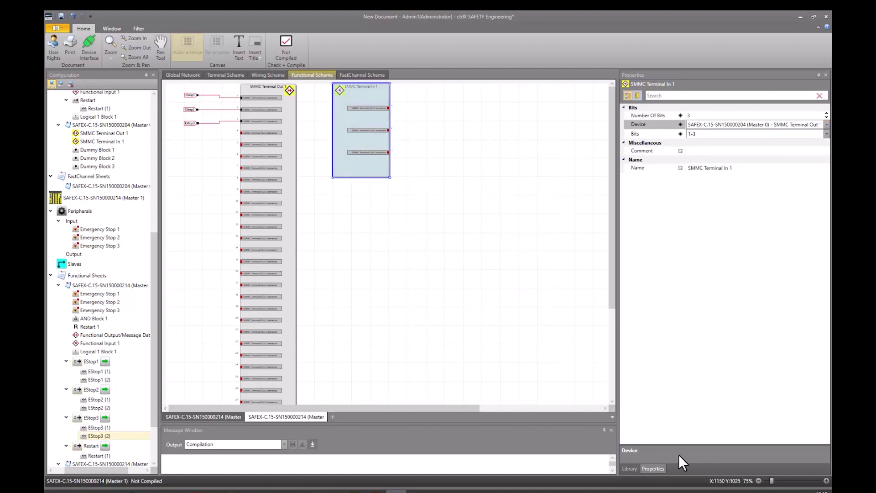
# Add three dummy blocks beside the SMMC Terminal In and wire each of its three outputs to one of them.
pyautogui.click(629, 469)
pyautogui.moveTo(782, 409); pyautogui.dragTo(429, 89)
pyautogui.moveTo(696, 408); pyautogui.dragTo(431, 125)
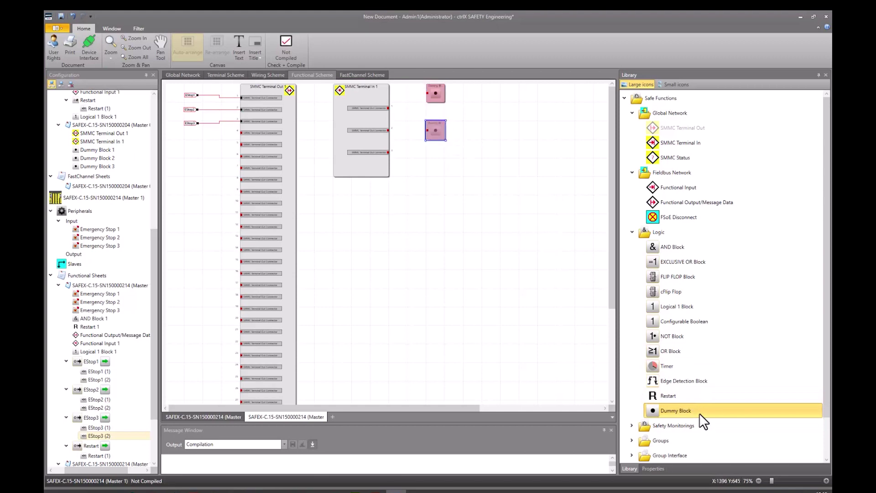
pyautogui.moveTo(701, 414); pyautogui.dragTo(430, 161)
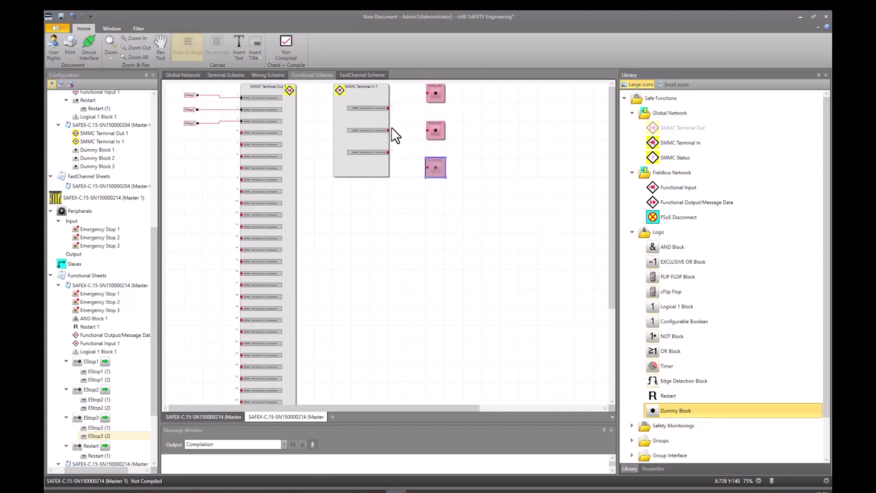
pyautogui.moveTo(389, 130); pyautogui.dragTo(429, 131)
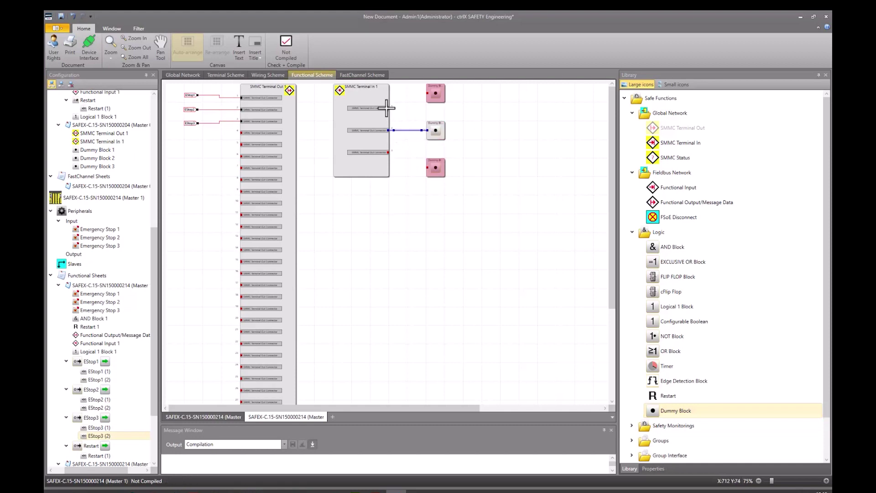
pyautogui.moveTo(389, 108); pyautogui.dragTo(429, 94)
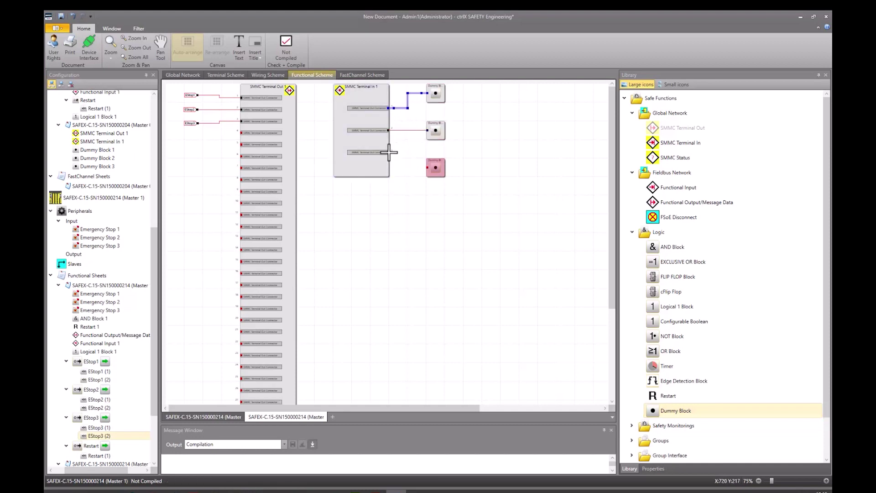
pyautogui.moveTo(389, 152); pyautogui.dragTo(428, 168)
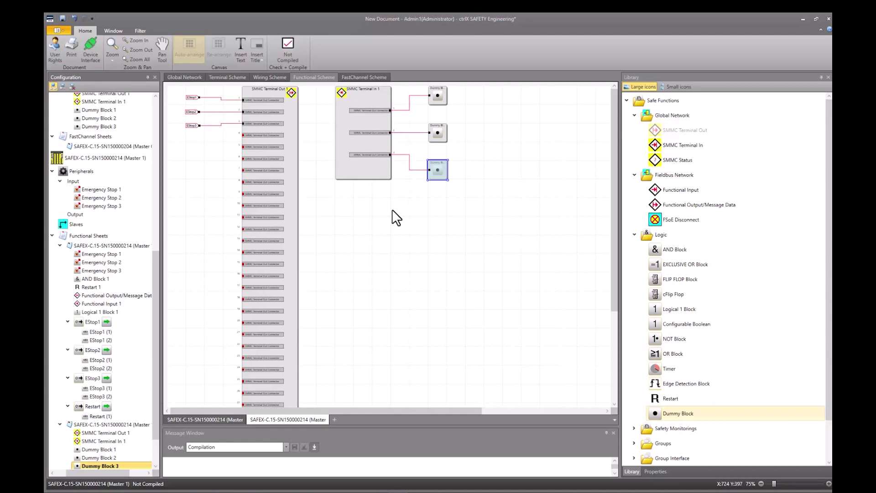
# Return to Master 0 and open its functional scheme at the SMMC sheet.
pyautogui.click(362, 168)
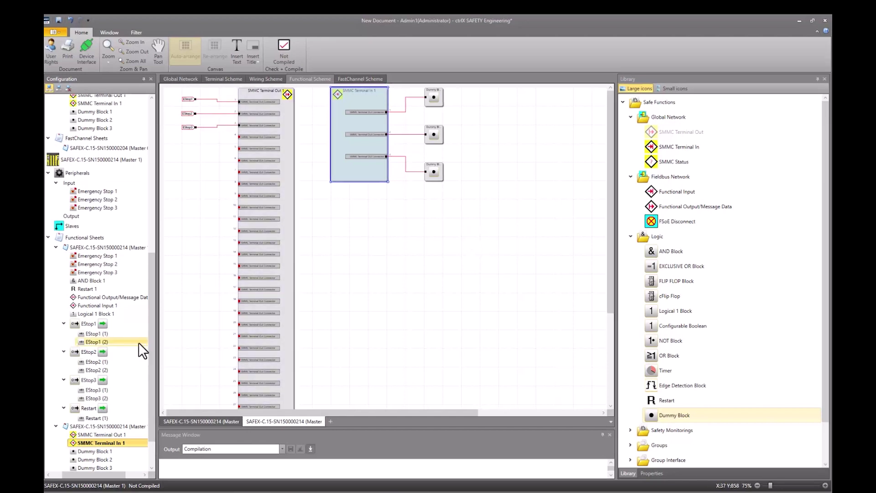
pyautogui.moveTo(152, 355); pyautogui.dragTo(148, 198)
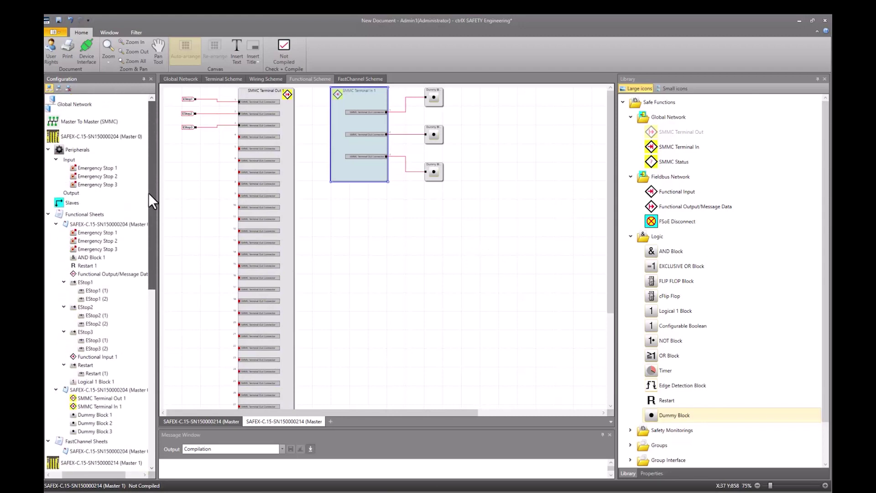
pyautogui.doubleClick(61, 136)
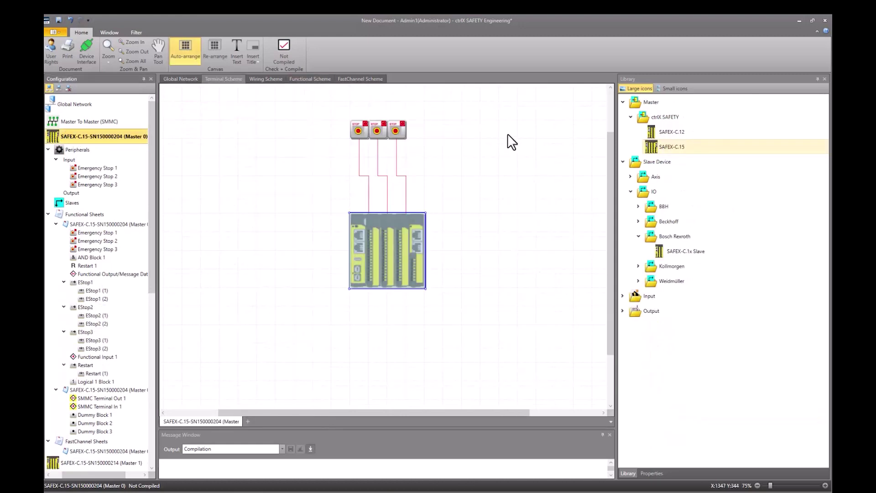
pyautogui.click(320, 79)
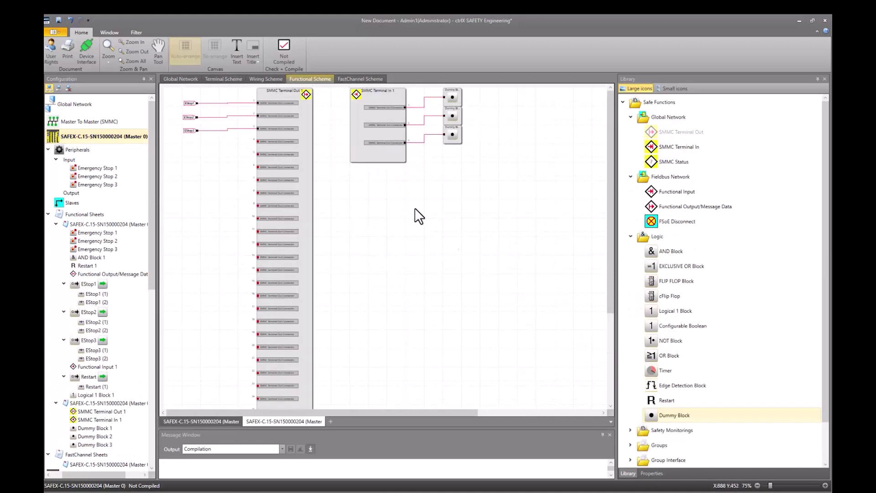
# Set the source device of Master 0's SMMC Terminal In to Master 1's SMMC Terminal Out 1.
pyautogui.click(386, 148)
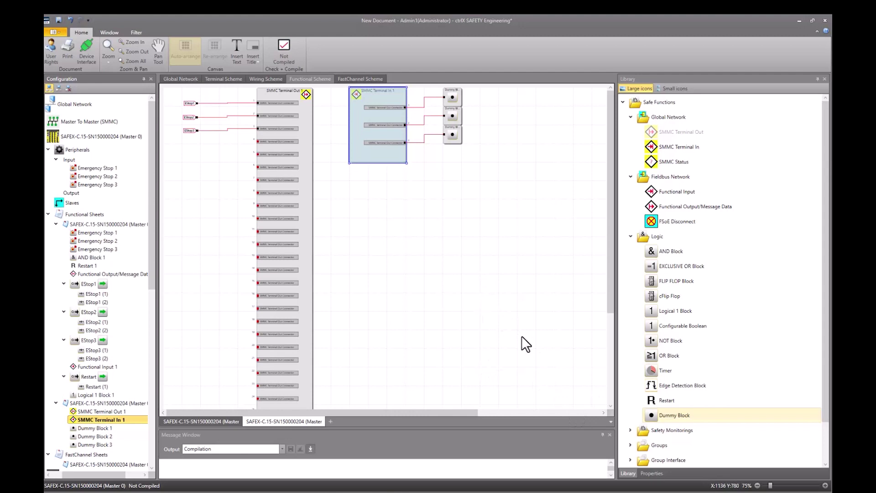
pyautogui.click(659, 472)
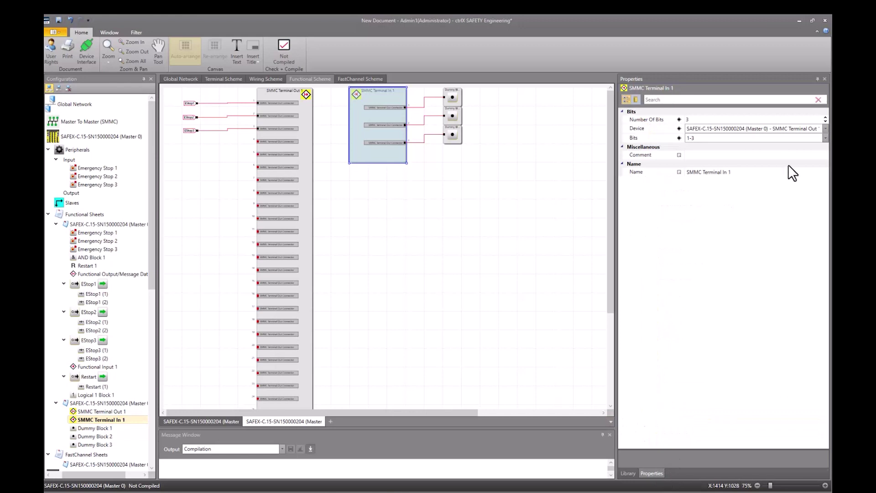
pyautogui.click(752, 130)
pyautogui.click(826, 128)
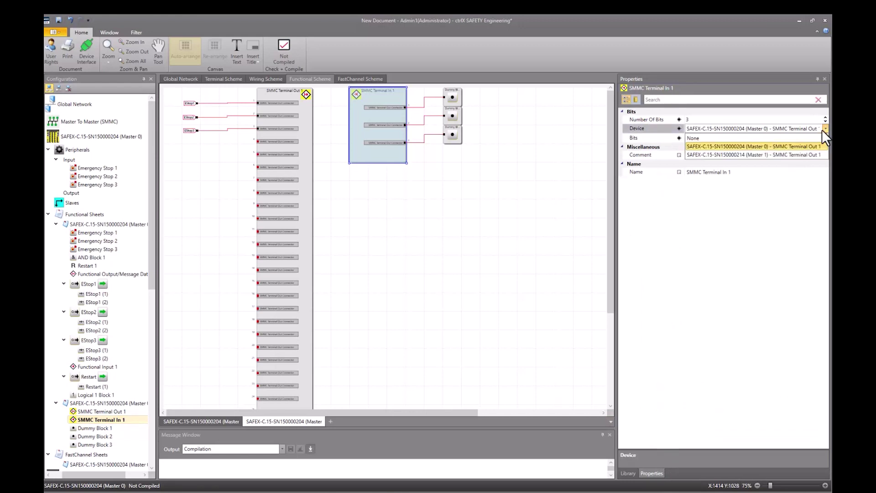
pyautogui.click(765, 155)
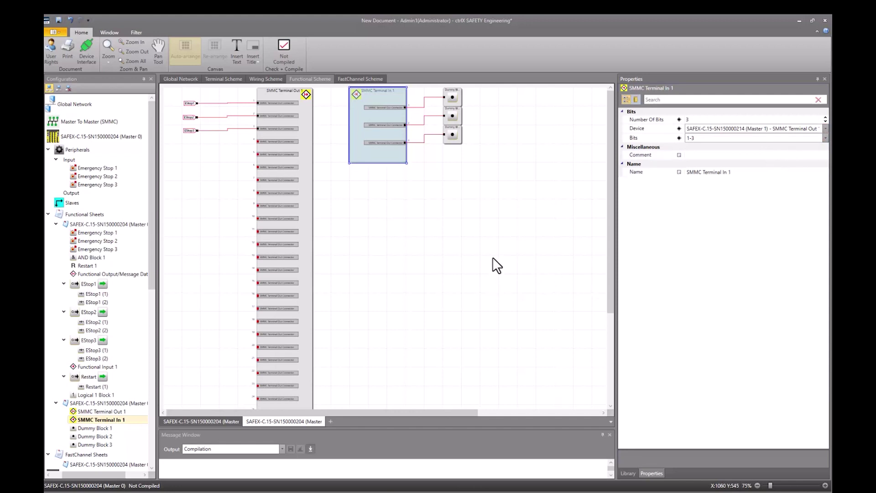
# Add an SMMC Status block below the Terminal In on Master 0's SMMC sheet and stretch it downward.
pyautogui.click(628, 473)
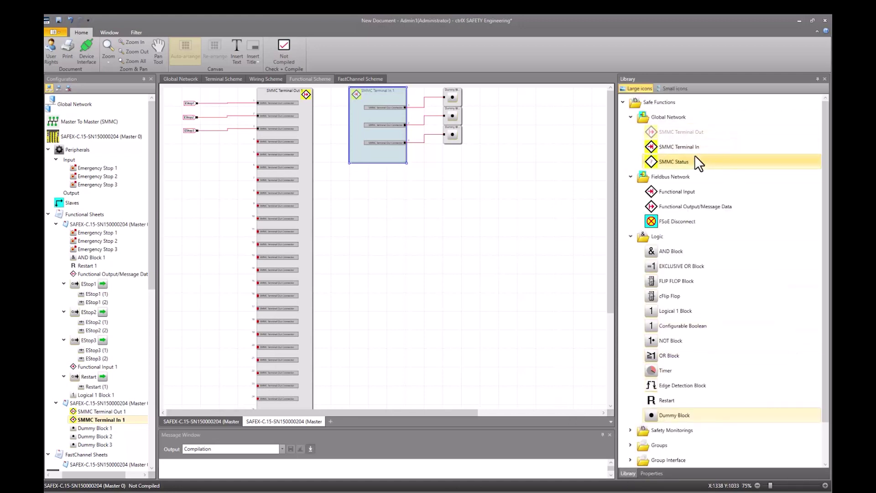
pyautogui.moveTo(695, 161); pyautogui.dragTo(391, 227)
pyautogui.moveTo(445, 238); pyautogui.dragTo(442, 297)
pyautogui.click(441, 300)
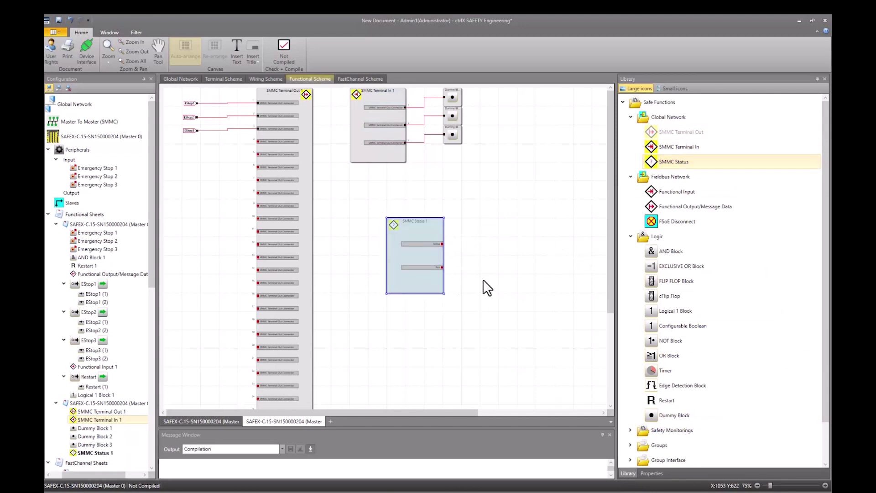
# Check which masters can be selected as the device of the first SMMC Status block.
pyautogui.click(427, 228)
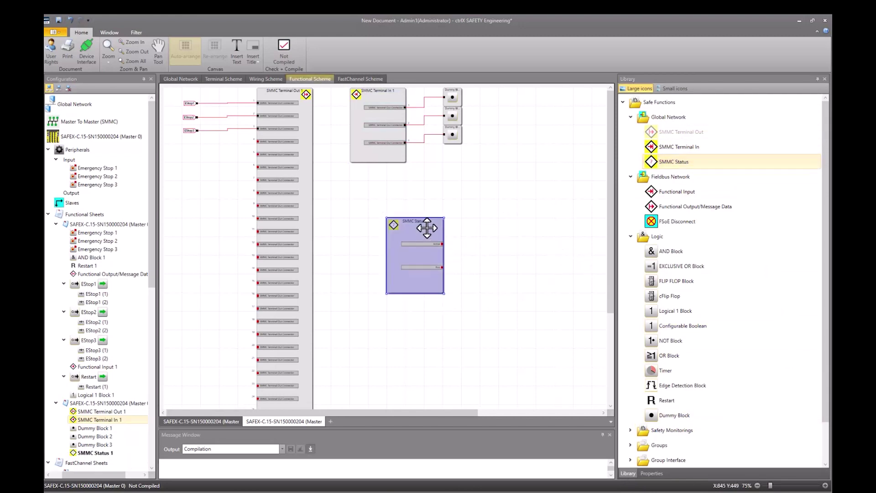
pyautogui.click(653, 473)
pyautogui.click(826, 119)
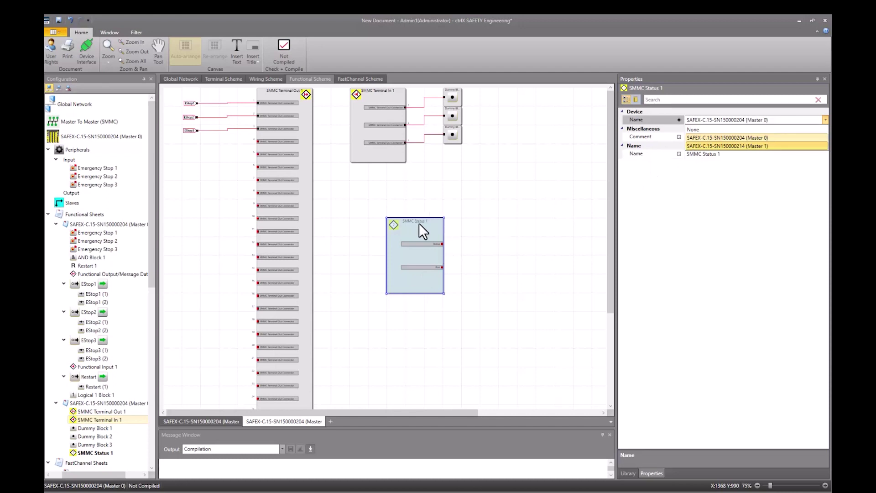
pyautogui.click(523, 207)
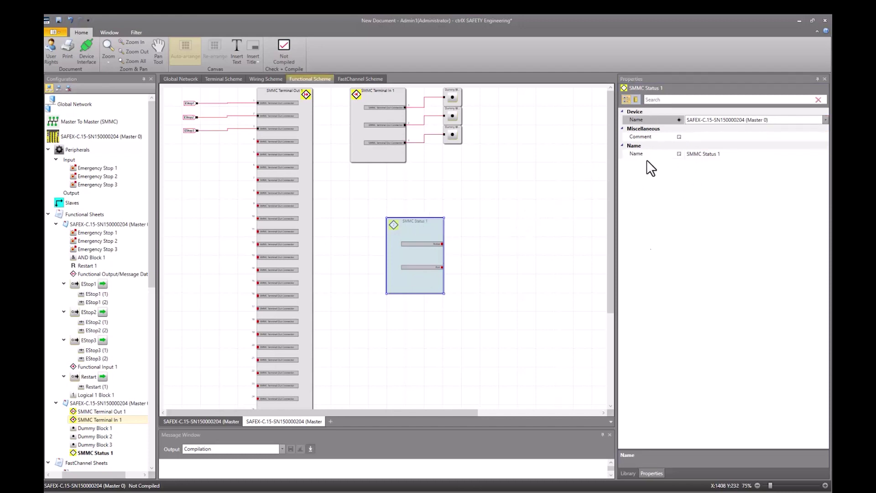
# Add a second SMMC Status block beneath the first one and stretch it to a similar height.
pyautogui.click(633, 473)
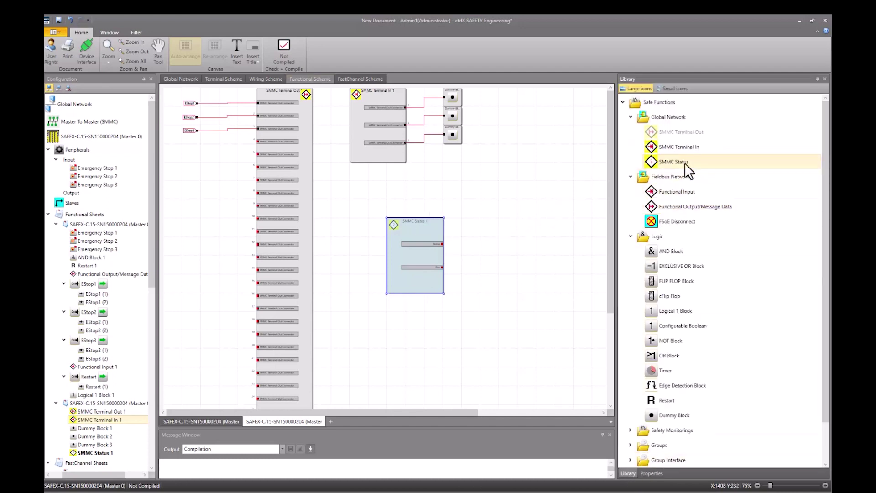
pyautogui.moveTo(685, 163); pyautogui.dragTo(388, 314)
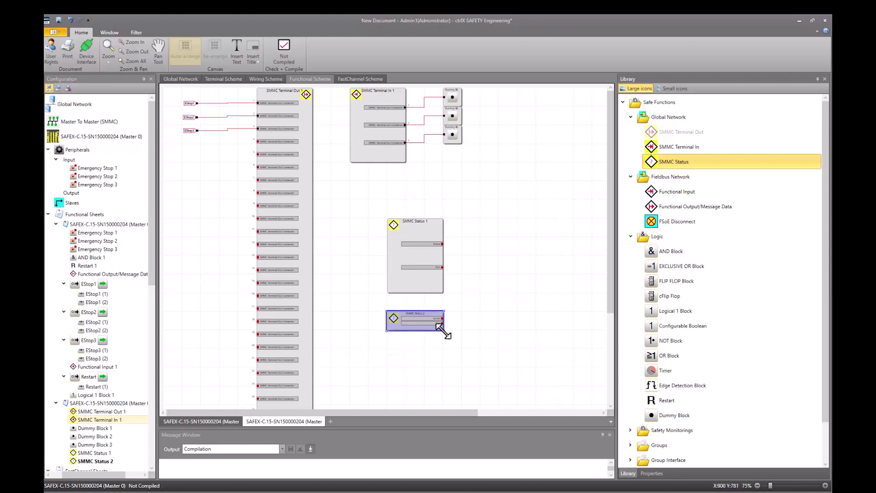
pyautogui.moveTo(441, 329); pyautogui.dragTo(446, 386)
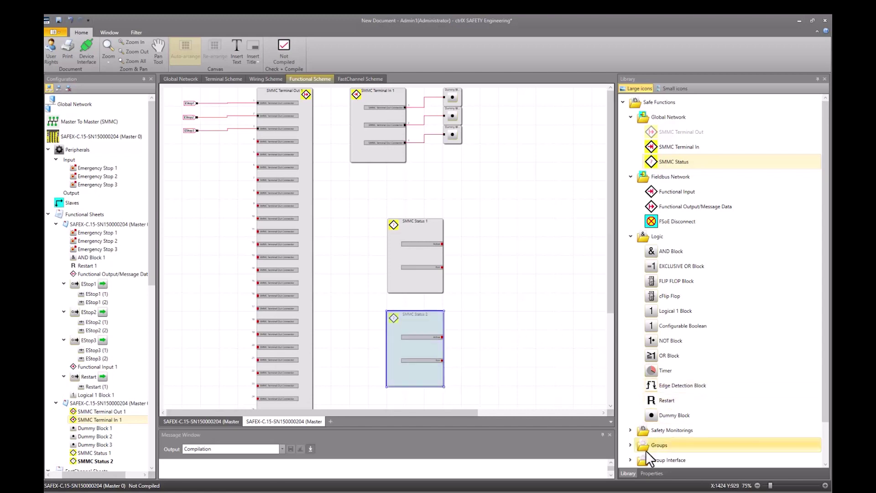
# Add four dummy blocks beside the two SMMC Status blocks and wire each status output to its own dummy block.
pyautogui.click(628, 472)
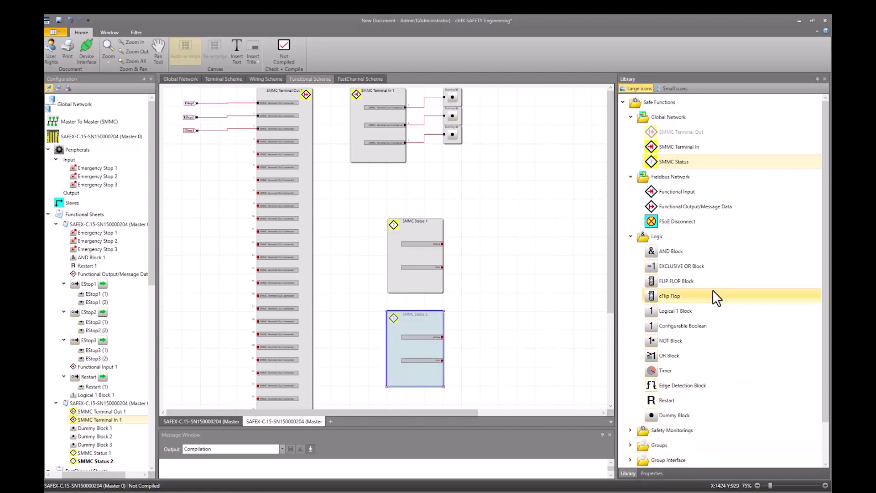
pyautogui.moveTo(682, 421); pyautogui.dragTo(482, 238)
pyautogui.moveTo(696, 419); pyautogui.dragTo(482, 257)
pyautogui.moveTo(686, 414); pyautogui.dragTo(481, 358)
pyautogui.moveTo(440, 337); pyautogui.dragTo(482, 339)
pyautogui.moveTo(443, 269); pyautogui.dragTo(482, 265)
pyautogui.moveTo(442, 244); pyautogui.dragTo(482, 247)
# Examine the device properties of both SMMC Status blocks to see which master each one refers to.
pyautogui.click(428, 277)
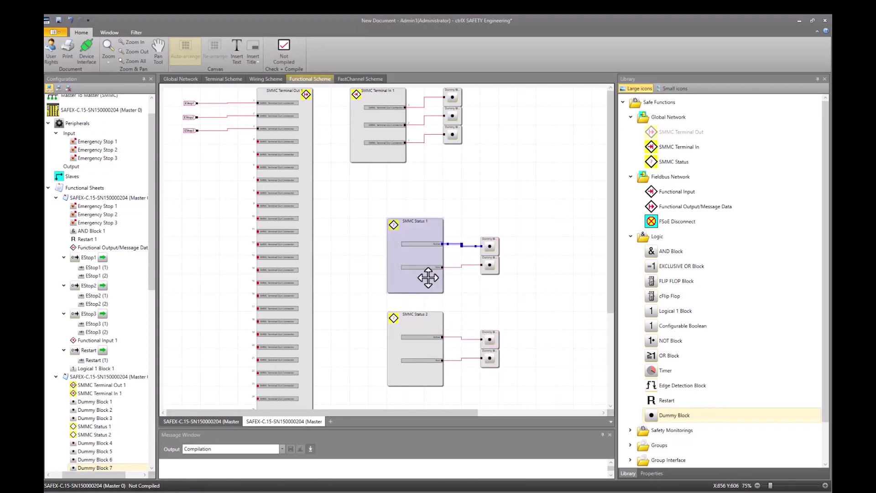
pyautogui.click(653, 472)
pyautogui.click(425, 382)
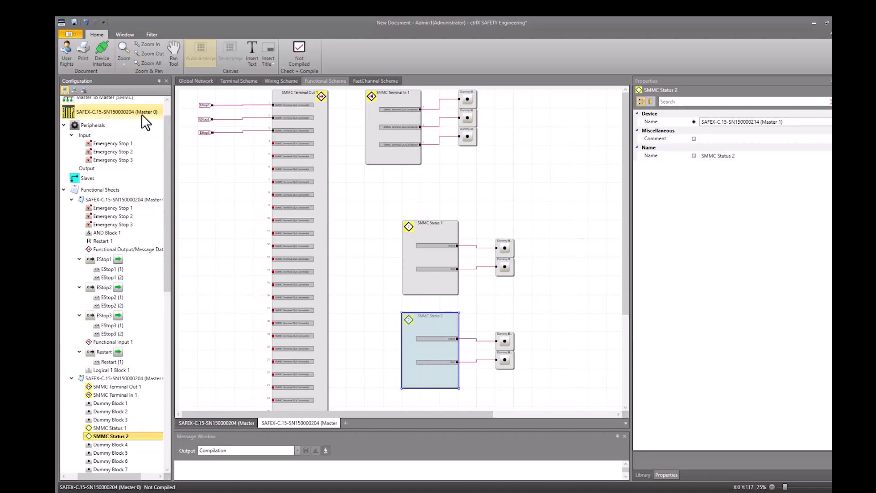
# Compile the configuration for Master 0 and open its terminal scheme.
pyautogui.doubleClick(71, 111)
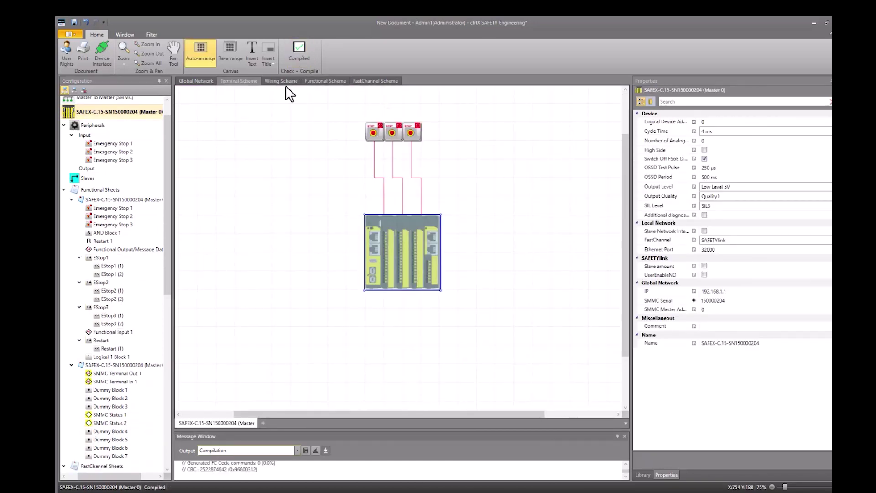
# Select Master 1 in the project tree and compile its configuration.
pyautogui.moveTo(167, 266); pyautogui.dragTo(176, 393)
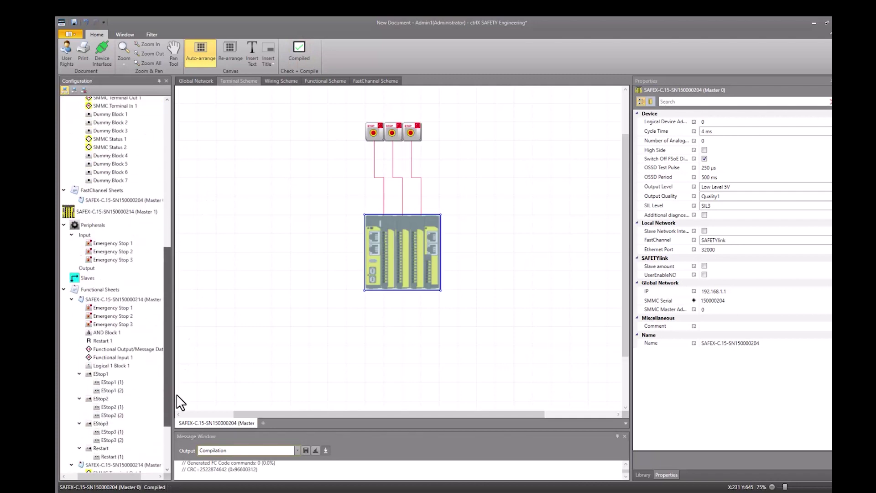
pyautogui.click(103, 215)
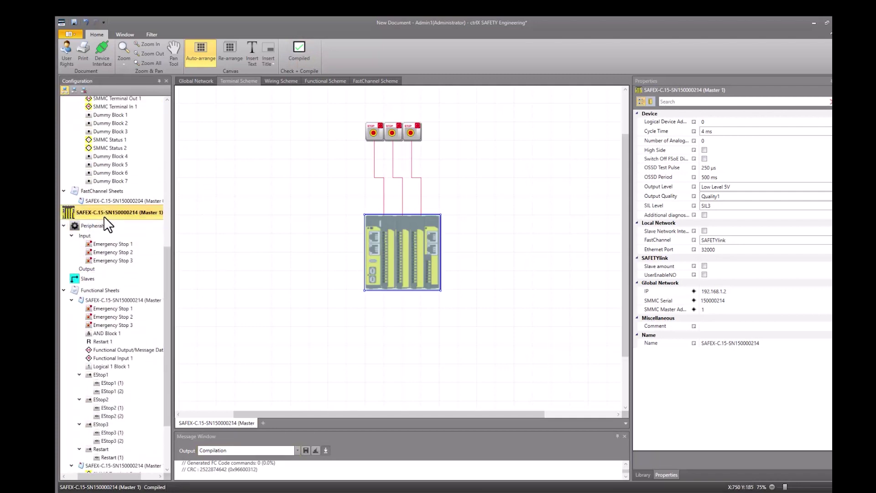
pyautogui.click(303, 49)
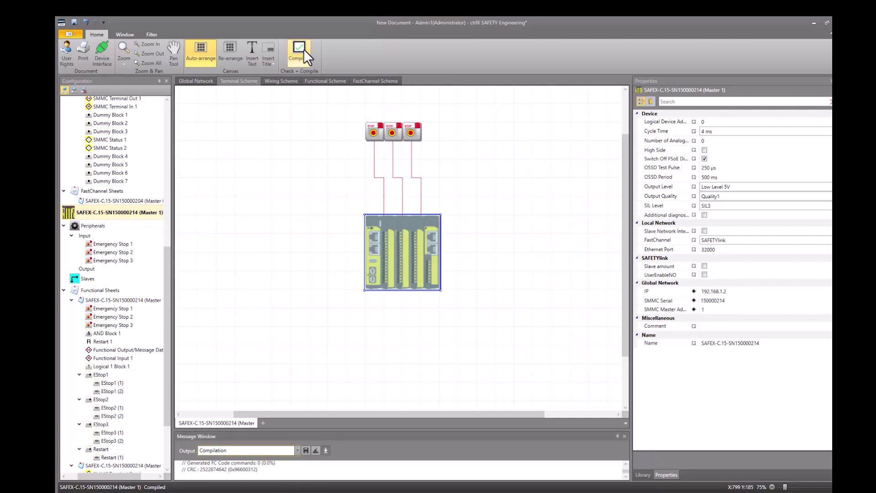
# Select Master 0 again and open its device interface, agreeing to save the document first.
pyautogui.moveTo(168, 348); pyautogui.dragTo(187, 183)
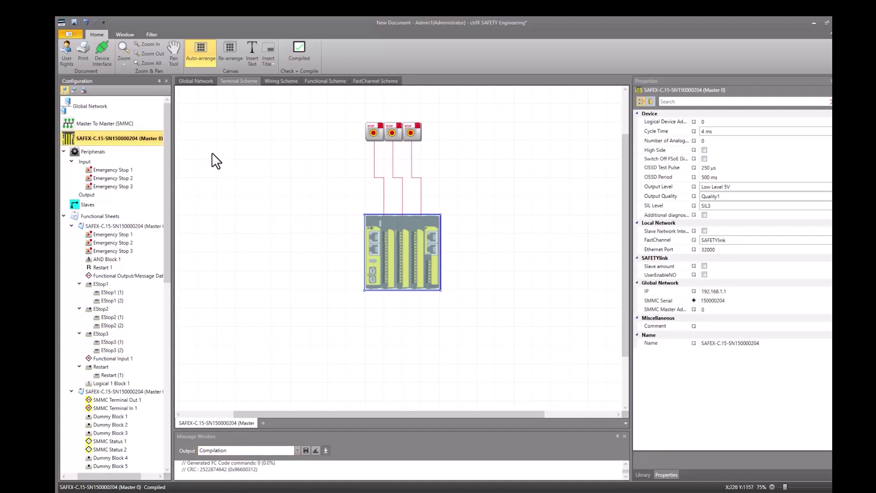
pyautogui.click(102, 56)
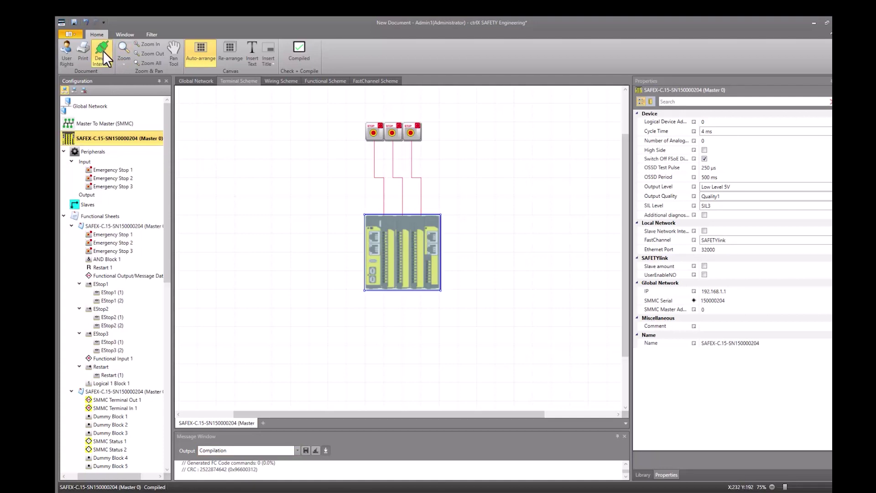
pyautogui.click(455, 272)
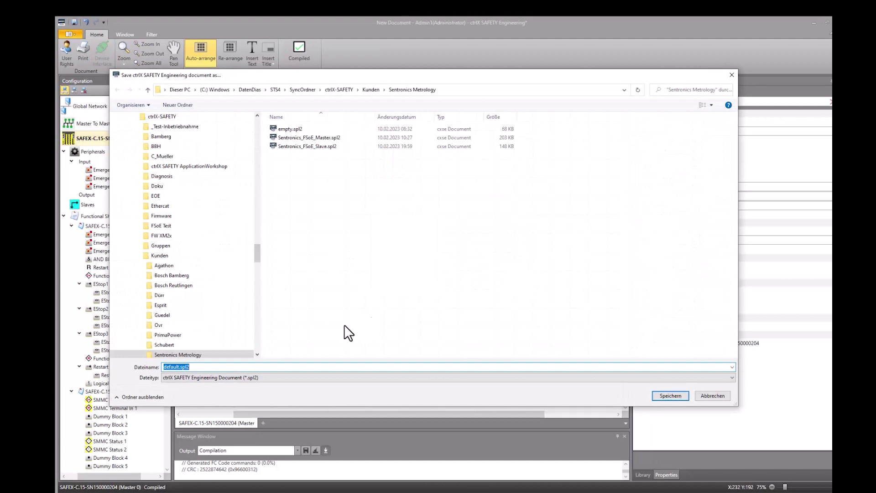
# Save the document as SMMC Video 1V00 in the Video SMMC folder under ctrlX-SAFETY, Video.
pyautogui.click(297, 89)
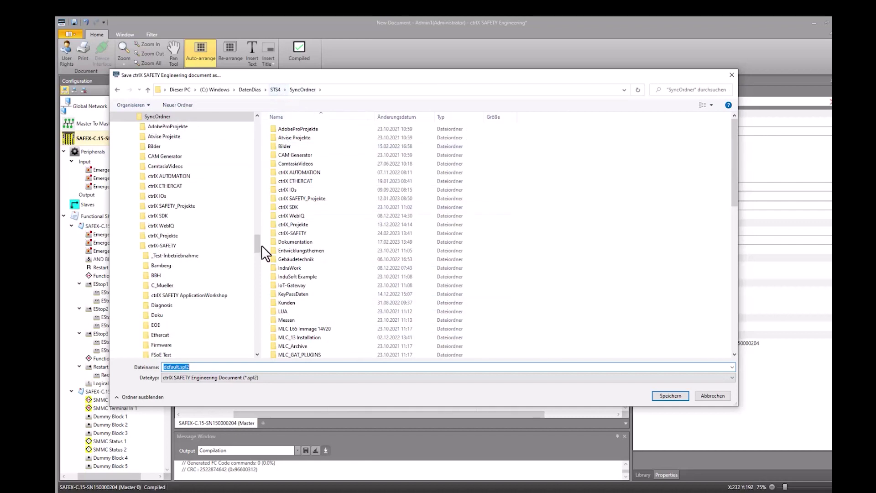
pyautogui.moveTo(256, 244); pyautogui.dragTo(246, 97)
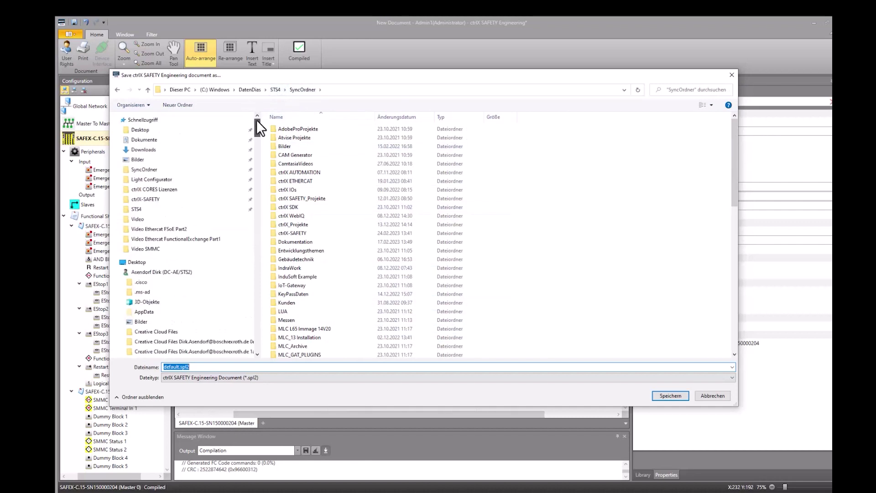
pyautogui.click(252, 199)
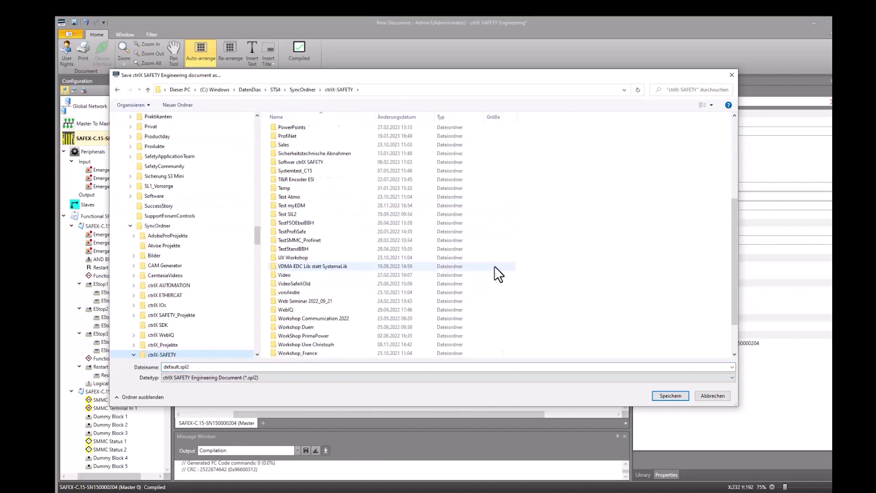
pyautogui.scroll(-7, 494, 266)
pyautogui.click(287, 249)
pyautogui.doubleClick(287, 248)
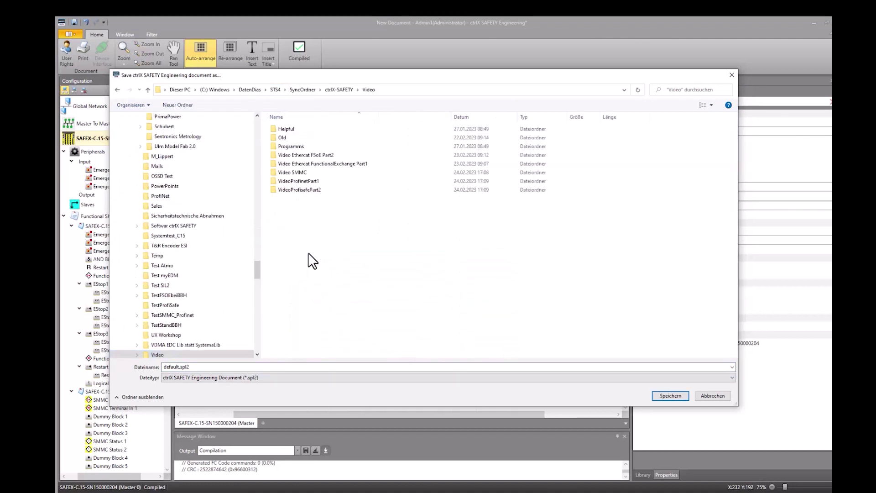
pyautogui.doubleClick(286, 174)
pyautogui.doubleClick(207, 366)
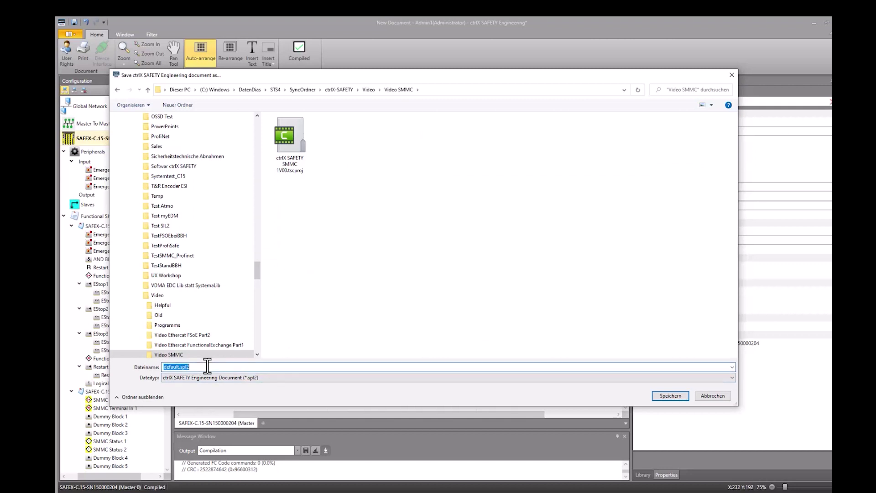
pyautogui.write('SMMC Video 1V00')
pyautogui.press('Return')
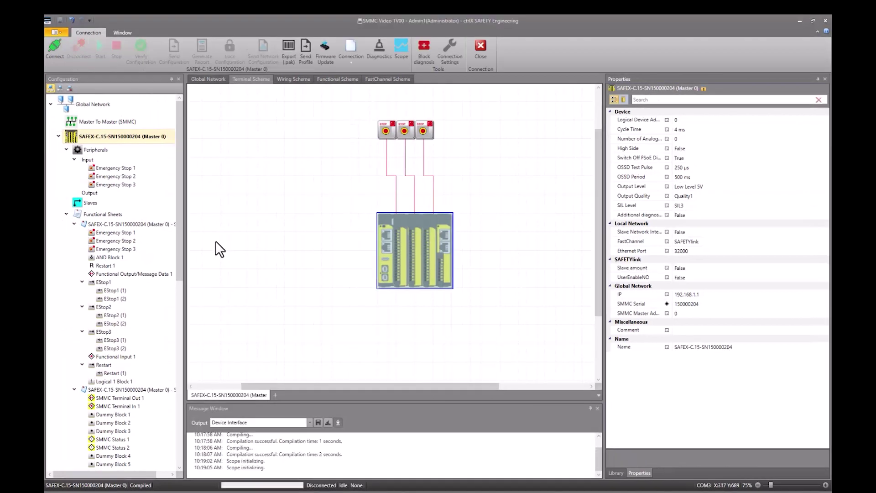
# Connect to Master 0, entering the device's serial number for verification and acknowledging the configuration mismatch warning.
pyautogui.click(54, 48)
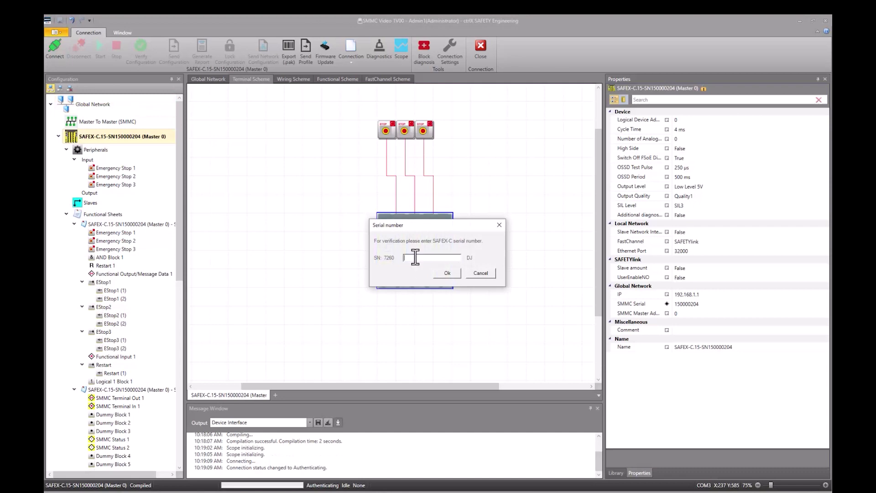
pyautogui.write('150000204')
pyautogui.press('Return')
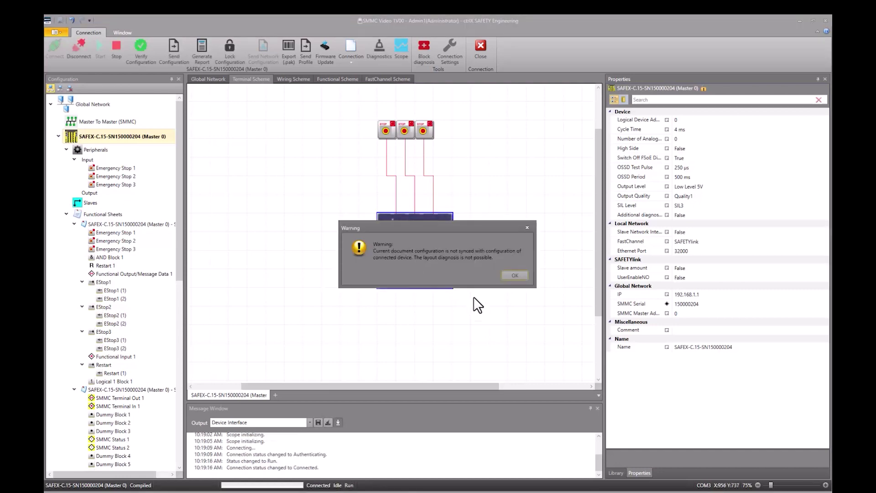
pyautogui.click(514, 275)
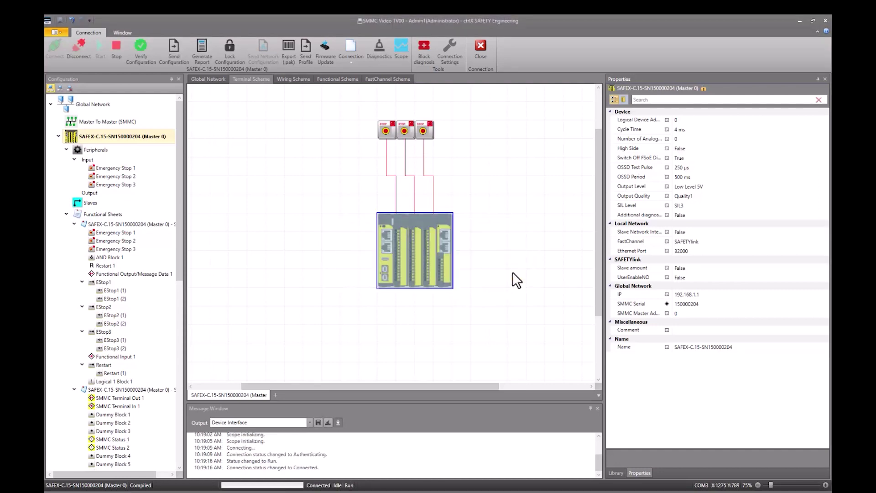
# Send and lock the configuration on Master 0, and end the connection to it.
pyautogui.click(174, 49)
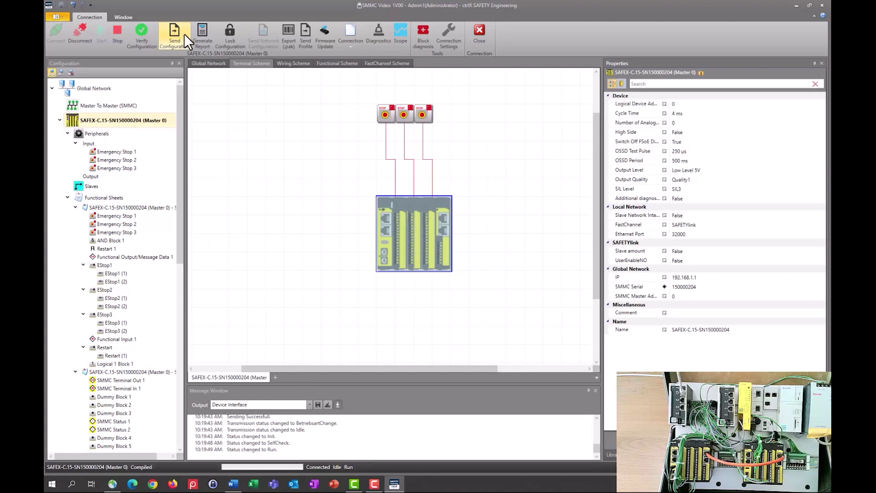
pyautogui.click(232, 38)
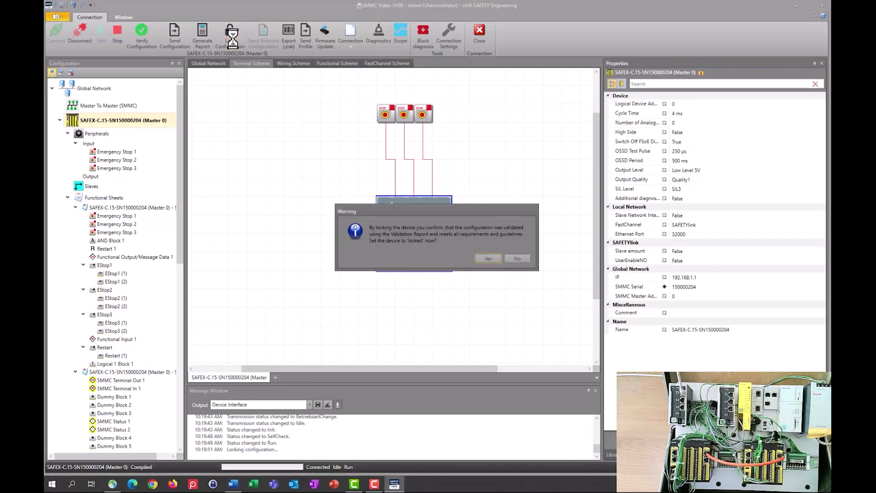
pyautogui.click(498, 259)
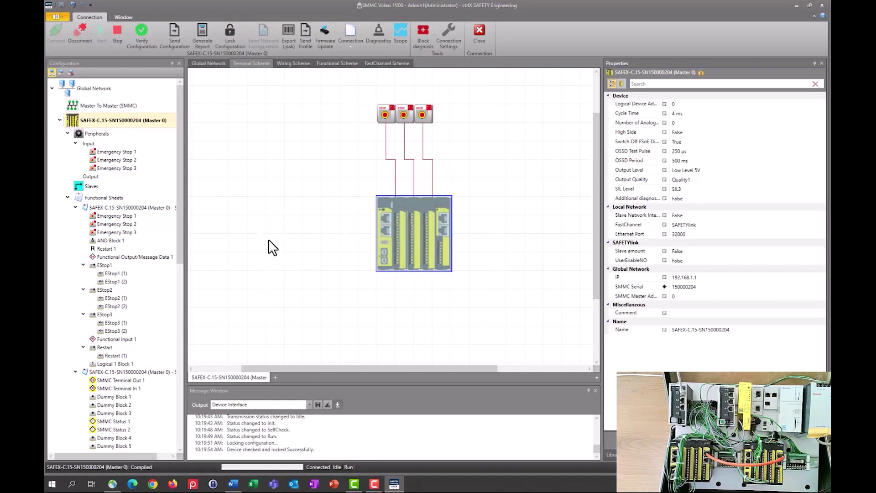
pyautogui.click(81, 33)
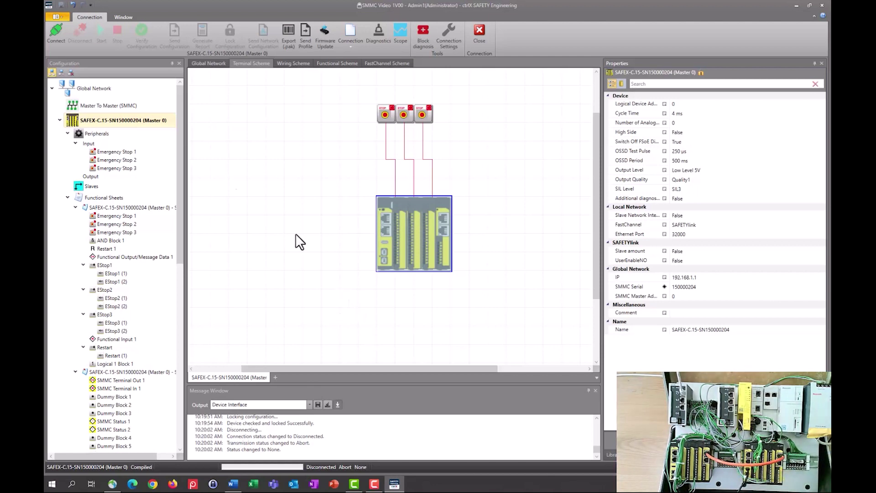
pyautogui.click(60, 31)
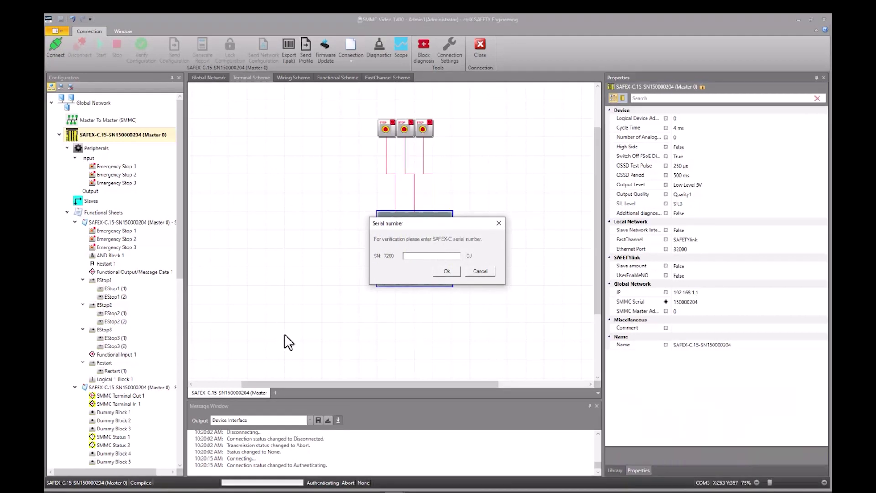
pyautogui.click(285, 321)
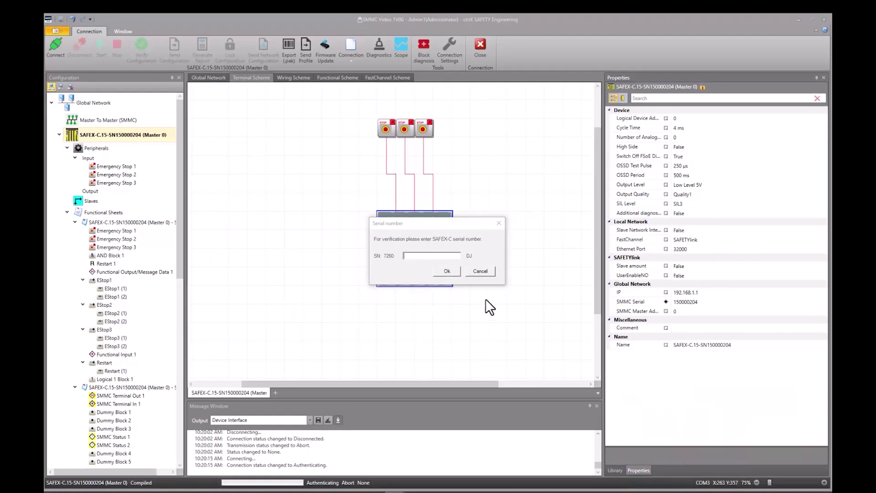
pyautogui.click(486, 270)
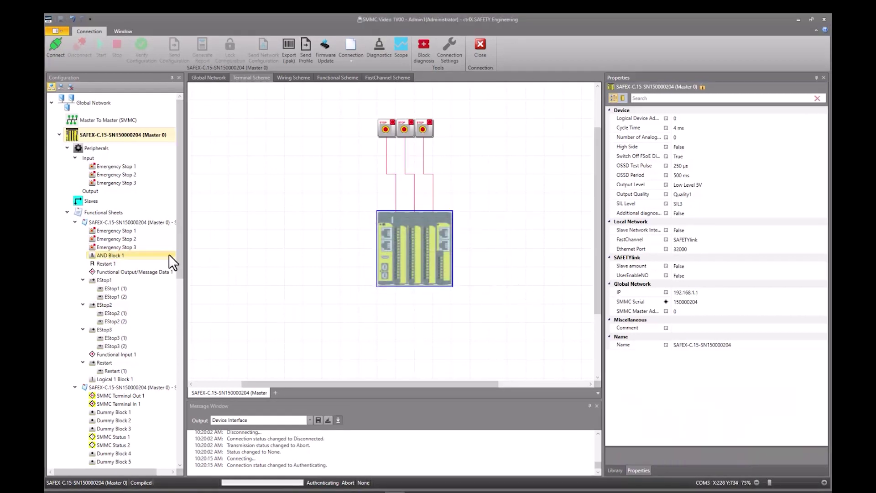
# Connect to Master 1 by entering its serial number for verification, and send the configuration to it.
pyautogui.scroll(-2, 180, 268)
pyautogui.moveTo(182, 276); pyautogui.dragTo(182, 388)
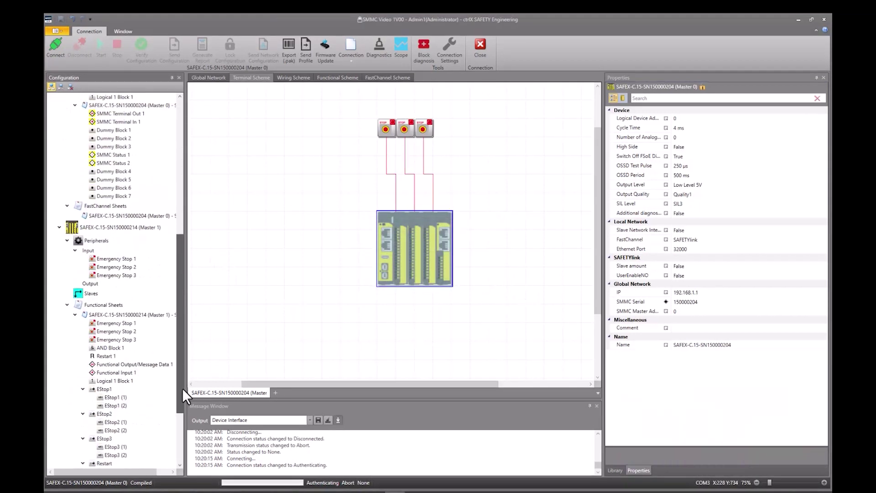
pyautogui.click(95, 225)
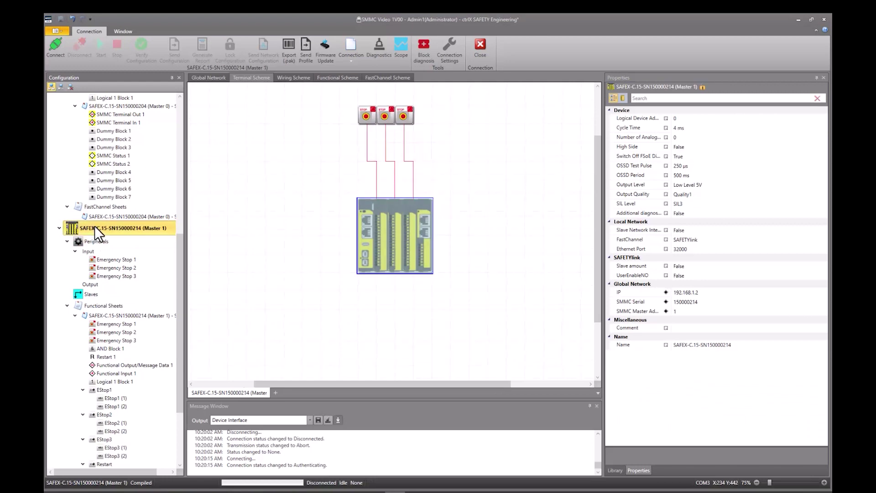
pyautogui.click(56, 42)
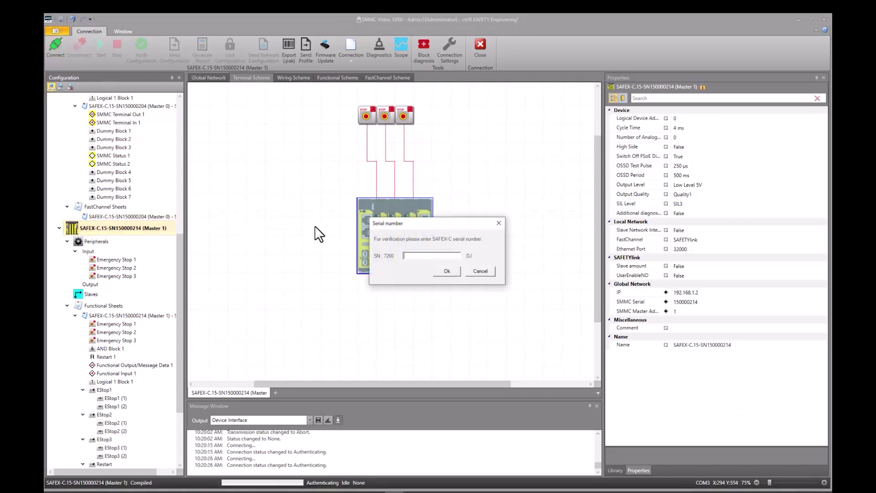
pyautogui.write('15')
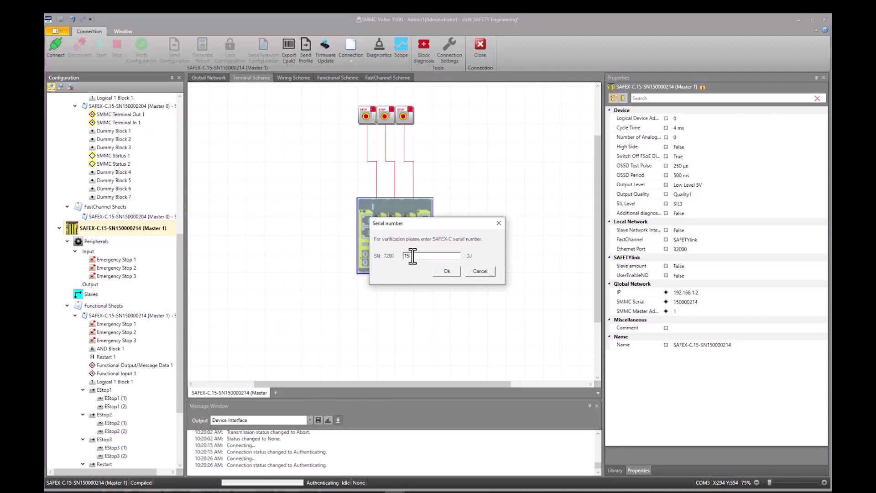
pyautogui.write('0000214')
pyautogui.press('Return')
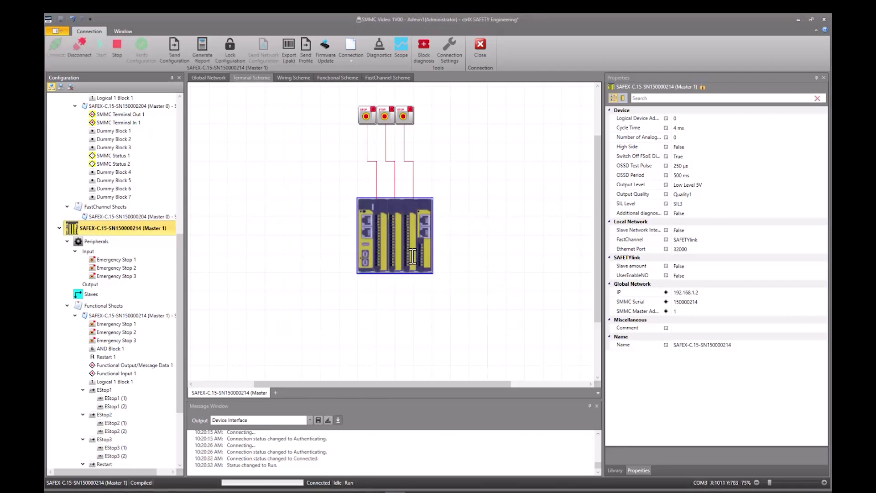
pyautogui.click(515, 274)
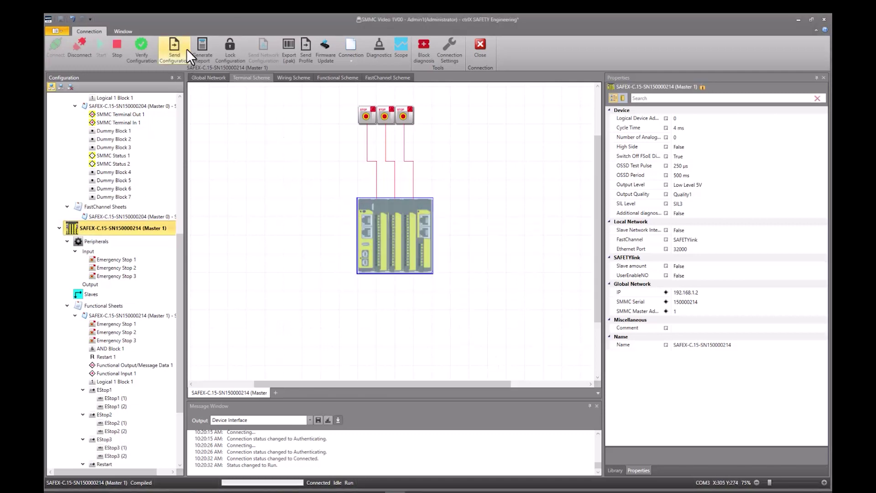
pyautogui.click(175, 45)
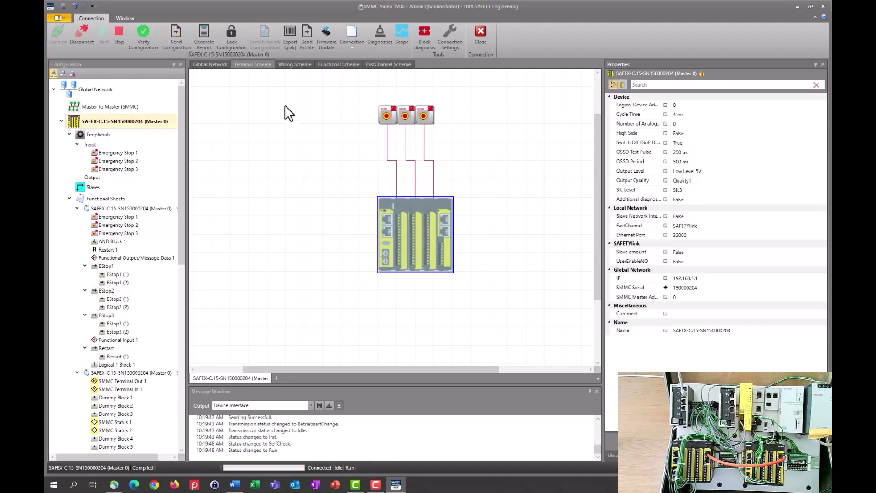
# Lock the configuration on Master 0, confirming its validation, and disconnect from the device.
pyautogui.click(232, 41)
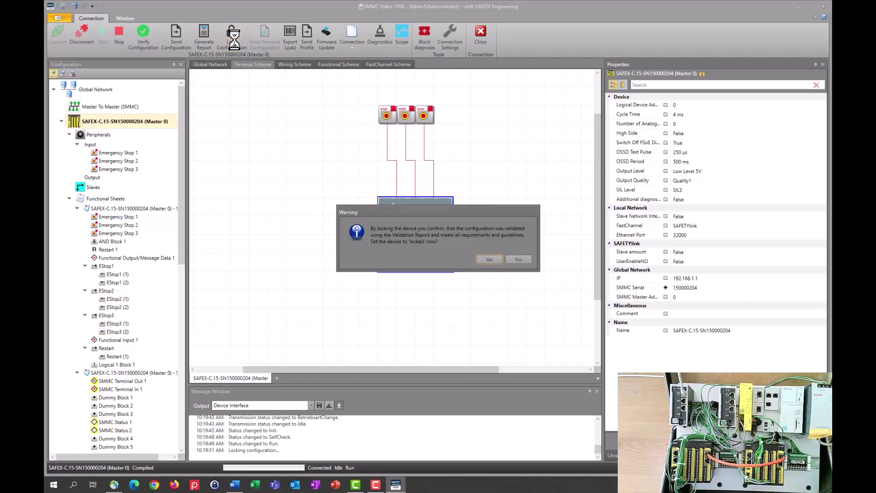
pyautogui.click(490, 259)
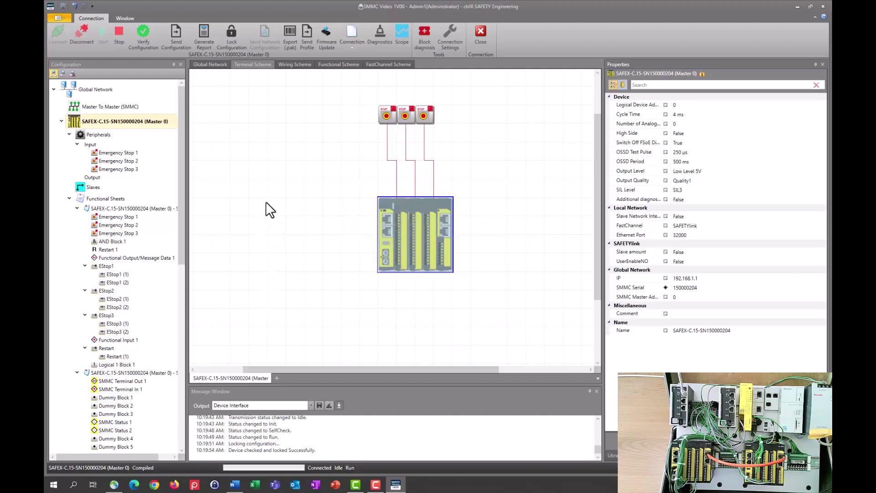
pyautogui.click(84, 32)
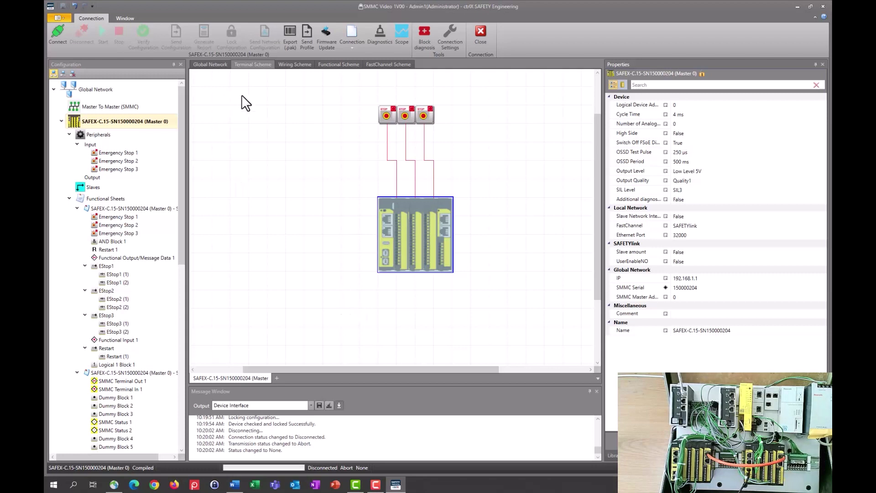
# Connect to Master 1 by entering its device serial number for verification, and acknowledge the configuration mismatch warning.
pyautogui.click(61, 32)
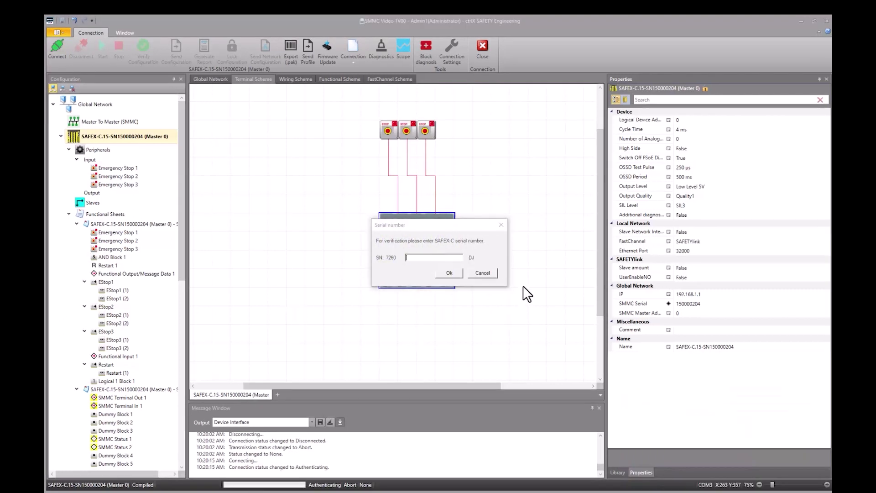
pyautogui.click(482, 272)
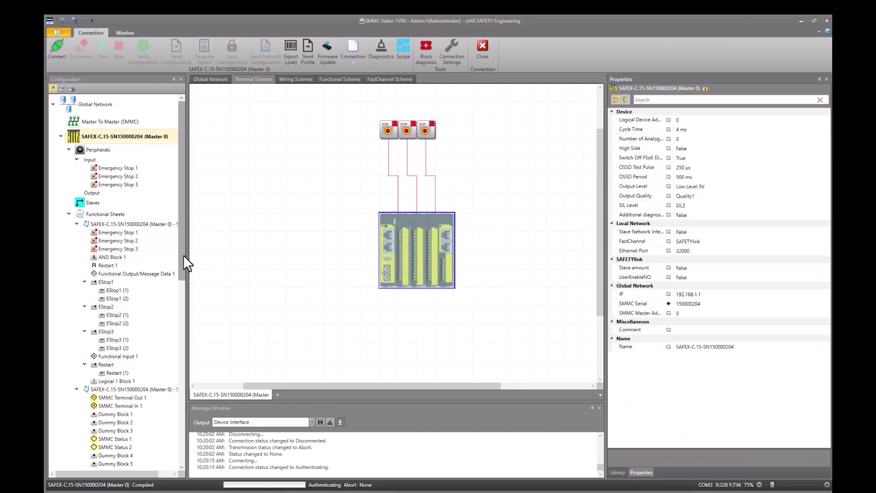
pyautogui.moveTo(183, 255); pyautogui.dragTo(184, 376)
pyautogui.scroll(-2, 92, 247)
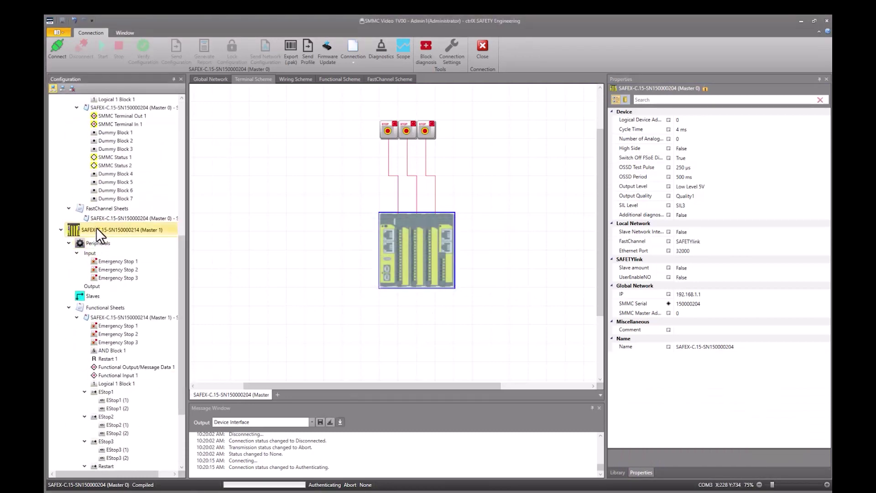
pyautogui.click(97, 231)
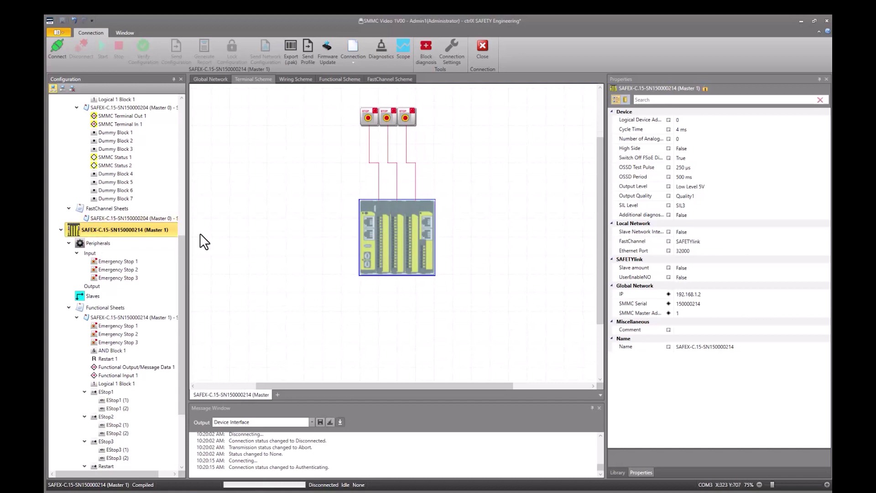
pyautogui.click(56, 43)
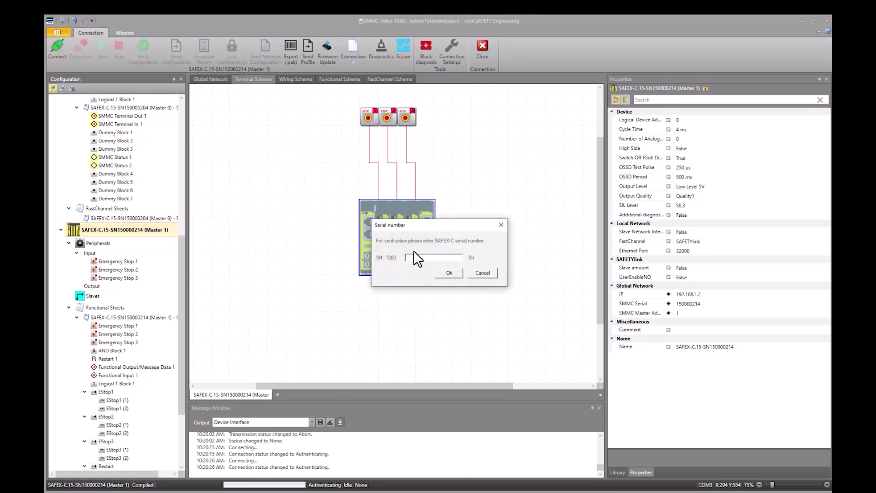
pyautogui.write('150000214')
pyautogui.press('Return')
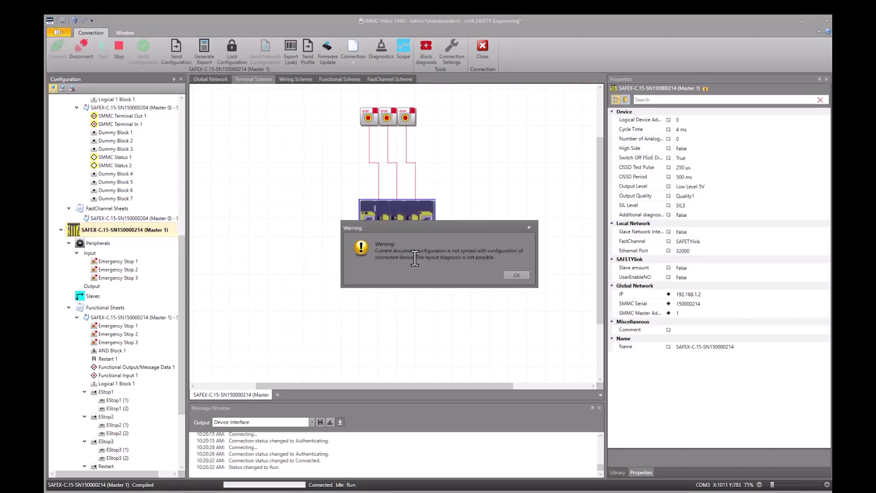
pyautogui.click(517, 274)
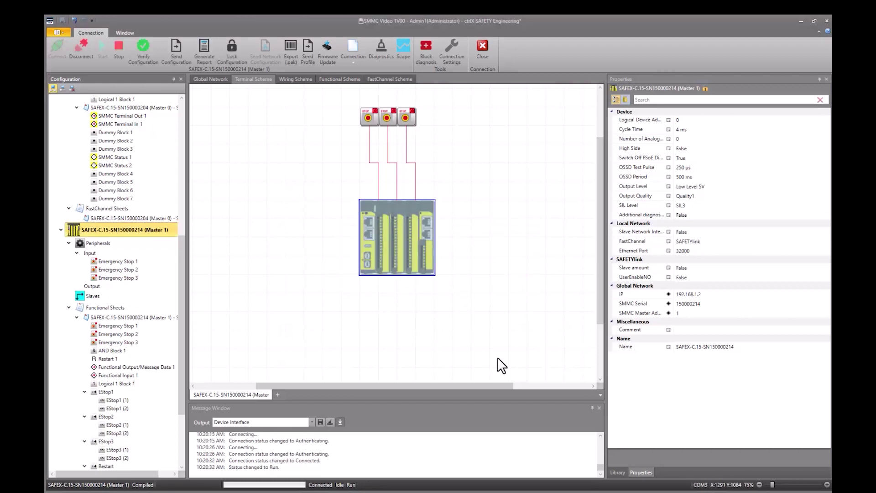
# Send the configuration to Master 1 and lock it on the device, confirming its validation.
pyautogui.click(178, 45)
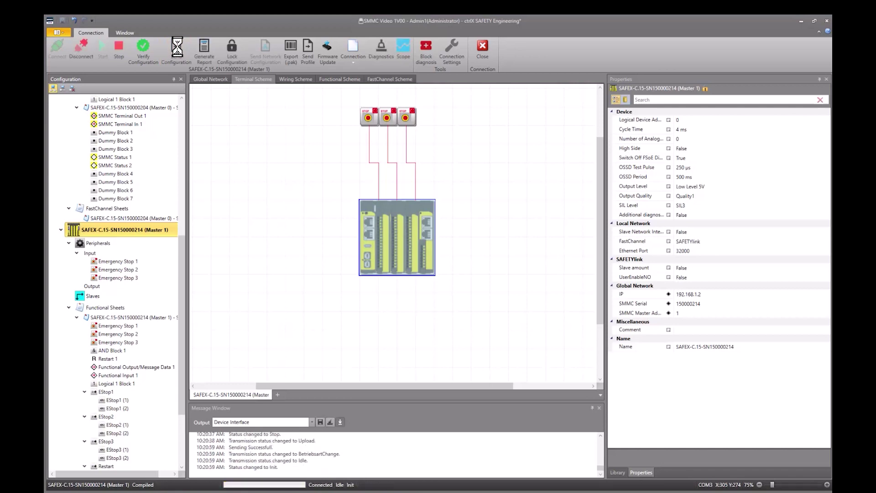
pyautogui.click(233, 48)
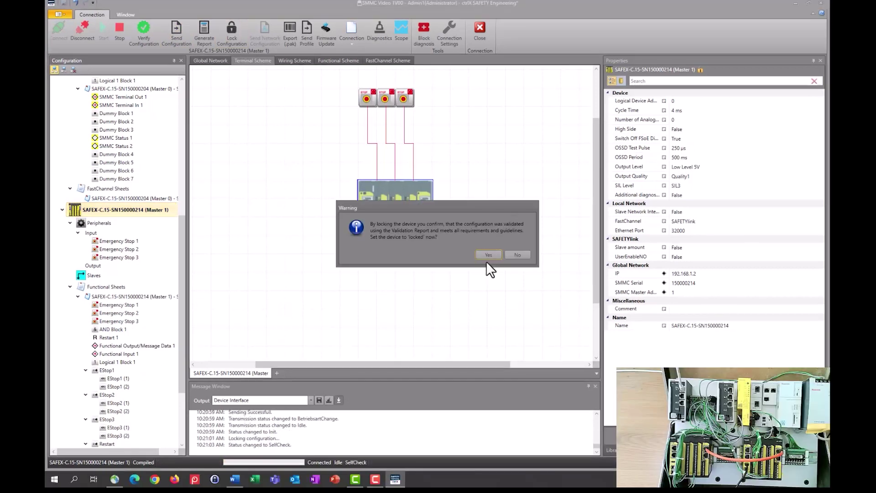
pyautogui.click(488, 255)
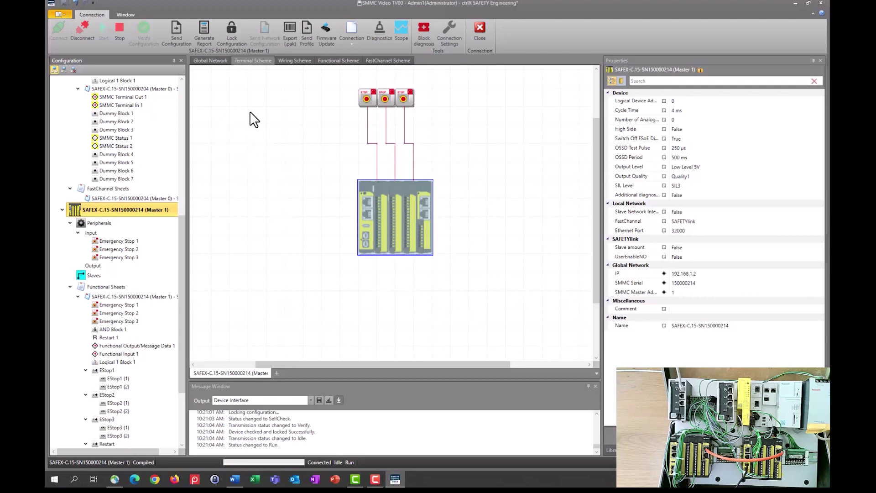
# Close the device interface and reopen it, saving the unsaved changes to the project document.
pyautogui.click(481, 28)
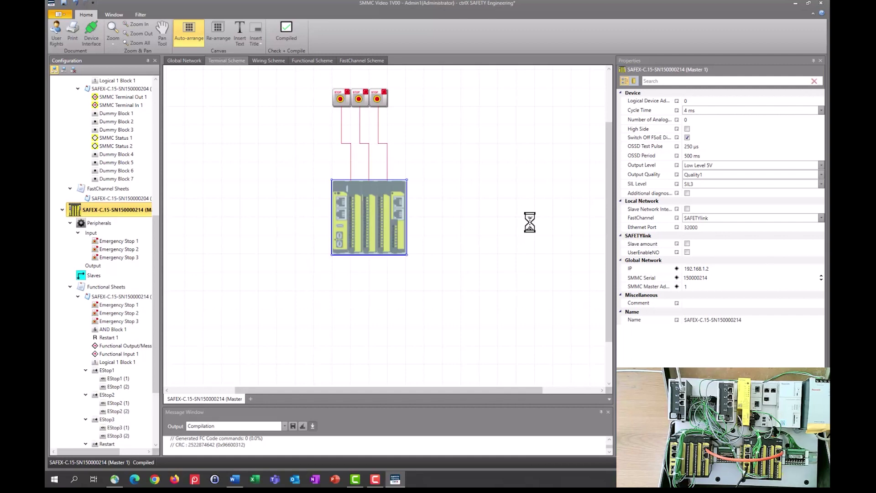
pyautogui.click(90, 32)
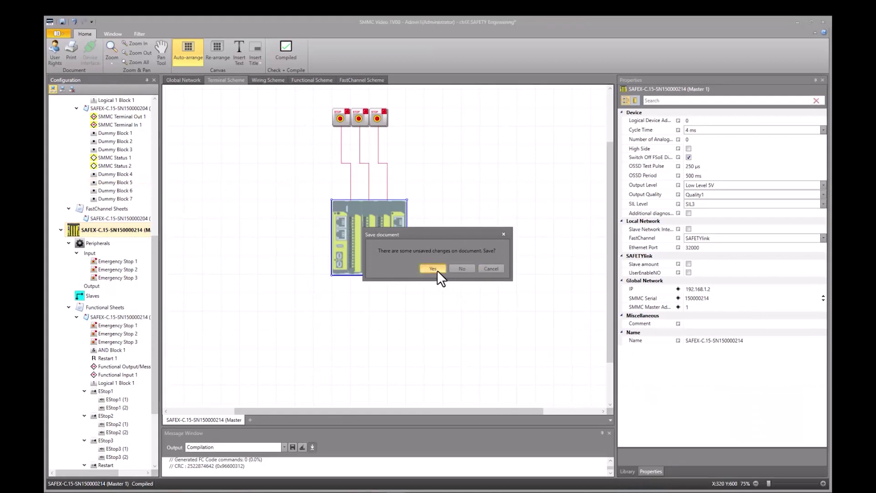
pyautogui.click(432, 248)
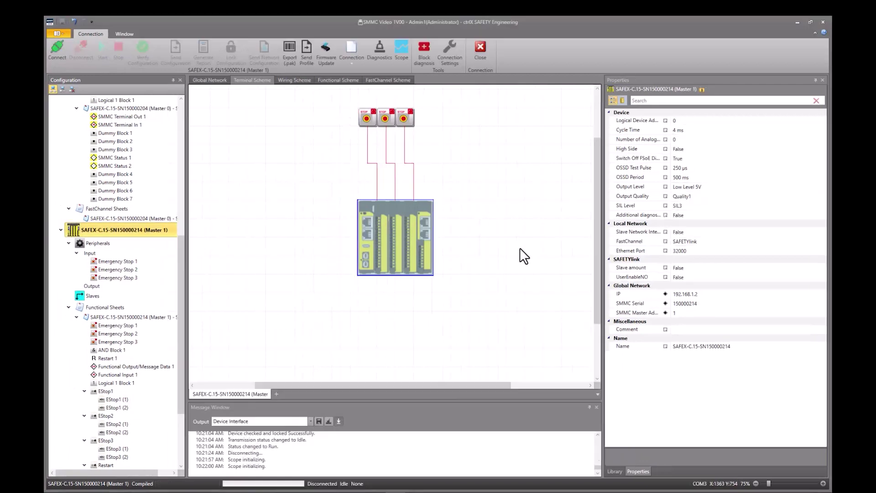
# Reconnect to Master 1, entering the device's serial number for verification.
pyautogui.click(51, 47)
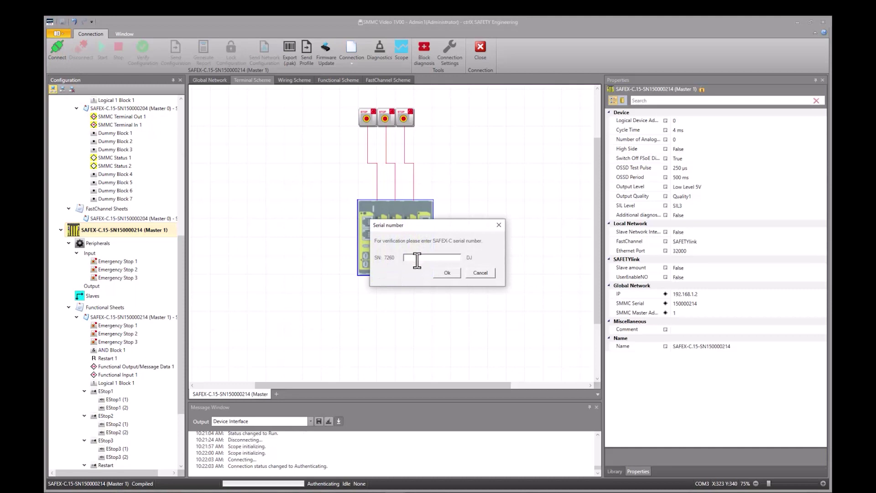
pyautogui.write('1500')
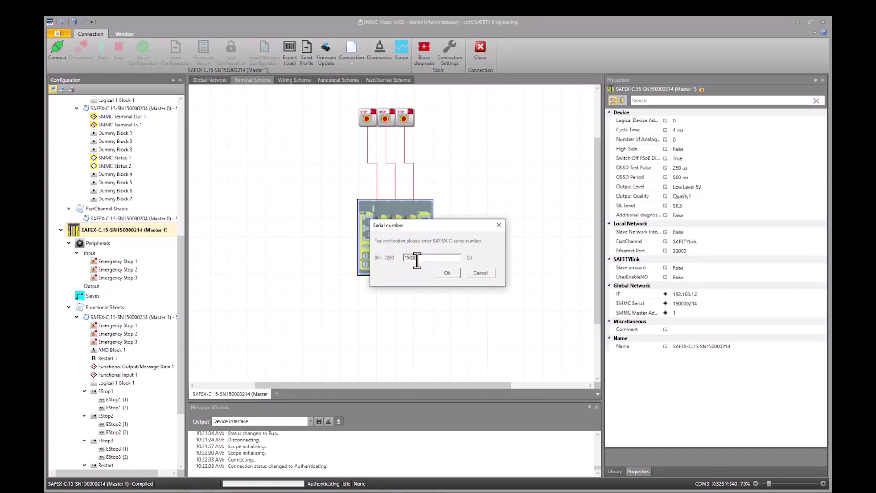
pyautogui.write('00214')
pyautogui.press('Return')
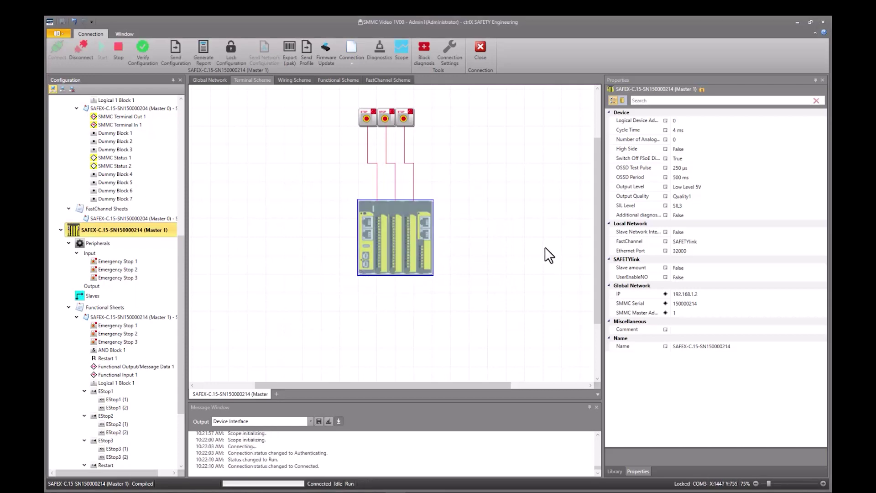
# Run diagnostics on Master 1 to examine its SMMC terminal signals in the functional scheme, and end the diagnostics and connection.
pyautogui.click(382, 53)
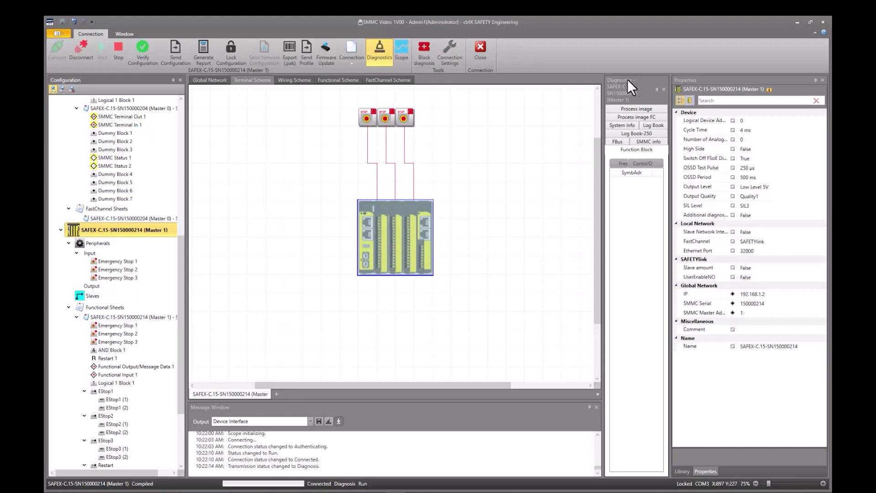
pyautogui.moveTo(628, 79); pyautogui.dragTo(717, 276)
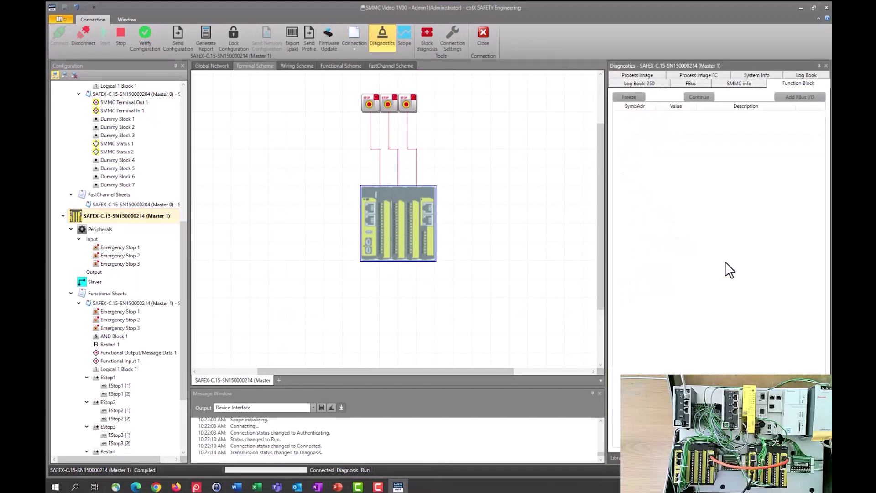
pyautogui.click(341, 65)
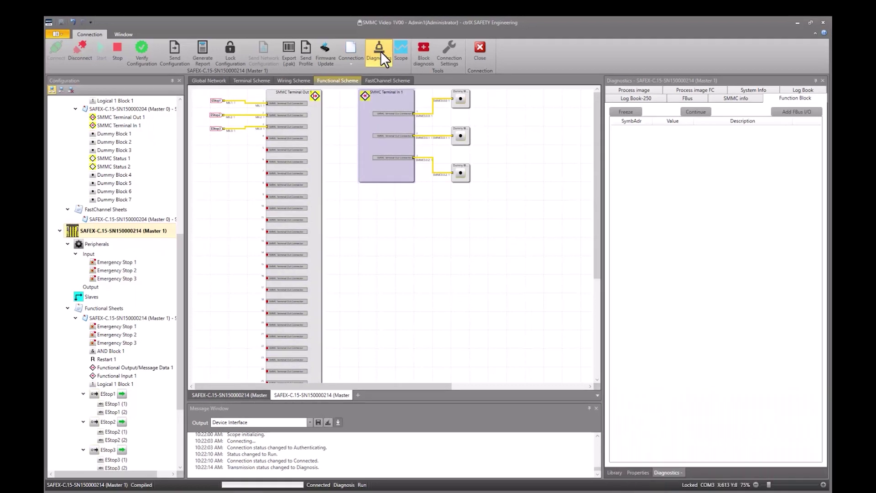
pyautogui.click(383, 37)
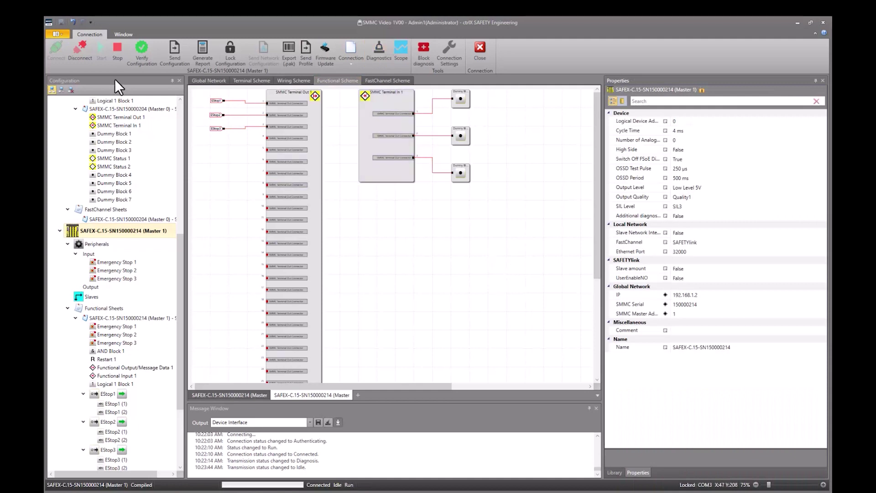
pyautogui.click(80, 48)
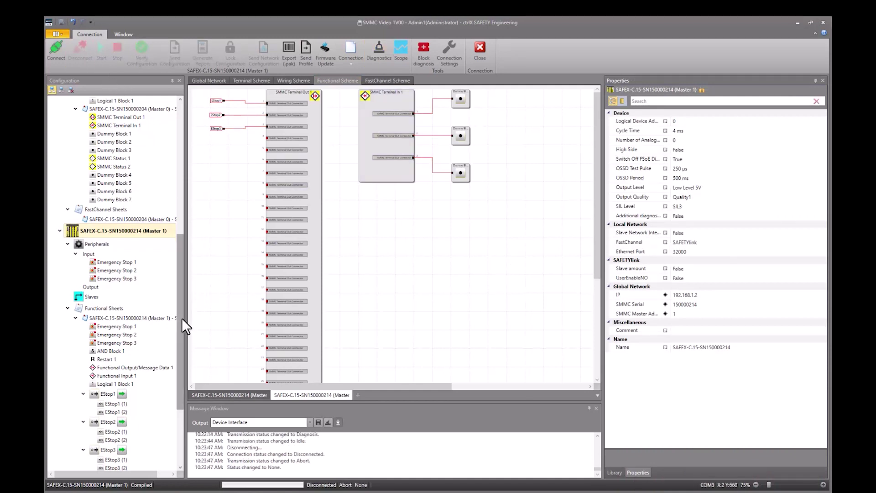
# Select Master 0 in the project tree and connect to it with its serial number for verification.
pyautogui.moveTo(180, 317); pyautogui.dragTo(182, 218)
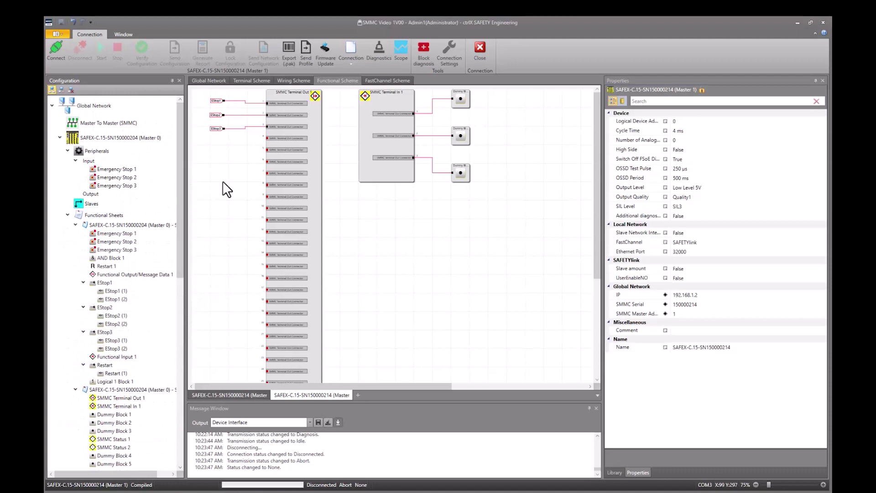
pyautogui.click(103, 137)
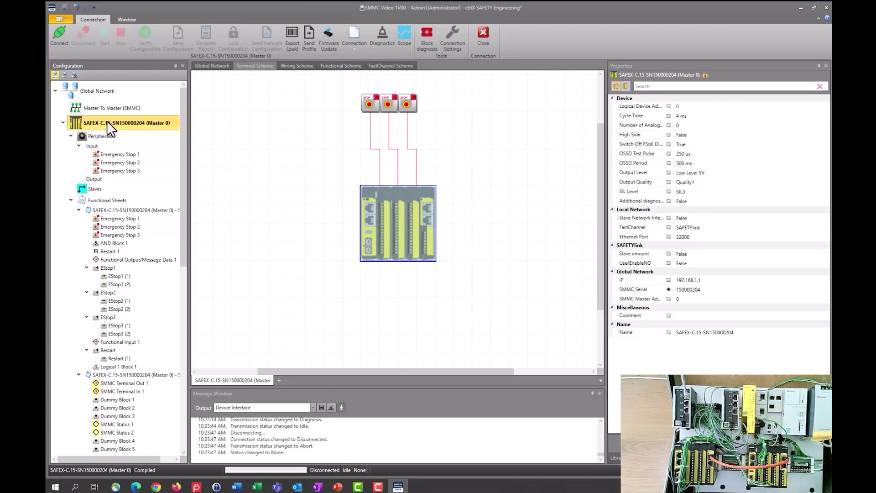
pyautogui.click(56, 36)
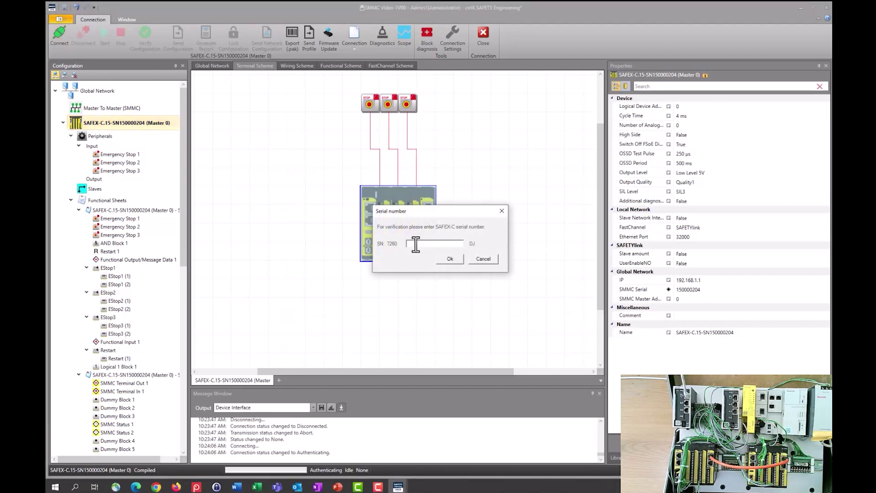
pyautogui.write('15000020')
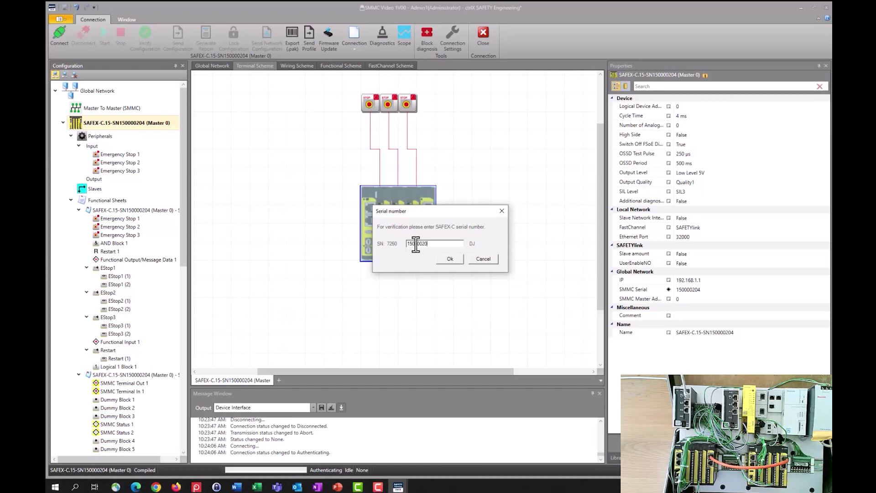
pyautogui.write('4')
pyautogui.press('Return')
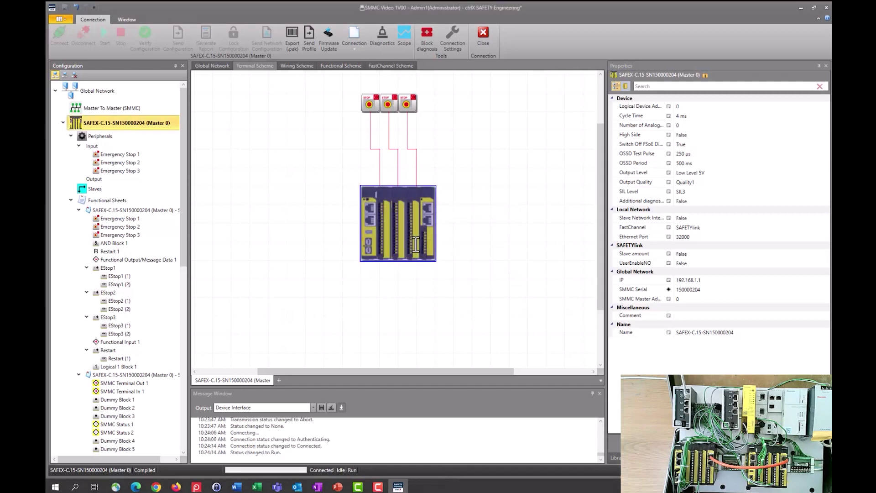
# Start diagnostics on Master 0 and examine its SMMC terminal and status signals in the functional scheme.
pyautogui.click(383, 37)
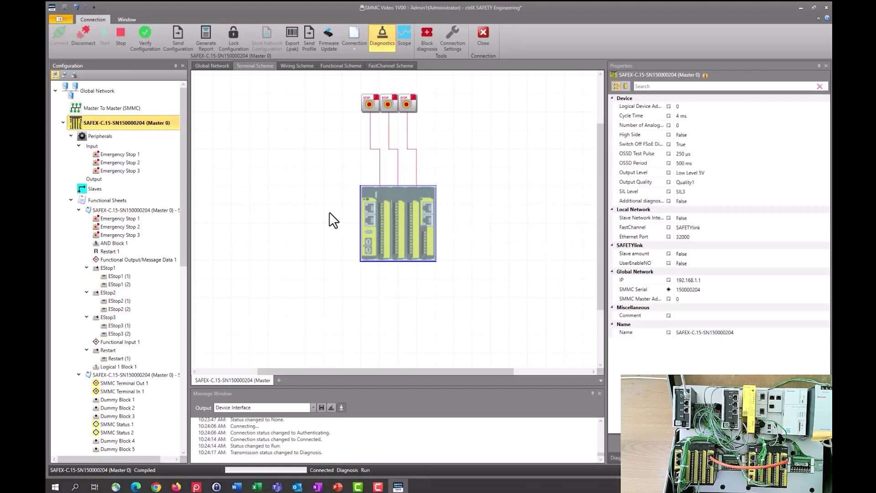
pyautogui.click(356, 66)
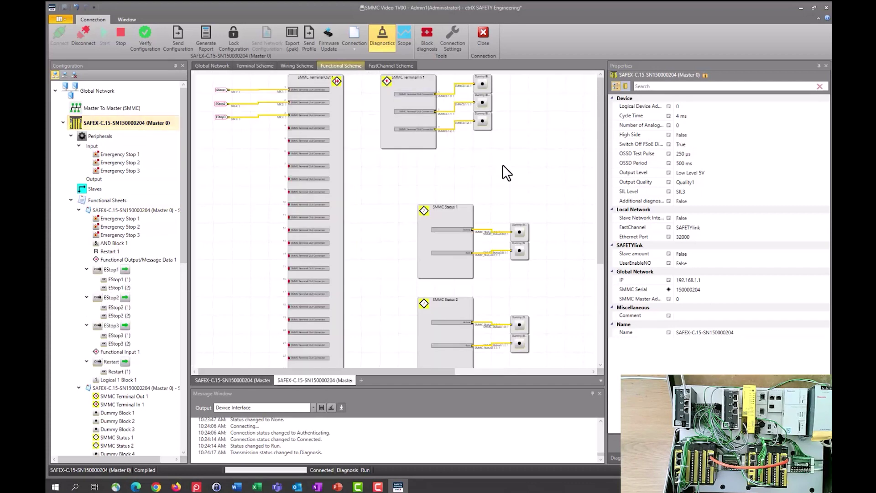